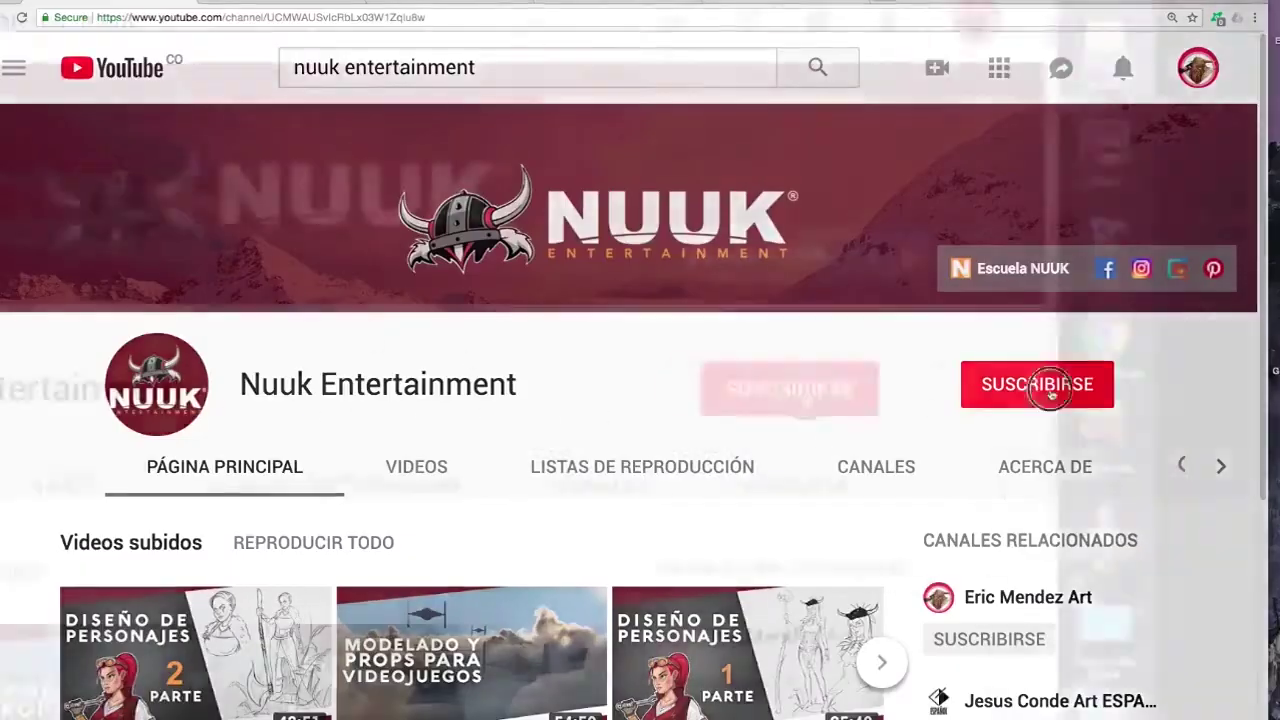
Step: Subscribe to Nuuk Entertainment with the red SUSCRIBIRSE button, then return to the tutorial
left_click(1040, 392)
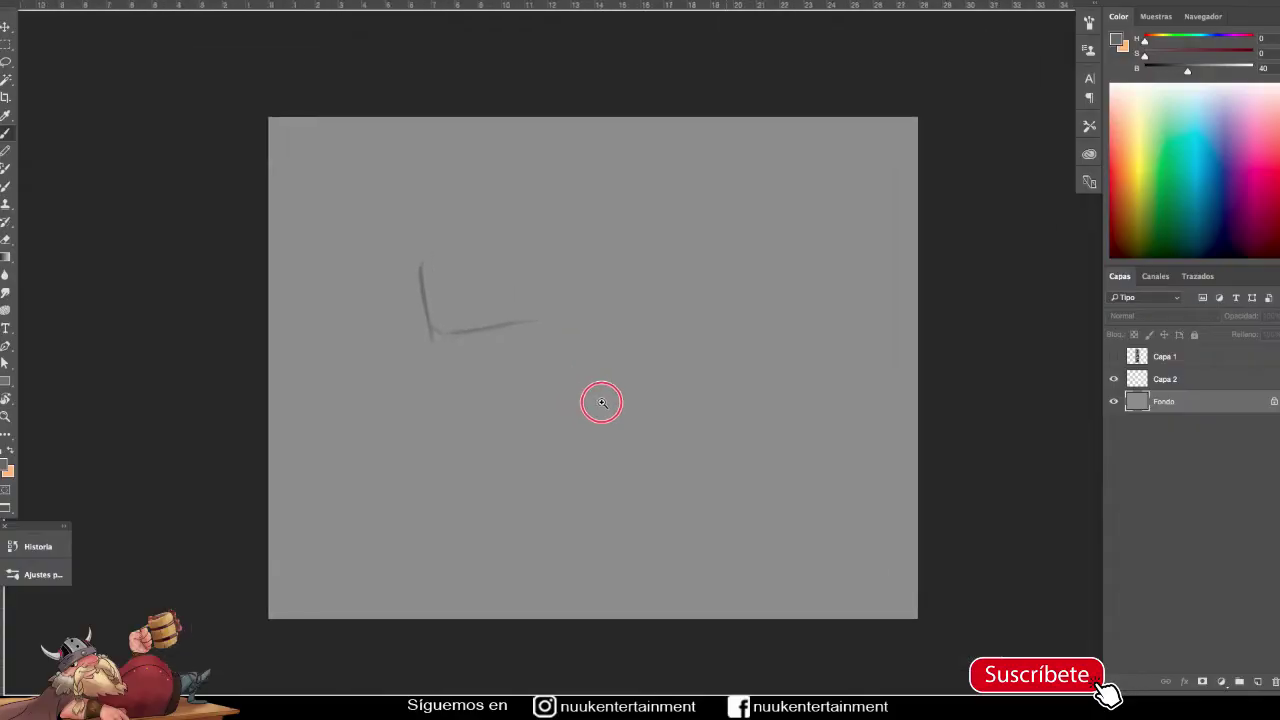
left_click(602, 403)
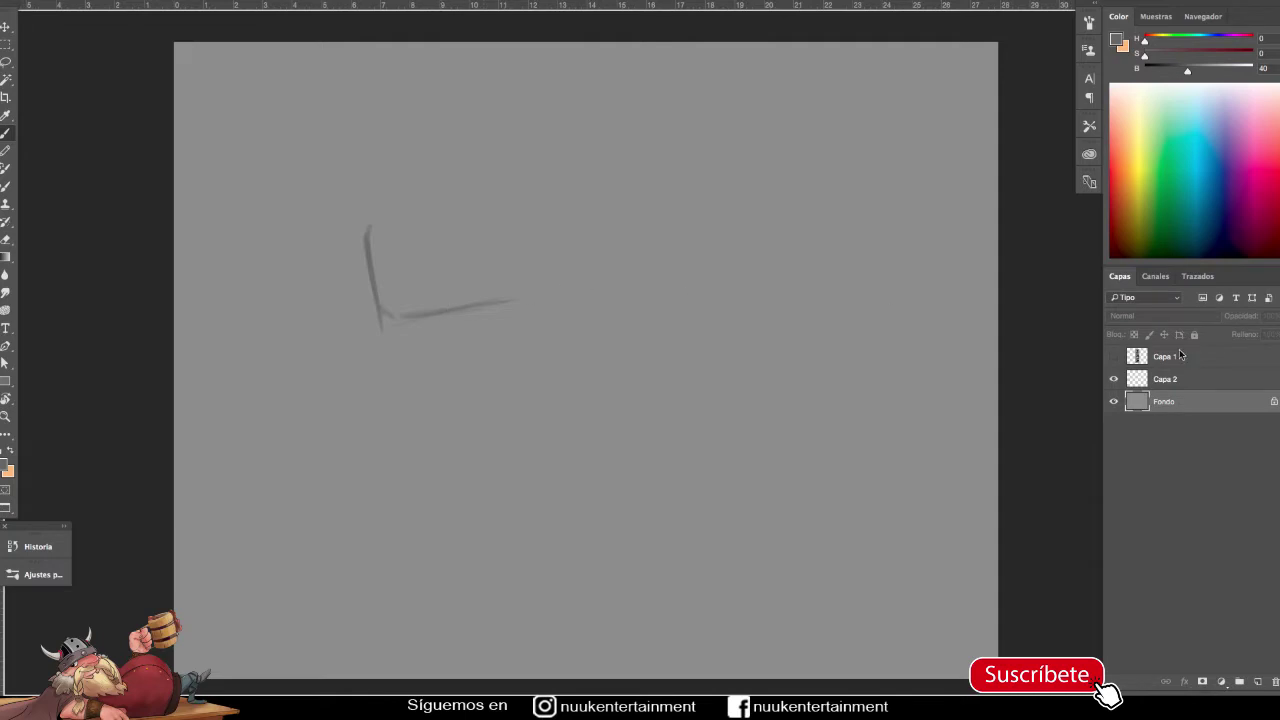
Step: On Capa 2, brush the lower, top and right edges of a rough tilted box
left_click(1158, 381)
left_click_drag(405, 317, 441, 309)
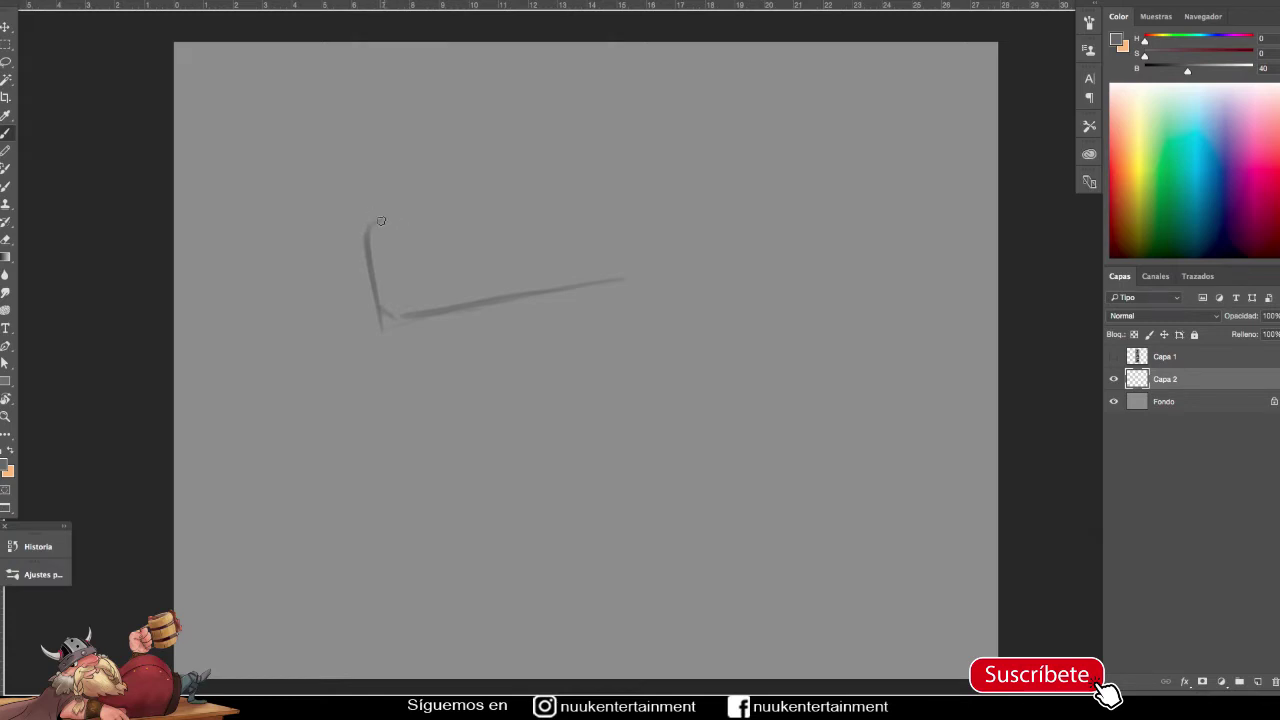
left_click_drag(372, 226, 555, 187)
left_click_drag(575, 185, 603, 282)
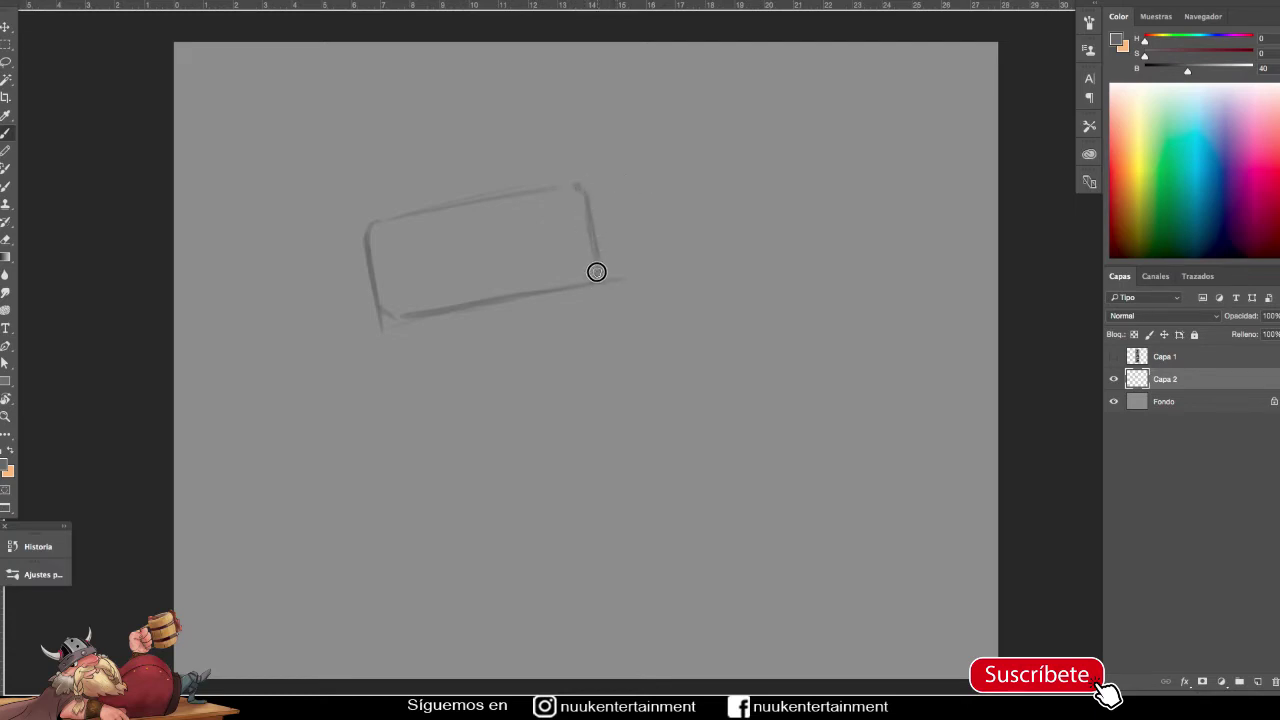
scroll(600, 285, "down", 2)
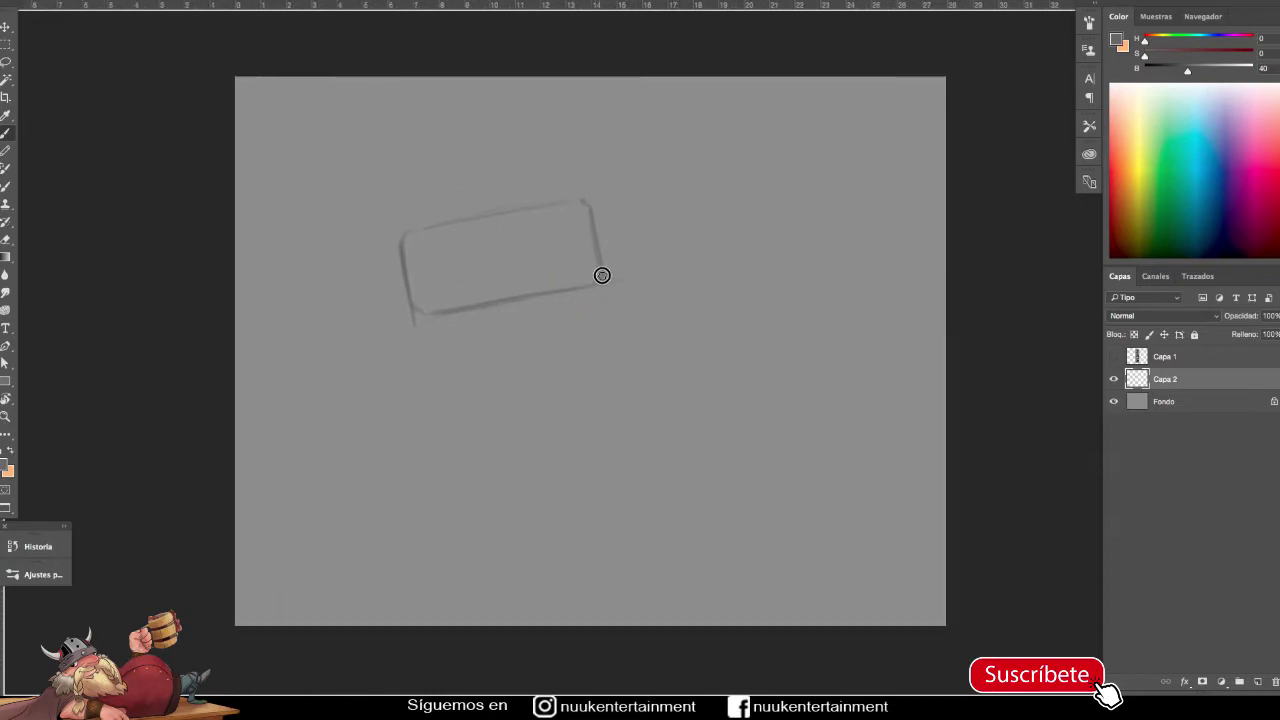
Step: Lasso the sketched box and scale it down with Free Transform
key("l")
mouse_move(484, 180)
left_mouse_down()
mouse_move(600, 366)
mouse_move(496, 176)
left_mouse_up()
key("ctrl+t")
left_click_drag(673, 167, 575, 236)
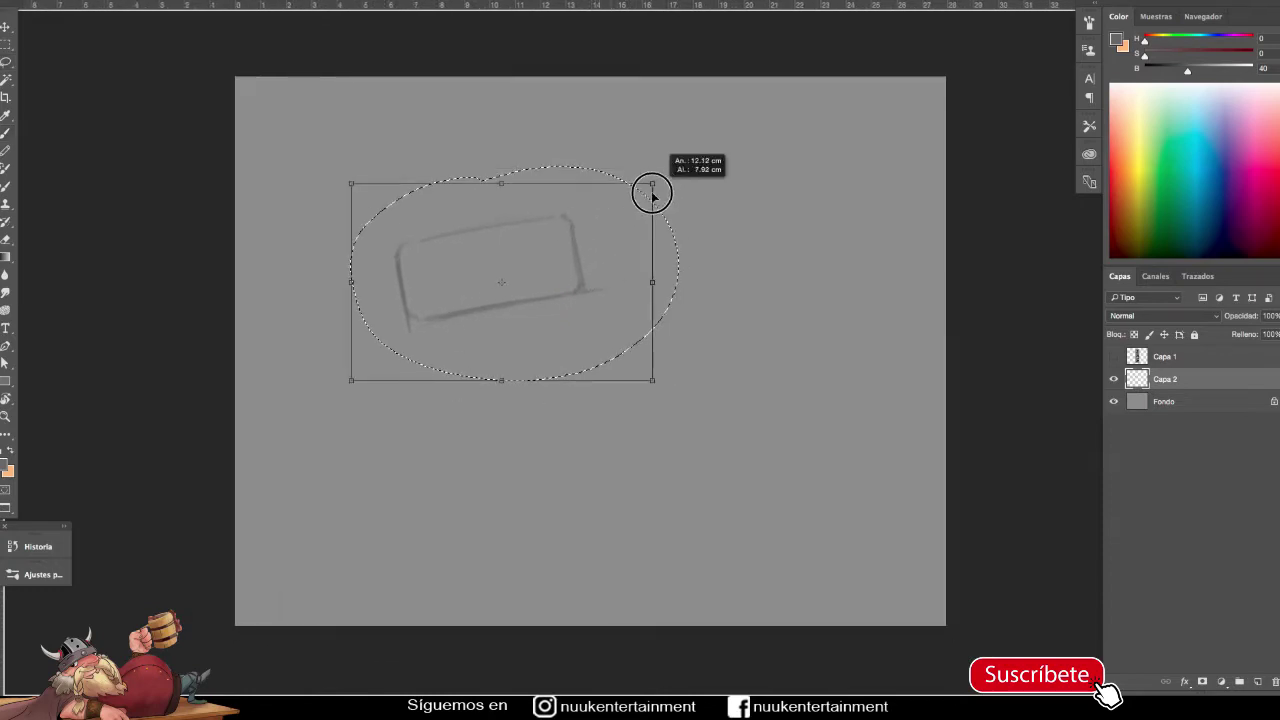
key("Return")
key("ctrl+d")
Step: Select the background layer and sample a lighter and a darker gray for painting
left_click(1107, 401)
key("b")
left_click(722, 391, "alt")
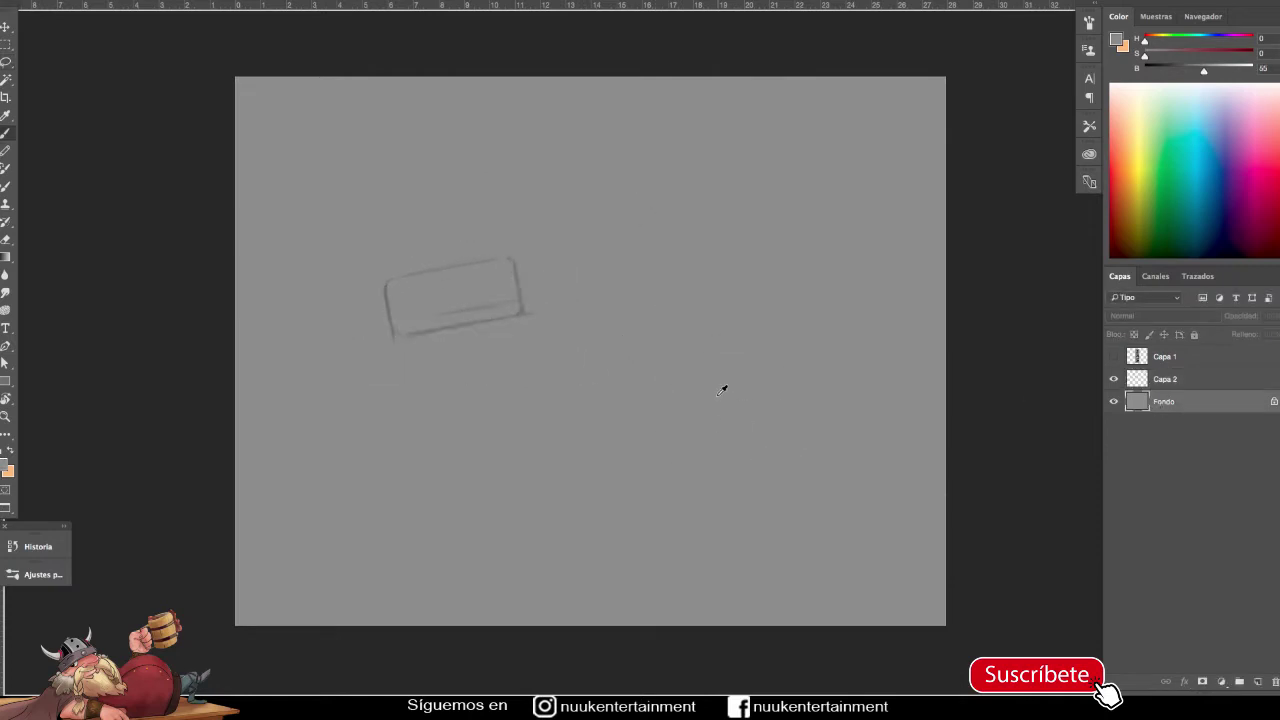
left_click(1155, 378)
Step: On Capa 2, paint a curved left end and a darker right end on the box
left_click(523, 303, "alt")
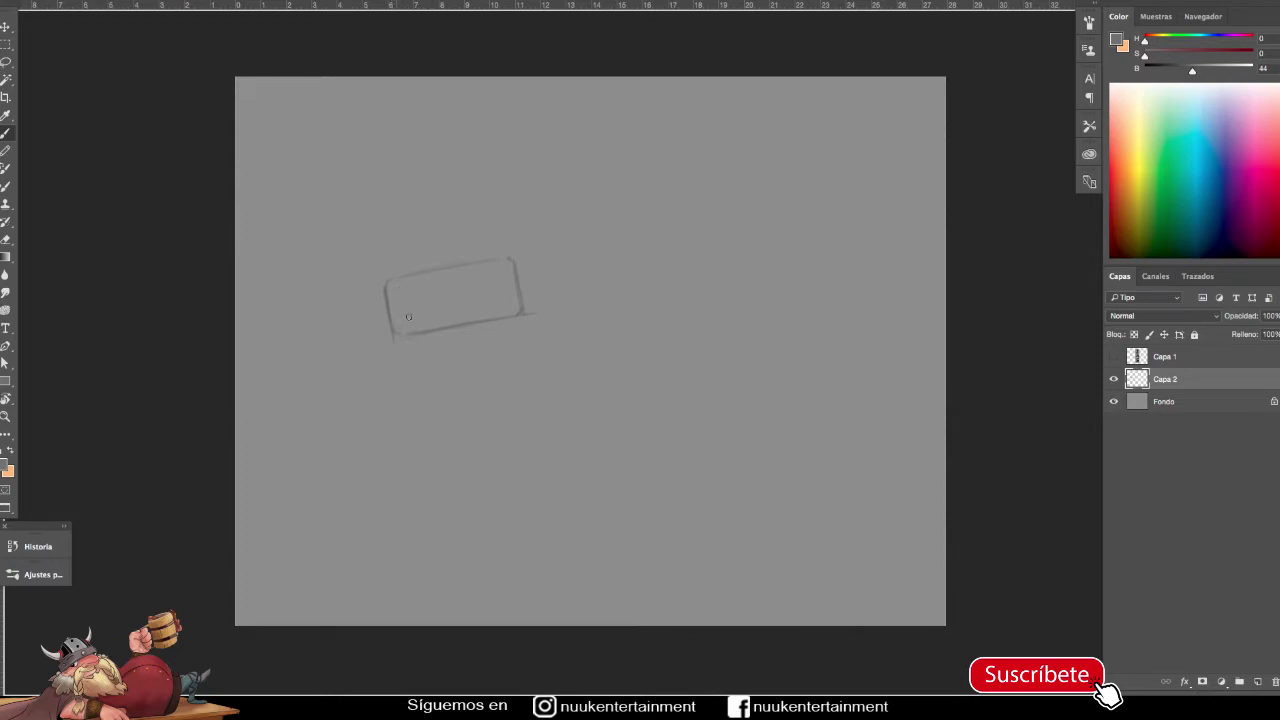
mouse_move(400, 294)
left_mouse_down()
mouse_move(389, 286)
mouse_move(395, 326)
left_mouse_up()
left_click_drag(517, 268, 521, 315)
Step: Lasso the grip shape below the body and fill it solid black
key("l")
mouse_move(427, 334)
left_mouse_down()
mouse_move(448, 376)
mouse_move(560, 326)
mouse_move(557, 277)
mouse_move(500, 254)
mouse_move(393, 285)
mouse_move(380, 309)
mouse_move(403, 337)
mouse_move(427, 334)
left_mouse_up()
key("alt+BackSpace")
left_click_drag(1192, 70, 1126, 68)
key("alt+BackSpace")
key("ctrl+d")
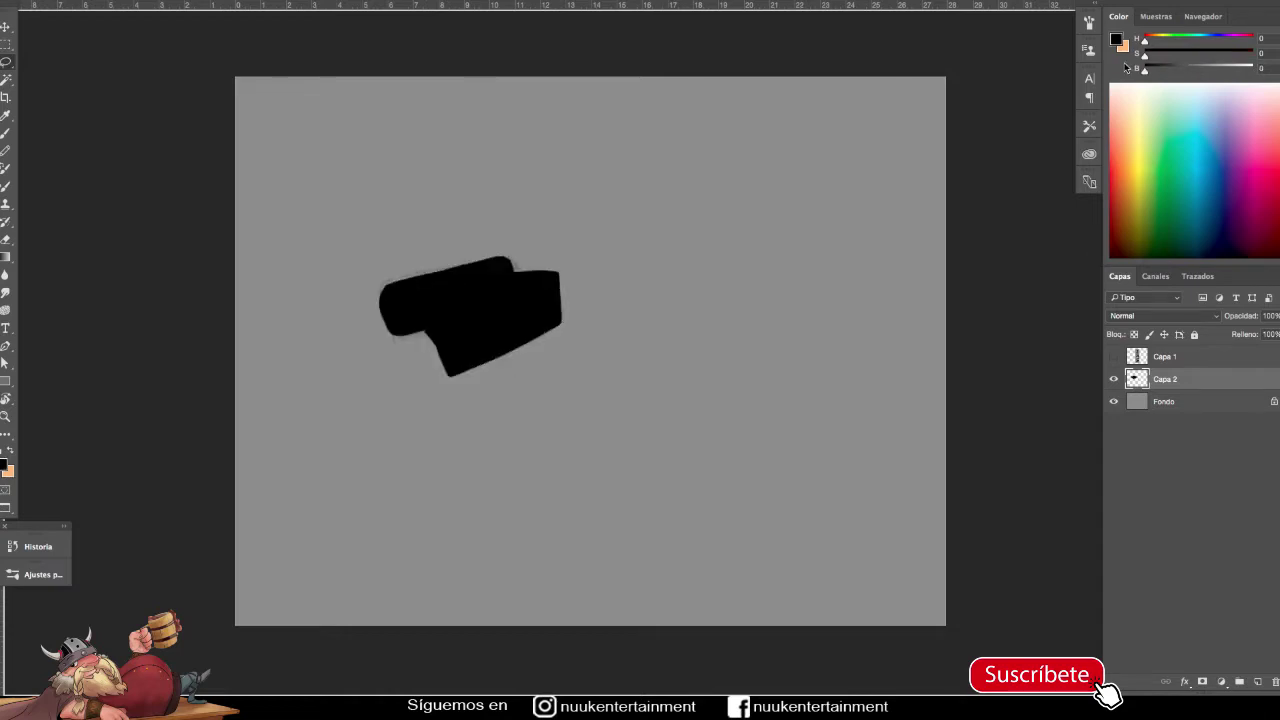
Step: Erase a thin wedge and a small vertical slot into the black silhouette
key("e")
mouse_move(490, 321)
left_mouse_down()
mouse_move(440, 386)
mouse_move(466, 337)
mouse_move(446, 356)
mouse_move(449, 337)
left_mouse_up()
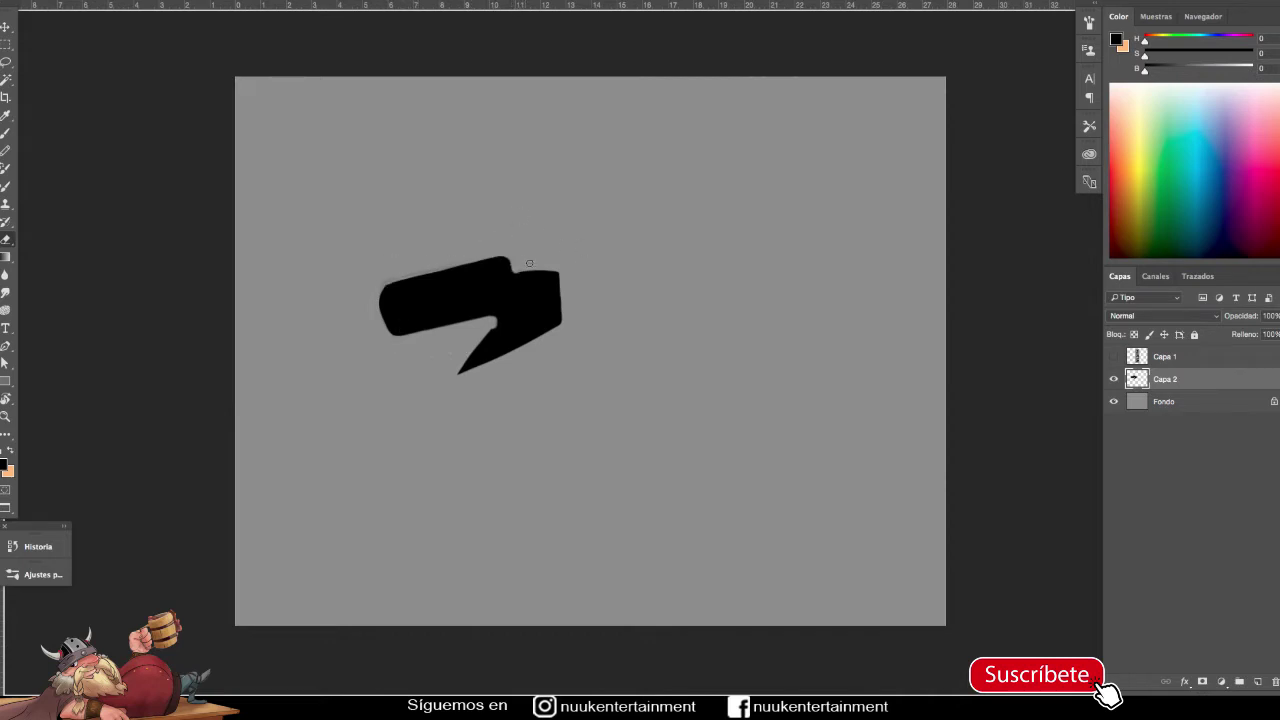
left_click_drag(533, 290, 537, 301)
left_click_drag(568, 378, 566, 357)
key("b")
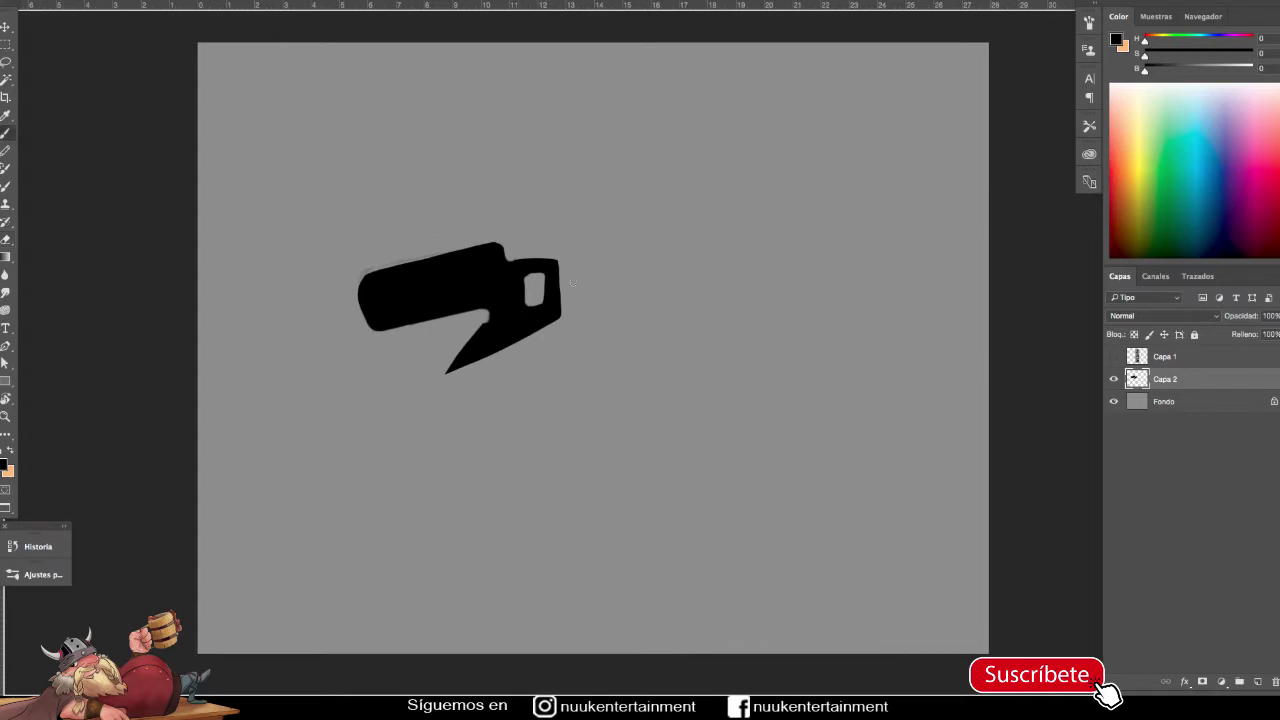
Step: With brush settings open, extend and smooth the grip's lower tip and fill the top-right notch
key("F5")
key("F5")
mouse_move(444, 377)
left_mouse_down()
mouse_move(462, 350)
mouse_move(440, 388)
mouse_move(449, 373)
left_mouse_up()
mouse_move(457, 375)
left_mouse_down()
mouse_move(443, 381)
mouse_move(494, 335)
left_mouse_up()
left_click_drag(515, 265, 509, 256)
scroll(528, 349, "down", 3)
scroll(527, 350, "up", 1)
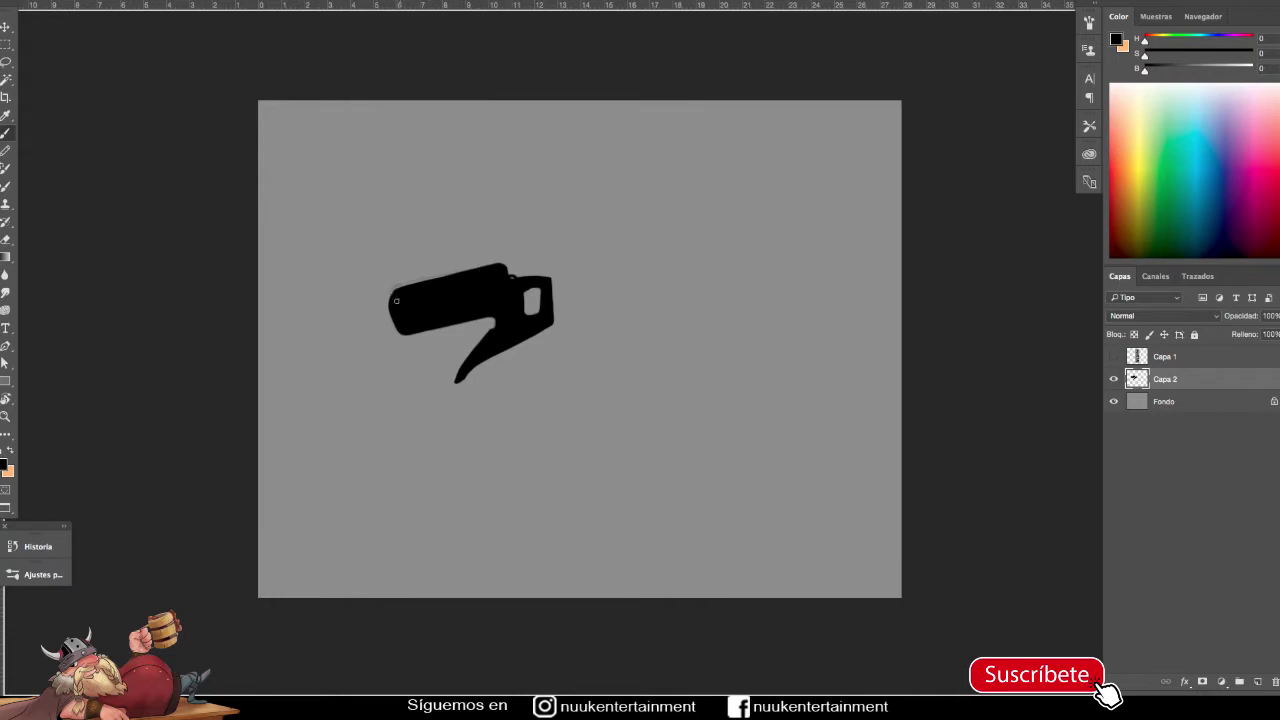
scroll(524, 302, "up", 1)
scroll(531, 306, "up", 1)
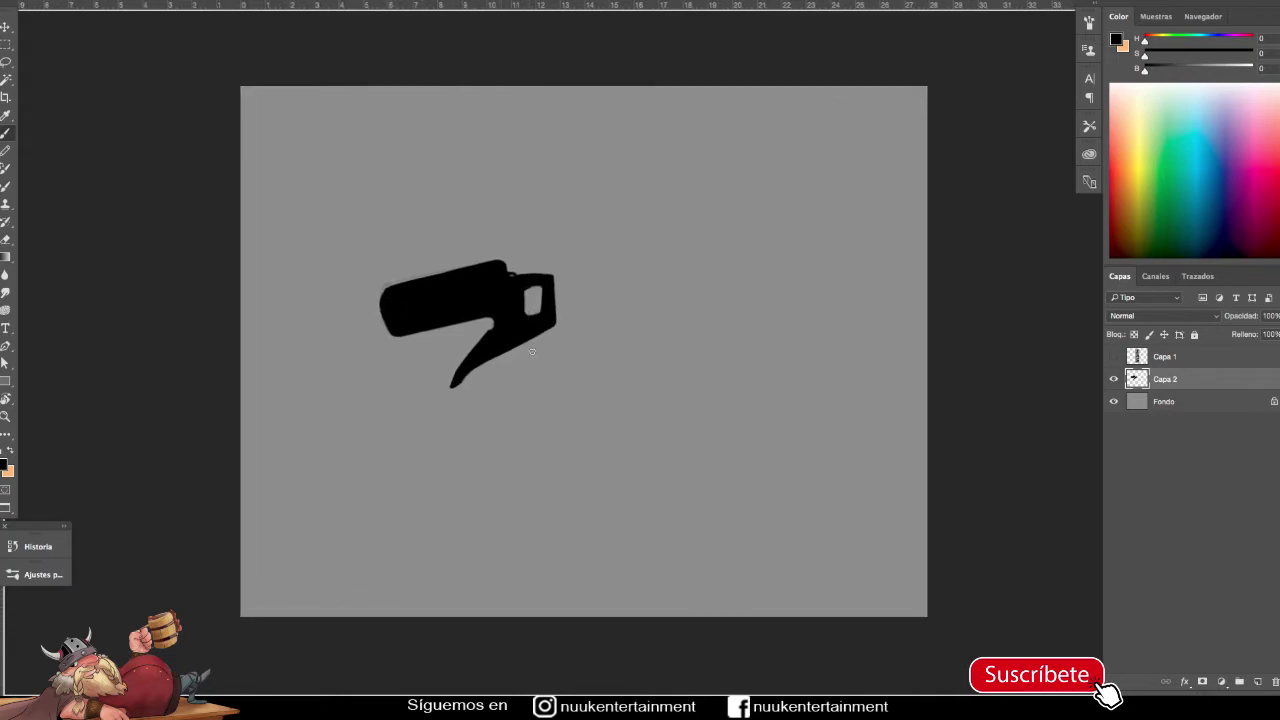
left_click_drag(532, 341, 511, 370)
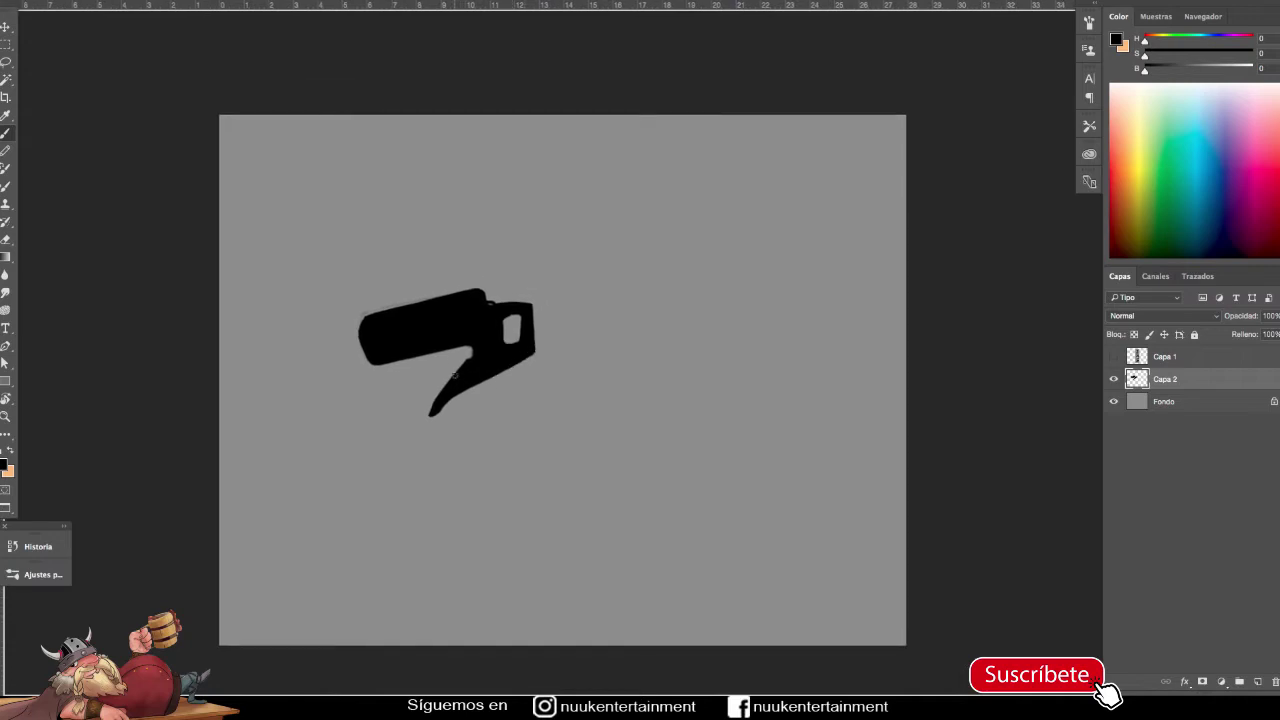
Step: Add a thin tapered stroke inside the notch and fill out the top-right corner
mouse_move(470, 364)
left_mouse_down()
mouse_move(424, 378)
mouse_move(462, 368)
left_mouse_up()
scroll(518, 364, "down", 2)
scroll(508, 370, "up", 2)
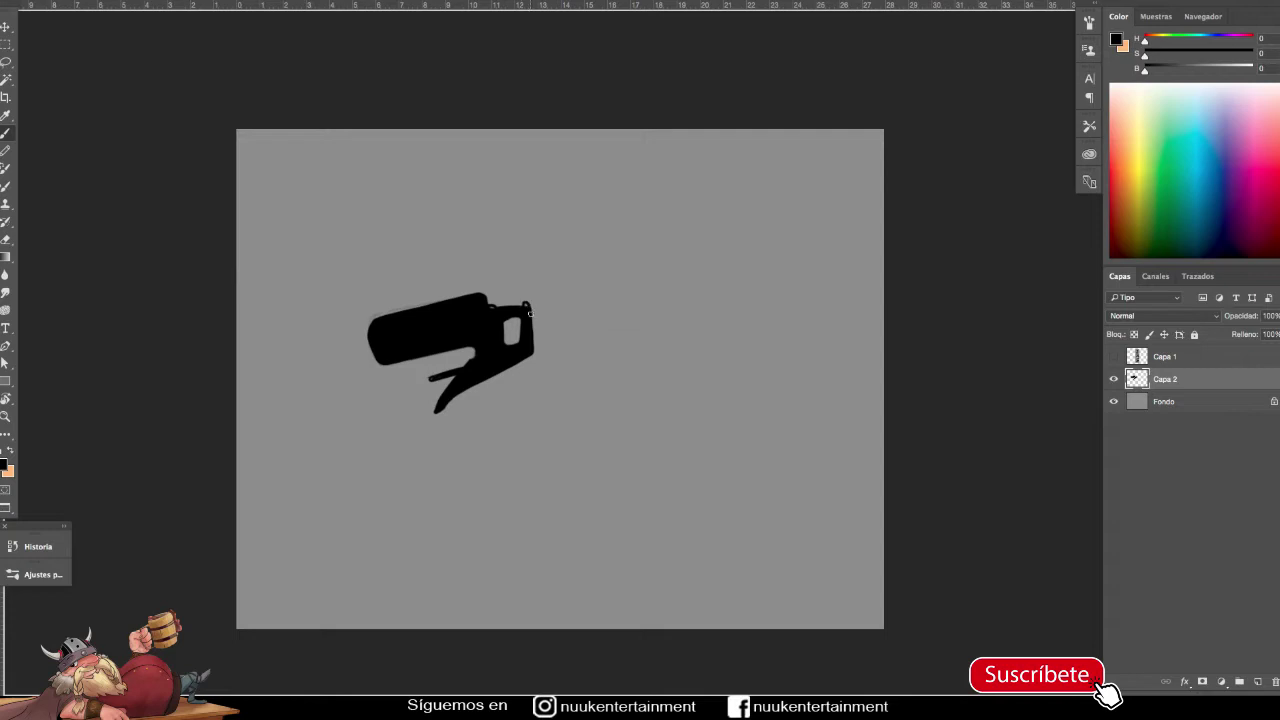
left_click_drag(528, 306, 531, 323)
scroll(532, 360, "down", 1)
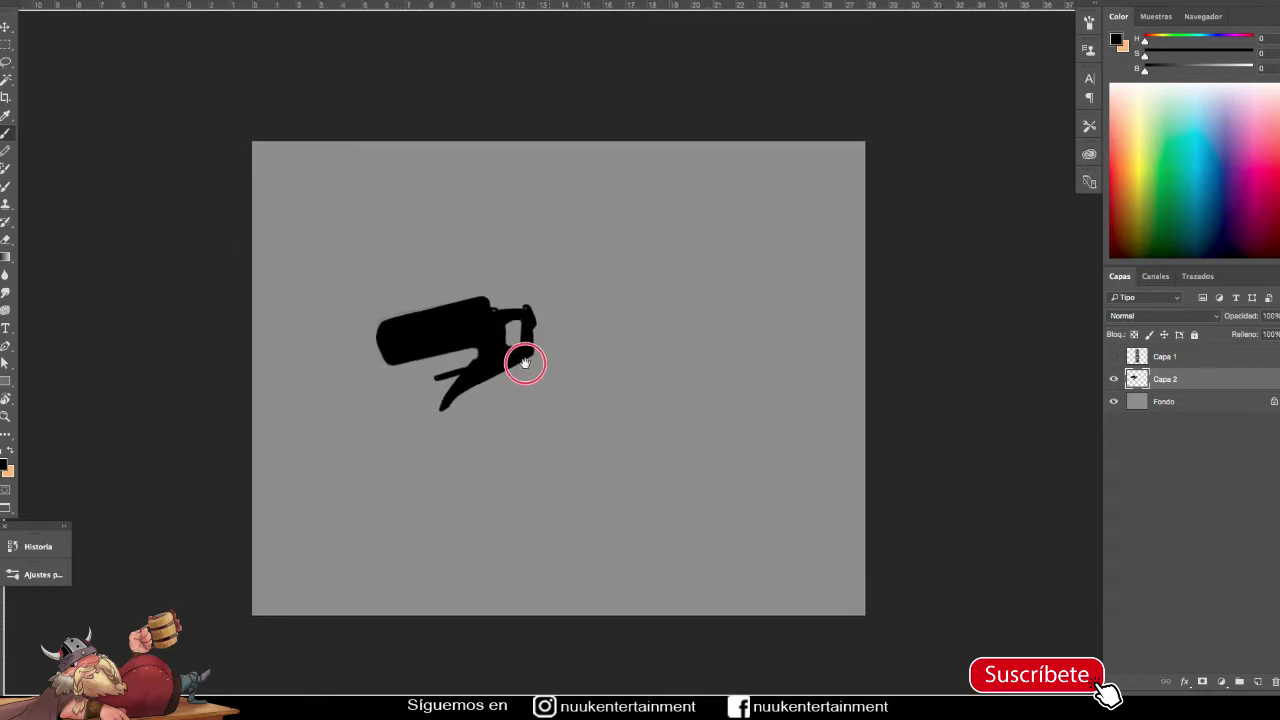
scroll(524, 360, "up", 2)
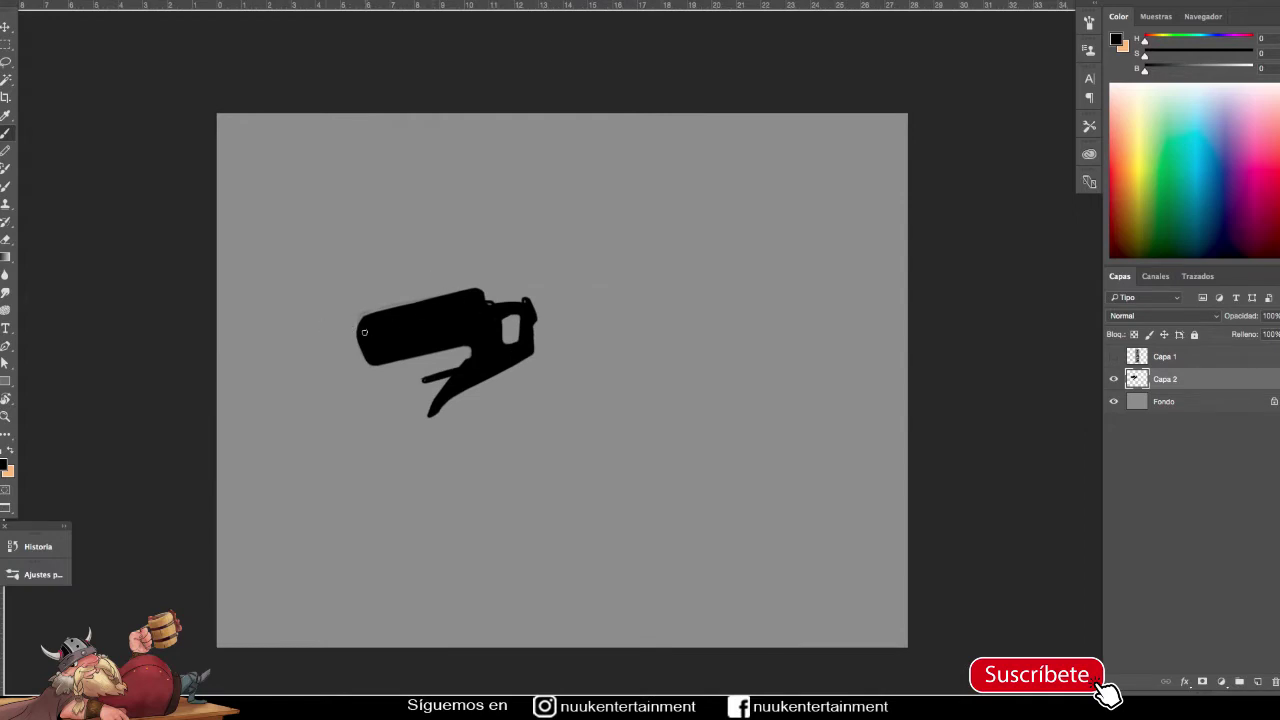
Step: Round the silhouette's left end, paint a top-right spike, and move it to the upper left
left_click_drag(351, 340, 358, 358)
scroll(574, 372, "up", 1)
left_click_drag(525, 300, 548, 288)
left_click_drag(561, 333, 461, 191)
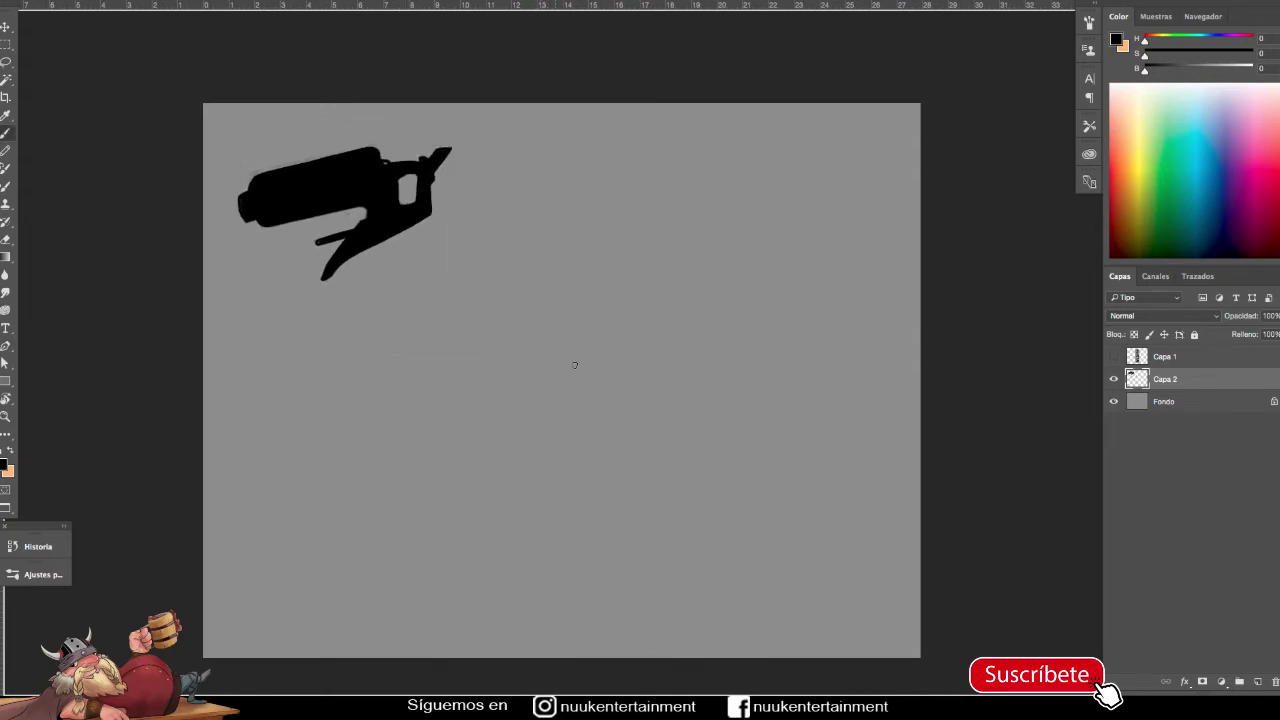
Step: Brush the outline of a new rectangle below the first silhouette
mouse_move(410, 350)
left_mouse_down()
mouse_move(428, 475)
mouse_move(708, 334)
left_mouse_up()
left_click_drag(440, 480, 720, 446)
left_click_drag(708, 312, 720, 442)
left_click_drag(418, 348, 428, 466)
Step: Trace the rectangle with a Pen path and fill it solid black
key("p")
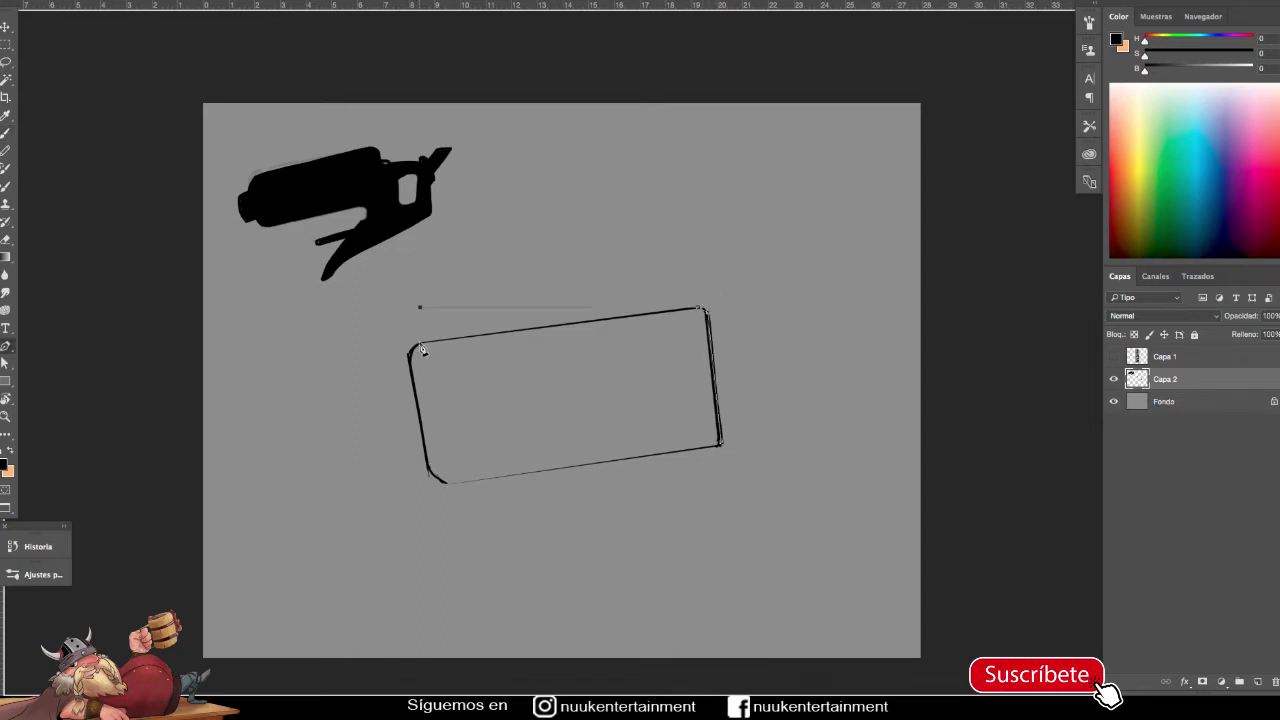
left_click(447, 492)
key("ctrl+Return")
key("alt+BackSpace")
key("ctrl+d")
Step: Cut an angled four-corner window out of the black rectangle using a Pen path
left_click(695, 346)
left_click(600, 352)
left_click(566, 440)
left_click(701, 432)
left_click(696, 344)
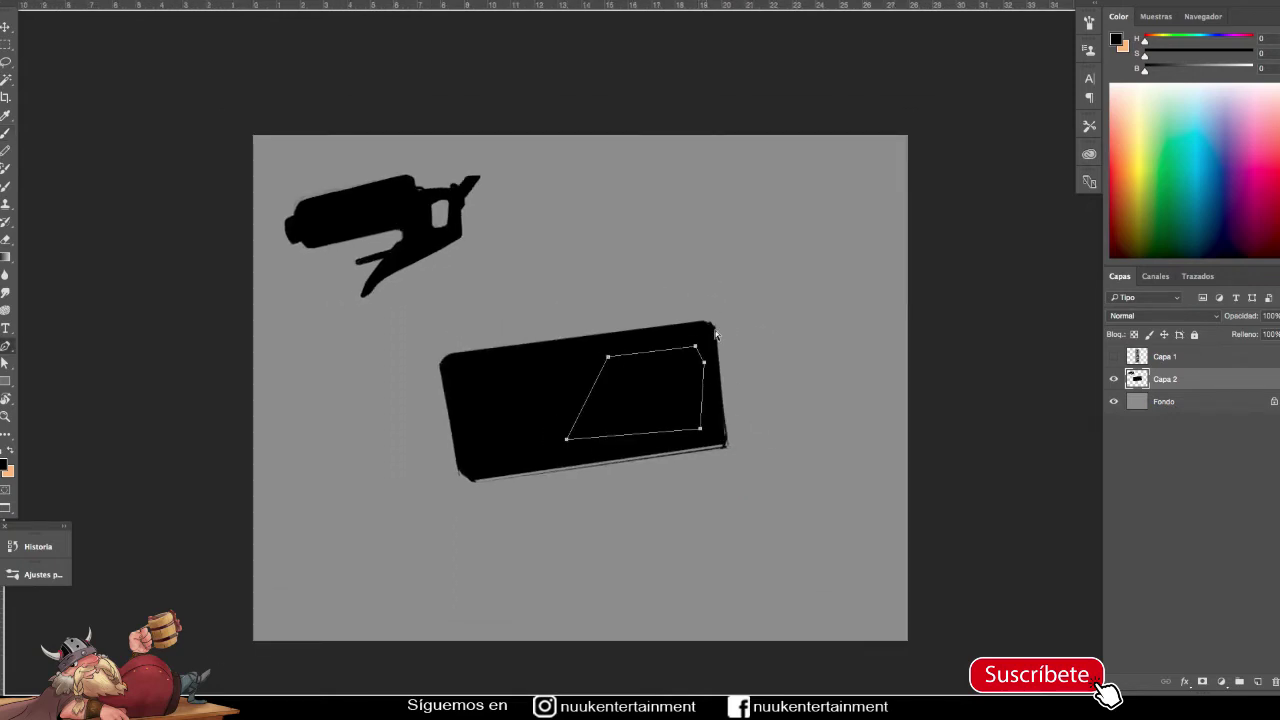
key("ctrl+Return")
key("Delete")
Step: Cut a notch into the rectangle's lower left with another Pen path
left_click_drag(675, 414, 680, 414)
left_click(459, 399)
left_click(470, 463)
left_click(503, 456)
left_click(484, 423)
left_click(459, 399)
key("ctrl+Return")
key("Delete")
key("ctrl+minus")
Step: Scale the new shape down toward the lower left with Free Transform
key("ctrl+shift+d")
key("ctrl+t")
left_click_drag(788, 273, 634, 374)
key("Return")
key("Tab")
key("Tab")
Step: Add a straight front barrel line and fill the barrel tab black
scroll(640, 453, "up", 1)
left_click(597, 440)
left_click(655, 425, "shift")
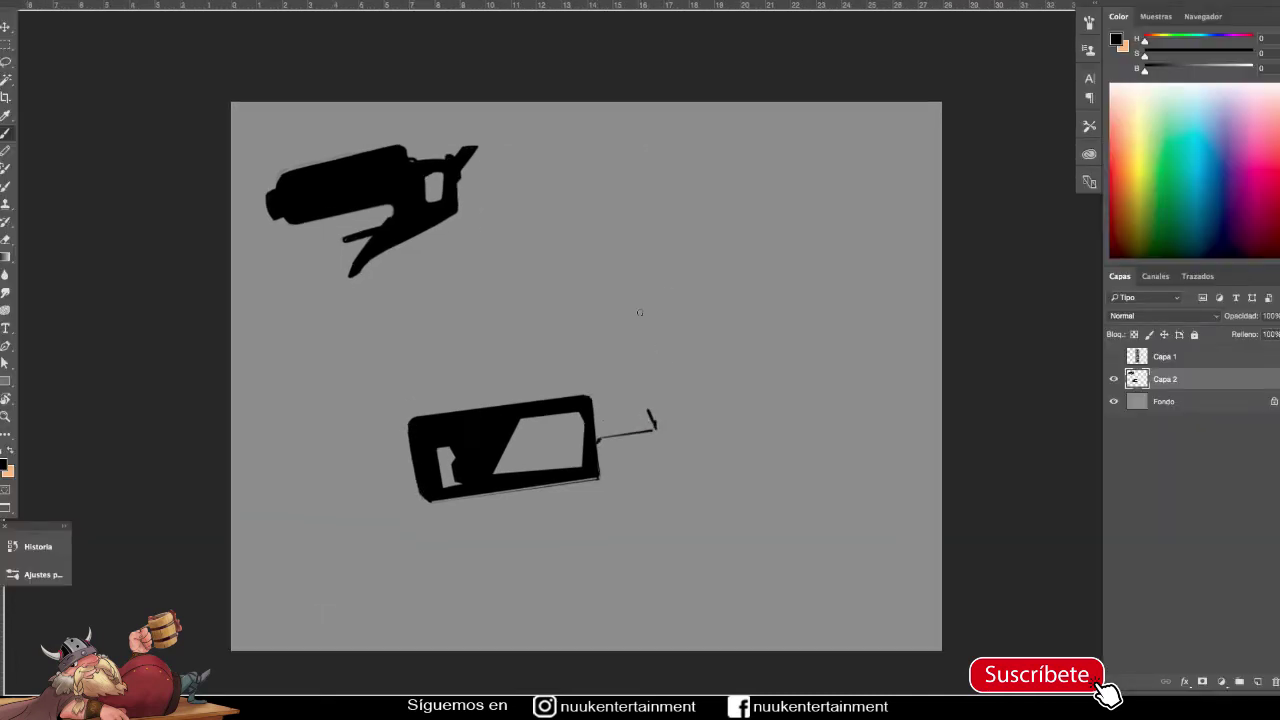
scroll(705, 450, "up", 1)
scroll(729, 451, "up", 1)
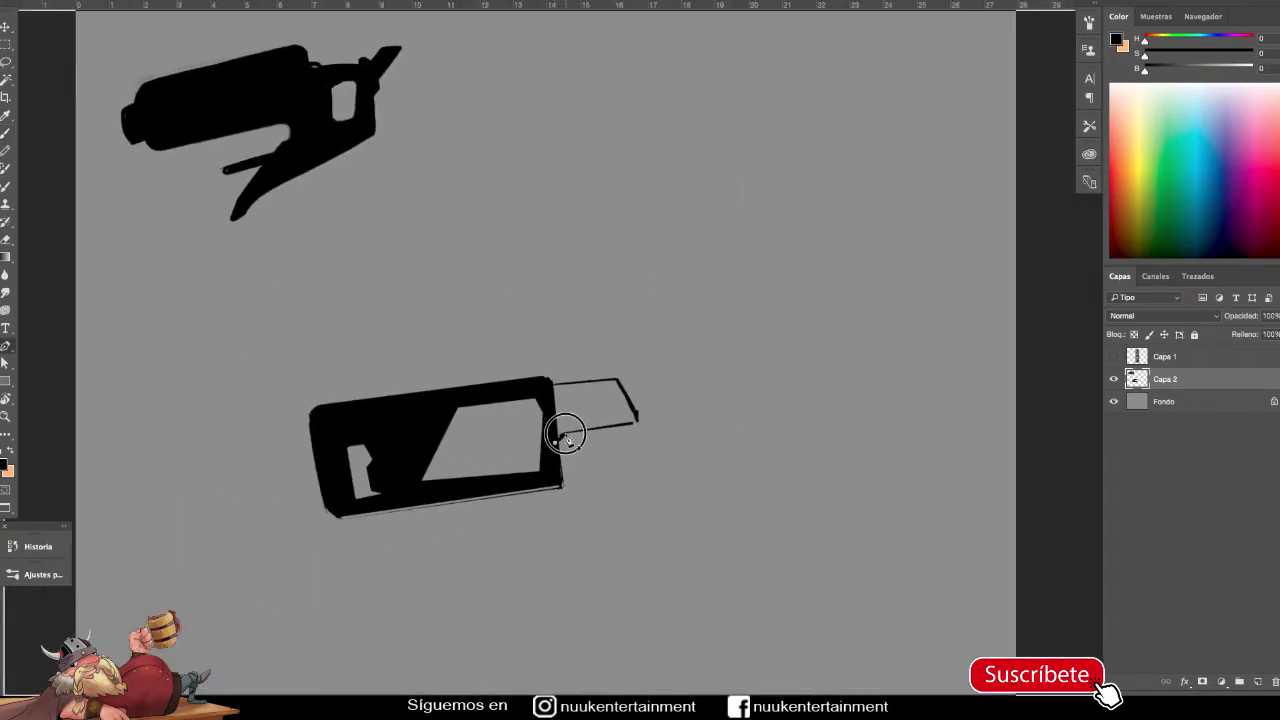
mouse_move(565, 412)
left_mouse_down()
mouse_move(625, 400)
mouse_move(575, 468)
mouse_move(642, 384)
left_mouse_up()
scroll(703, 422, "down", 1)
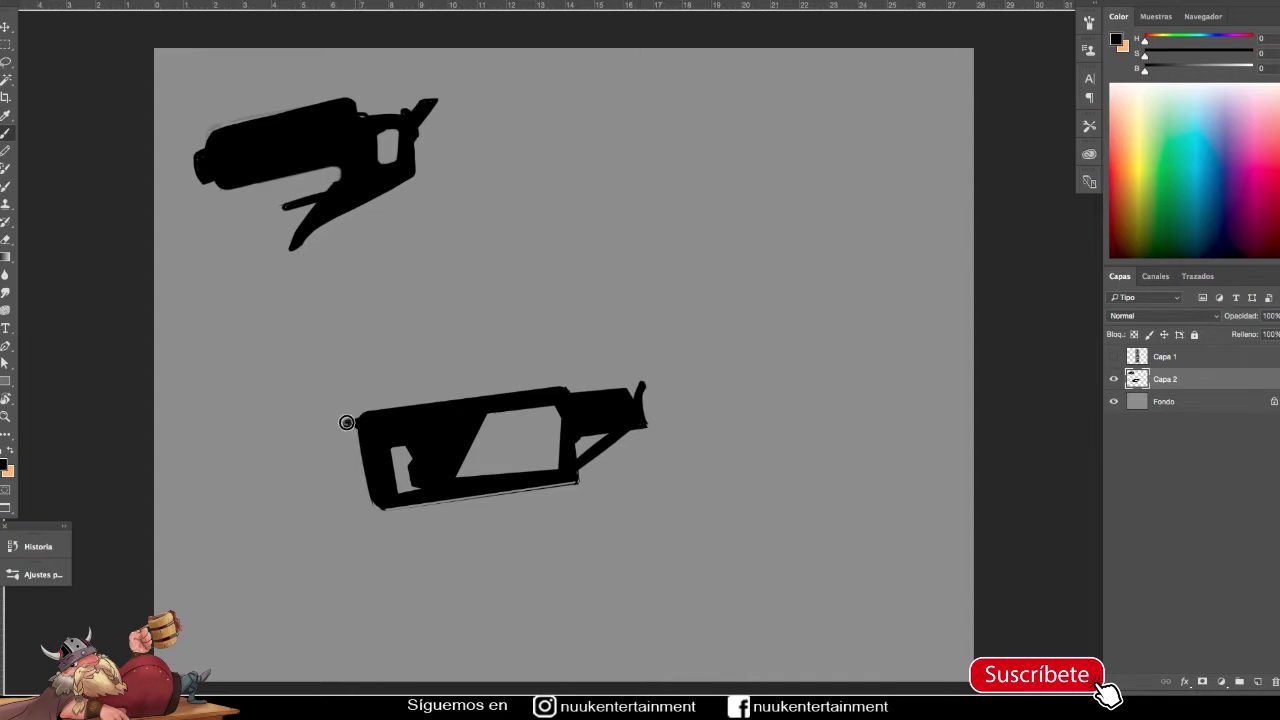
scroll(526, 502, "down", 1)
Step: Thicken the lower rail along the bottom, paint over the window's left part, and lasso the lower gun
left_click_drag(390, 500, 580, 486)
key("b")
left_click_drag(388, 509, 580, 486)
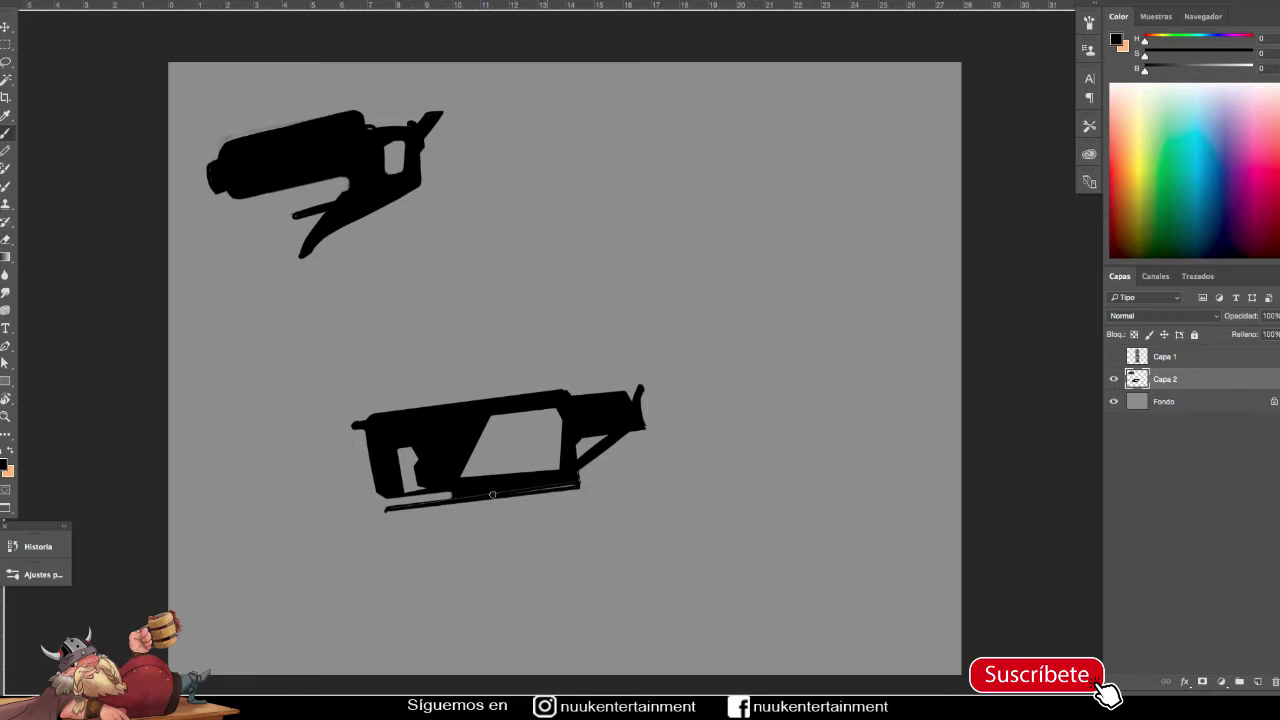
left_click_drag(484, 454, 464, 476)
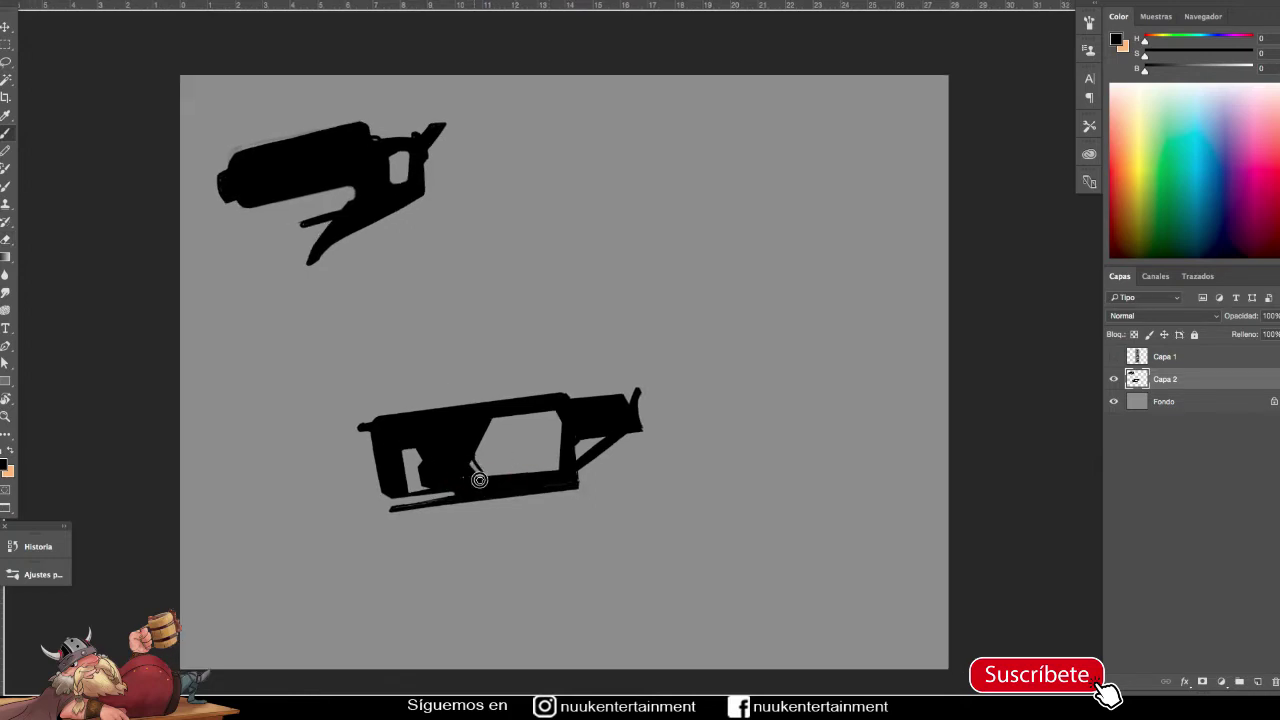
scroll(640, 520, "down", 1)
key("l")
left_click_drag(706, 440, 690, 462)
Step: Move the lower gun beside the first, then lasso and fill a large black shape below
left_click_drag(560, 482, 657, 242)
key("ctrl+d")
scroll(664, 418, "down", 1)
key("l")
mouse_move(523, 449)
left_mouse_down()
mouse_move(646, 357)
mouse_move(557, 534)
left_mouse_up()
key("alt+BackSpace")
key("ctrl+d")
Step: Erase the lower shape's right spike, bottom tail and lower-left edge, and notch its top
mouse_move(693, 492)
left_mouse_down()
mouse_move(646, 514)
mouse_move(480, 523)
mouse_move(630, 355)
mouse_move(699, 391)
mouse_move(566, 366)
mouse_move(449, 374)
left_mouse_up()
key("b")
key("e")
mouse_move(642, 434)
left_mouse_down()
mouse_move(666, 451)
mouse_move(660, 480)
left_mouse_up()
left_click_drag(516, 526, 640, 490)
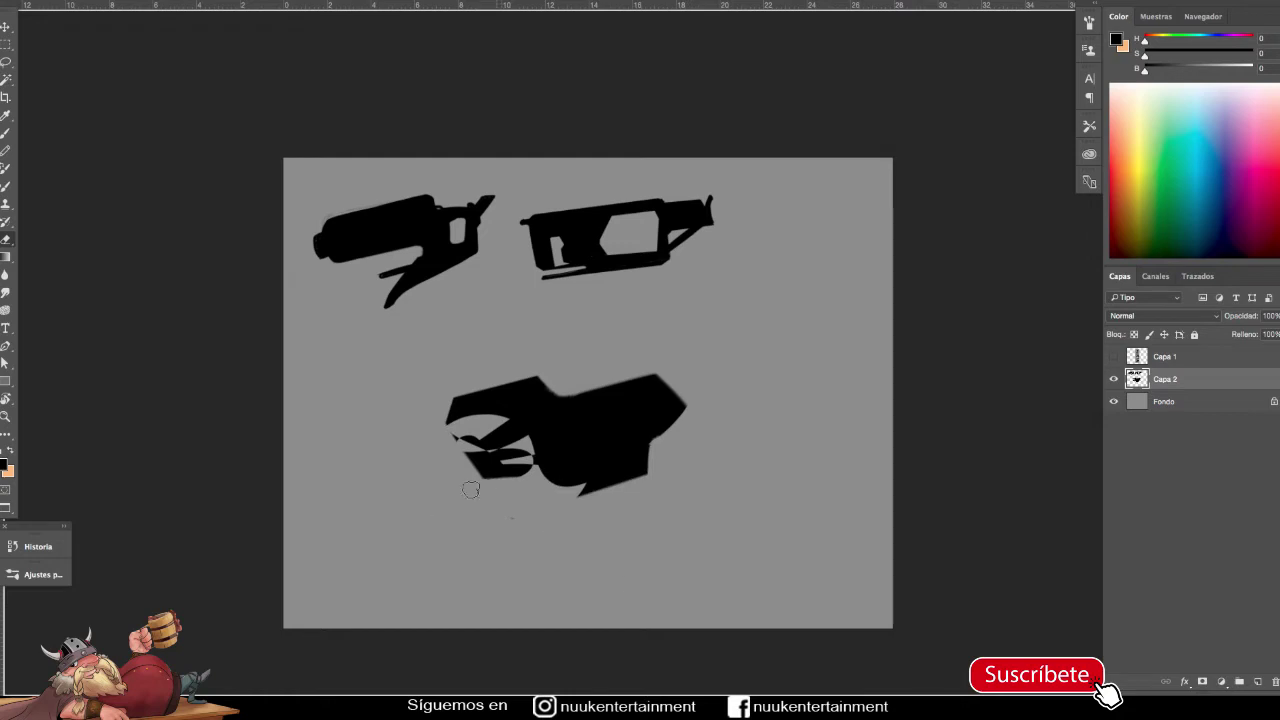
left_click_drag(471, 489, 526, 514)
mouse_move(600, 395)
left_mouse_down()
mouse_move(578, 407)
mouse_move(592, 392)
mouse_move(686, 400)
mouse_move(648, 430)
mouse_move(540, 470)
mouse_move(457, 443)
mouse_move(517, 423)
mouse_move(585, 446)
mouse_move(598, 498)
left_mouse_up()
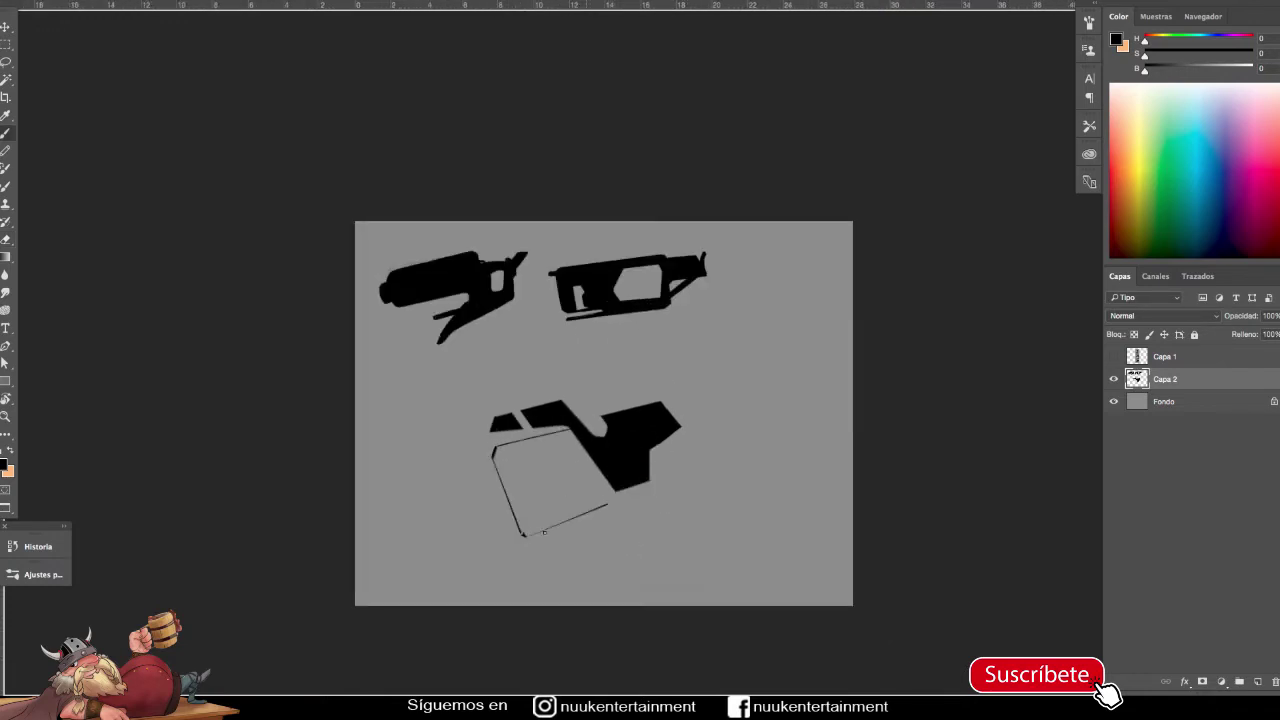
Step: Add black polygonal panels over the shape and delete an edge strip to leave a gap
scroll(628, 471, "up", 2)
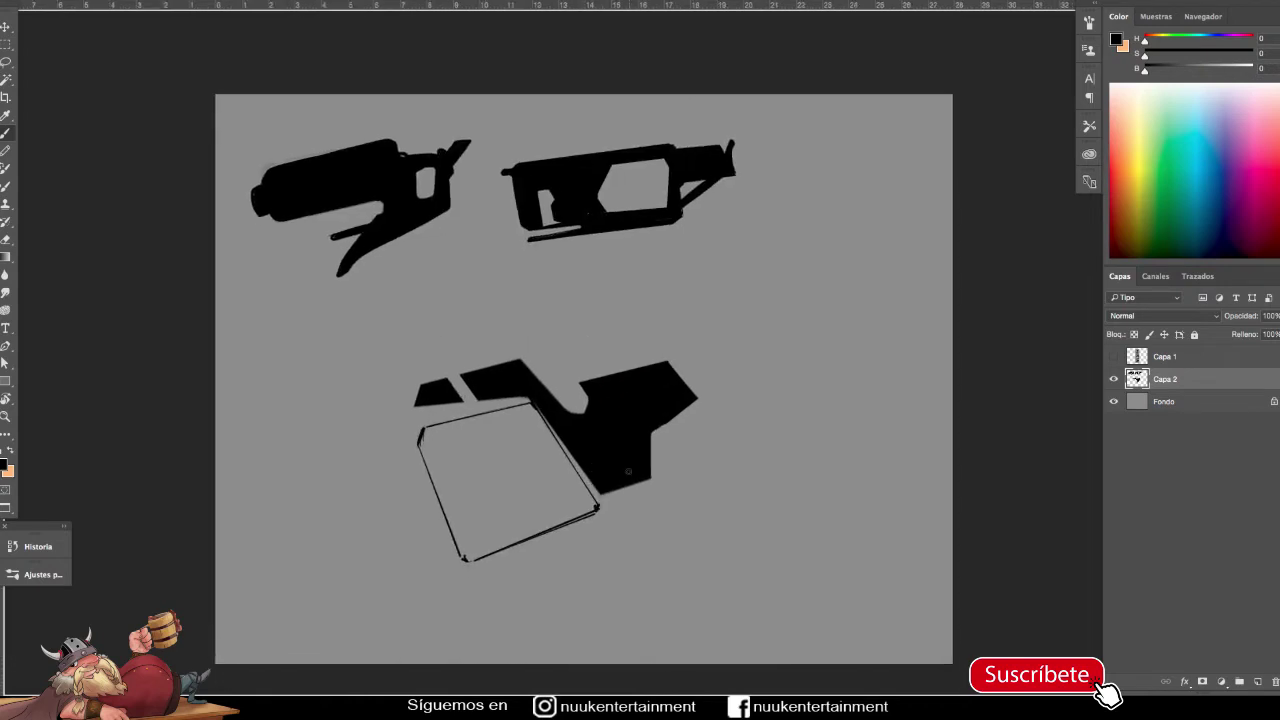
left_click(465, 557)
key("alt+BackSpace")
scroll(479, 551, "down", 1)
left_click(443, 395)
left_click(538, 372)
left_click(548, 405)
key("alt+BackSpace")
key("ctrl+d")
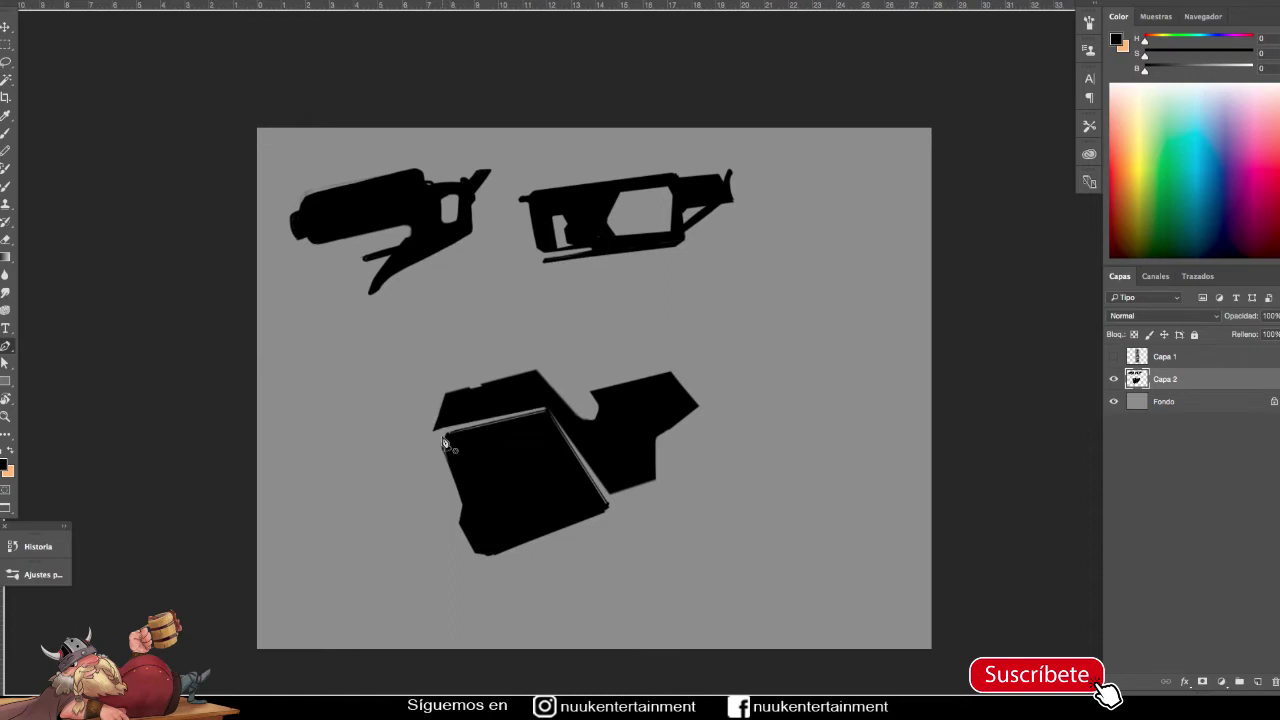
left_click(433, 434)
key("Delete")
key("ctrl+d")
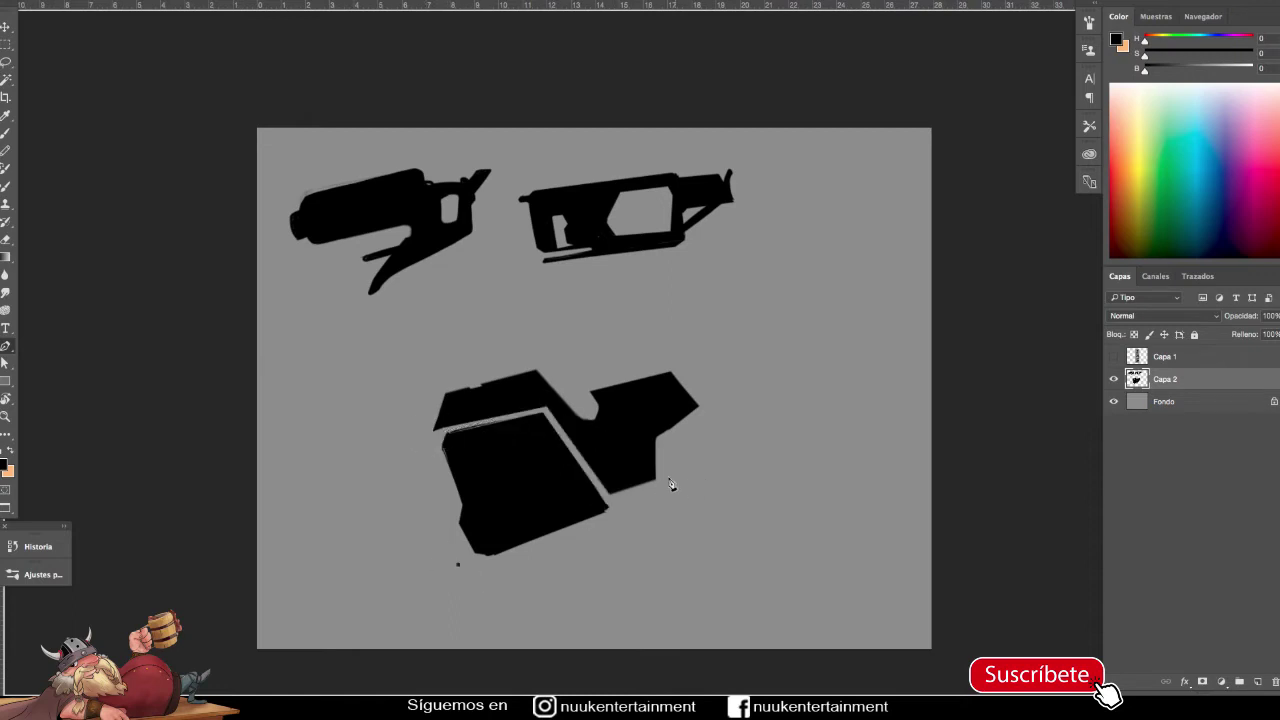
Step: Rotate the lower silhouette to a new angle
scroll(600, 480, "down", 1)
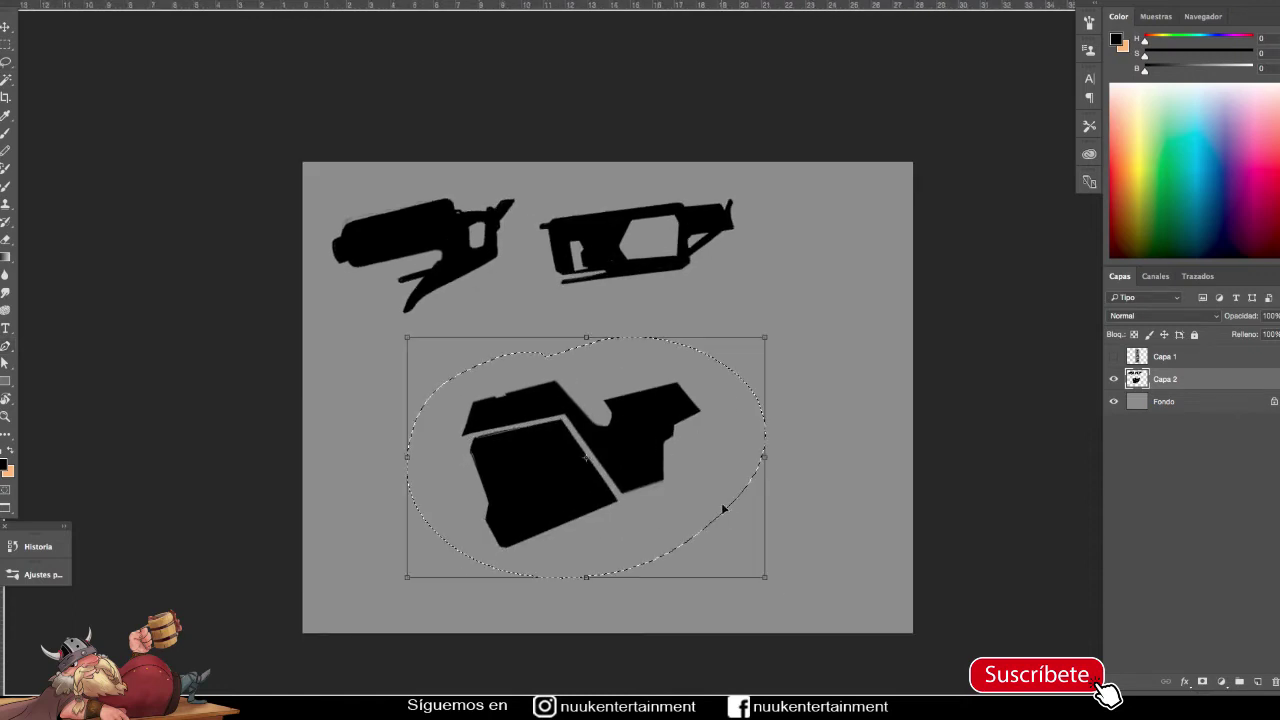
key("ctrl+t")
left_click_drag(711, 460, 729, 479)
key("Return")
Step: Fill a thin black barrel strip at the silhouette's left tip
scroll(729, 479, "up", 1)
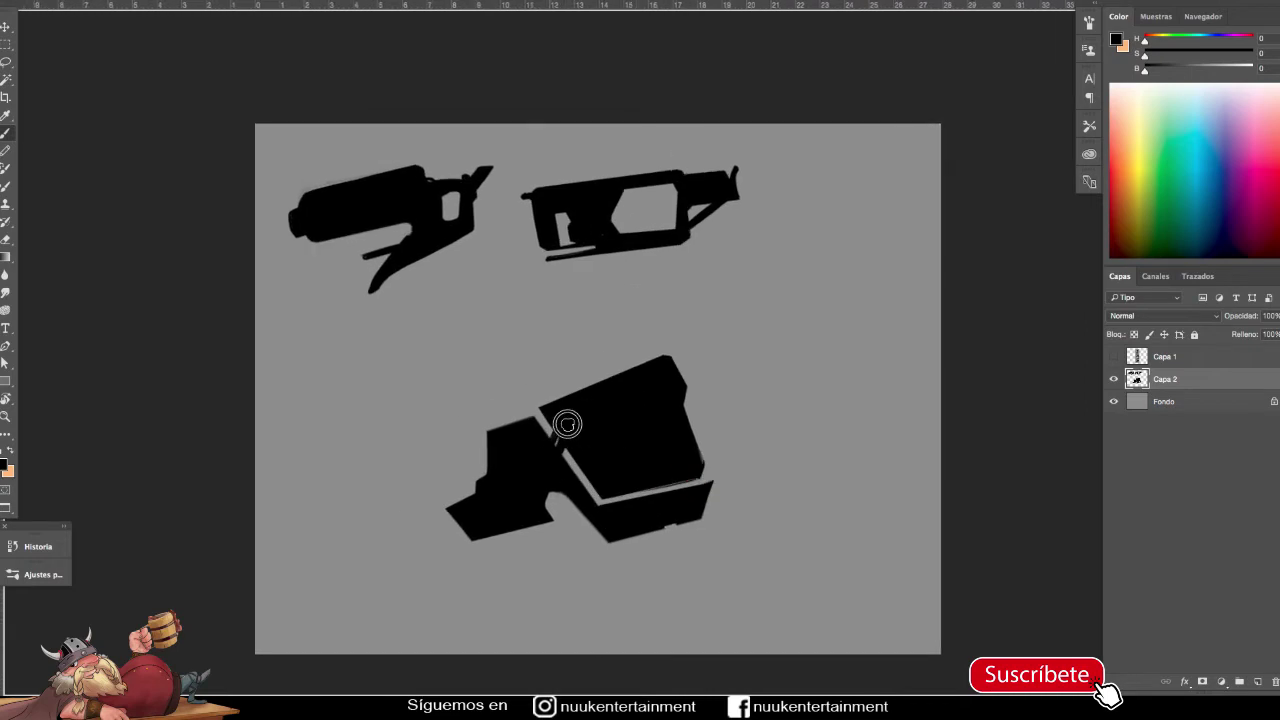
scroll(566, 423, "up", 1)
scroll(703, 457, "up", 1)
key("l")
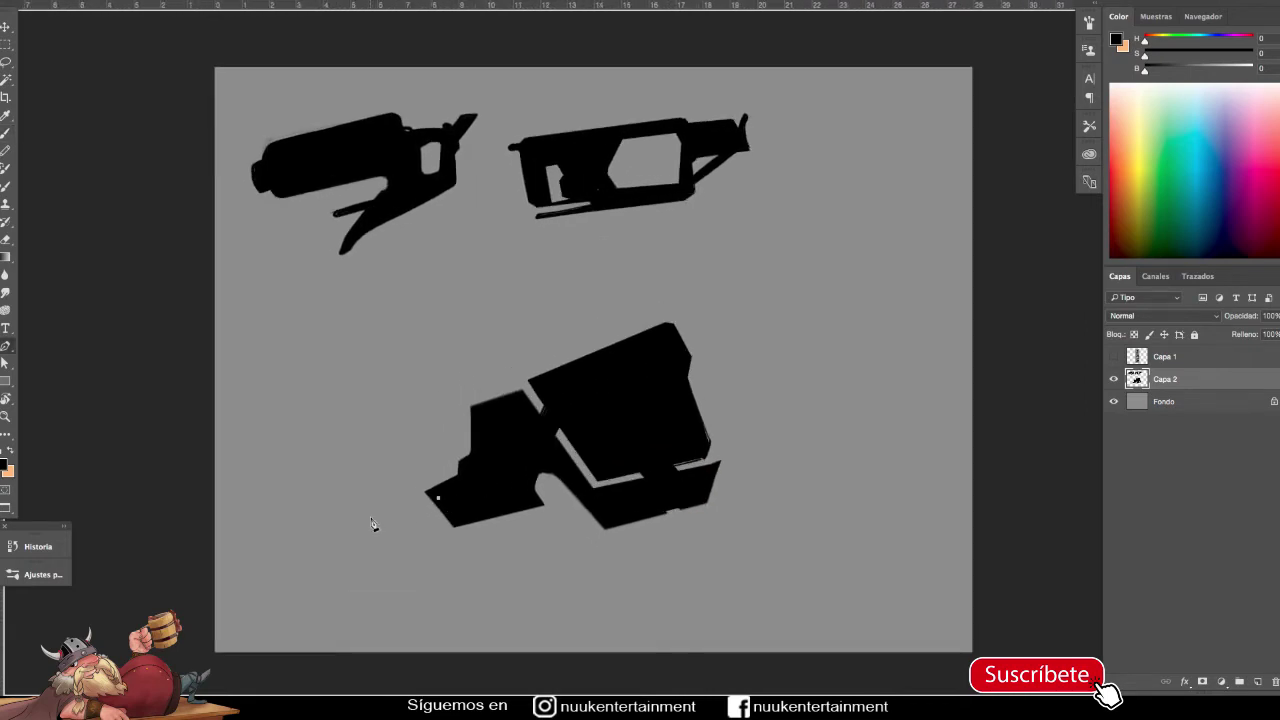
left_click_drag(374, 528, 445, 493)
key("alt+BackSpace")
key("ctrl+d")
Step: Add a black-filled oval shape above the gun body
scroll(445, 493, "down", 1)
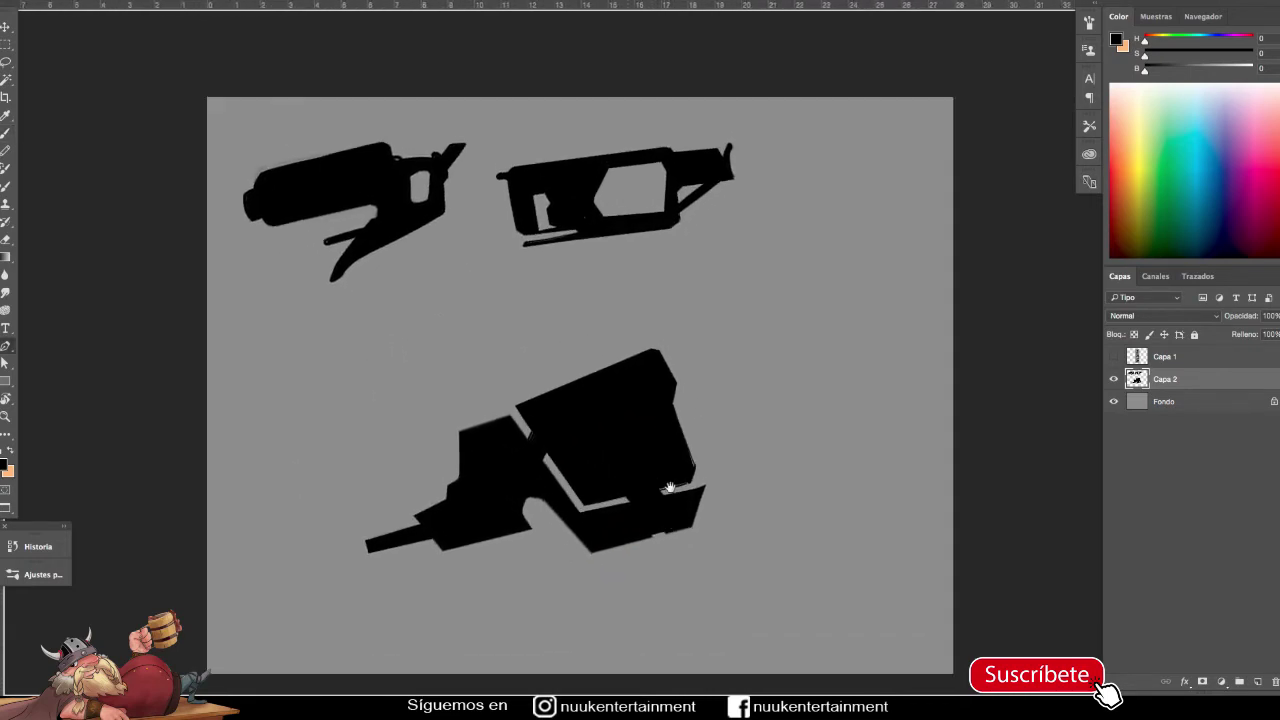
key("b")
mouse_move(508, 384)
left_mouse_down()
mouse_move(525, 354)
mouse_move(551, 391)
left_mouse_up()
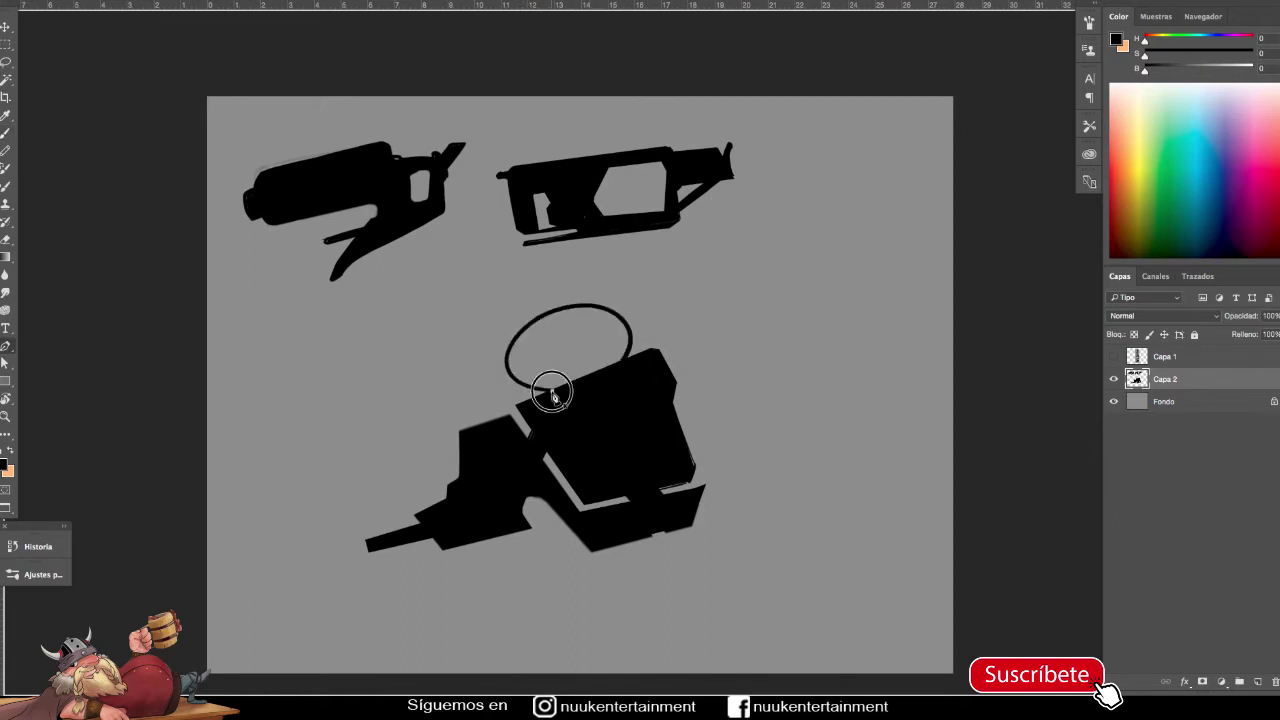
left_click_drag(592, 304, 600, 428)
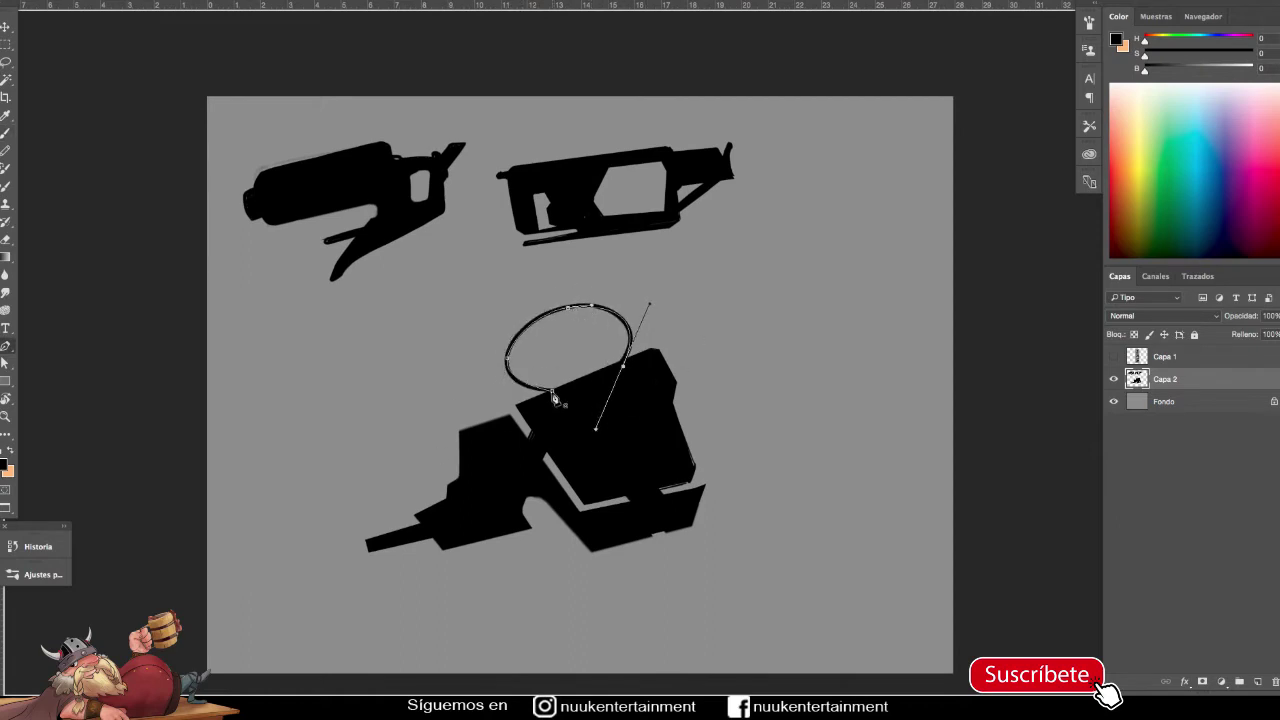
key("alt+BackSpace")
key("ctrl+d")
scroll(702, 469, "down", 1)
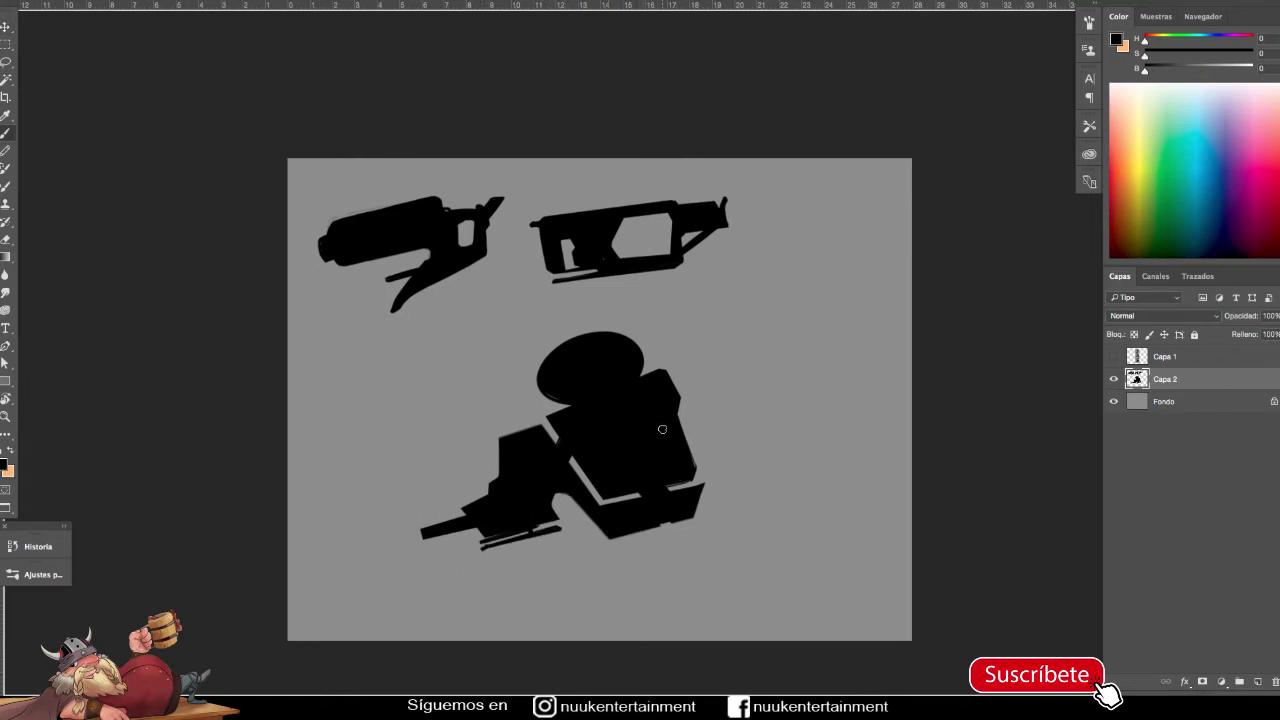
Step: Rotate the figure steeper, shrink it, and move it next to the other silhouettes
key("p")
scroll(663, 404, "down", 1)
key("ctrl+t")
left_click_drag(809, 463, 673, 503)
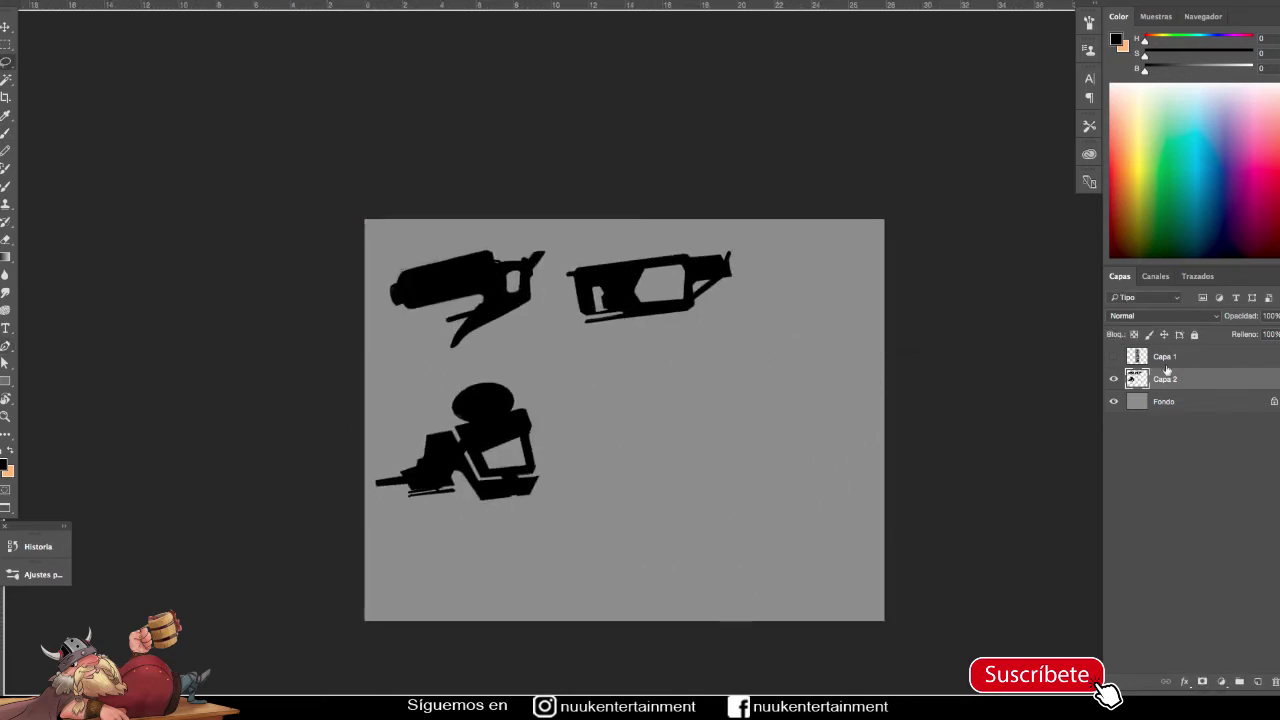
key("ctrl+t")
left_click_drag(733, 250, 700, 272)
key("Return")
left_click_drag(590, 400, 585, 420)
left_click_drag(470, 430, 800, 290)
key("ctrl+d")
scroll(794, 400, "up", 1)
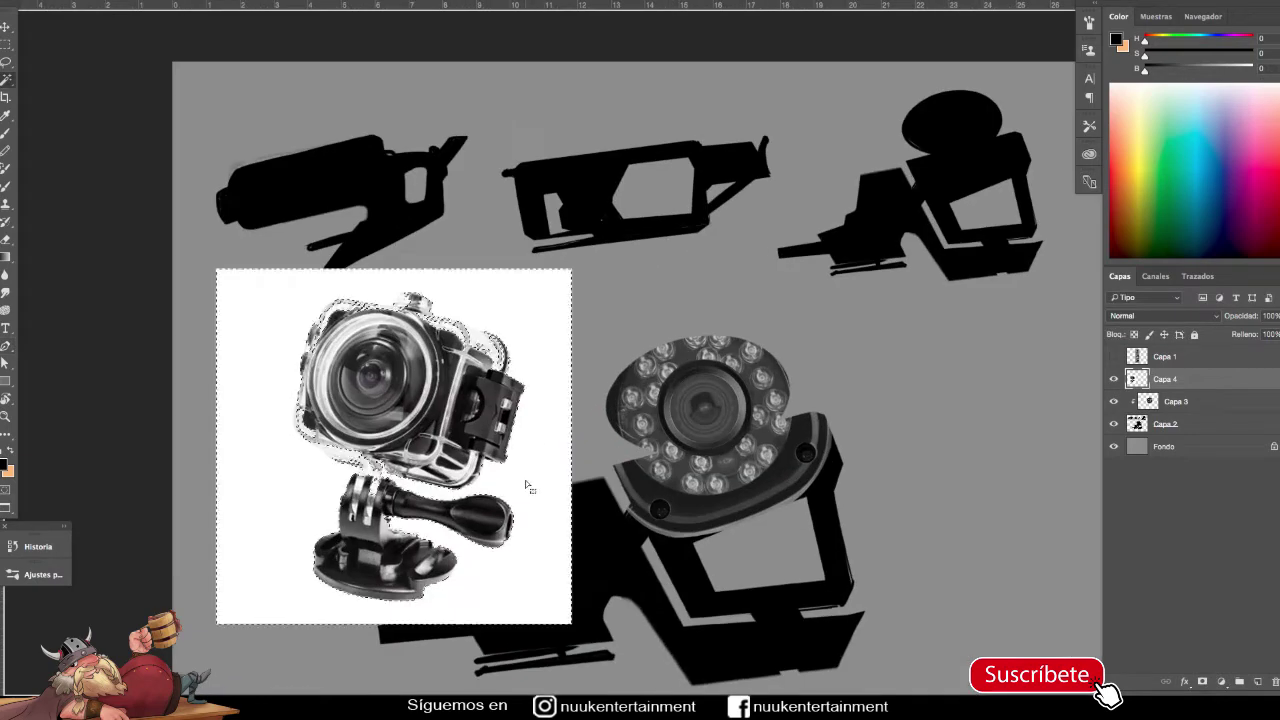
Step: Clear the path around the camera housing
key("Escape")
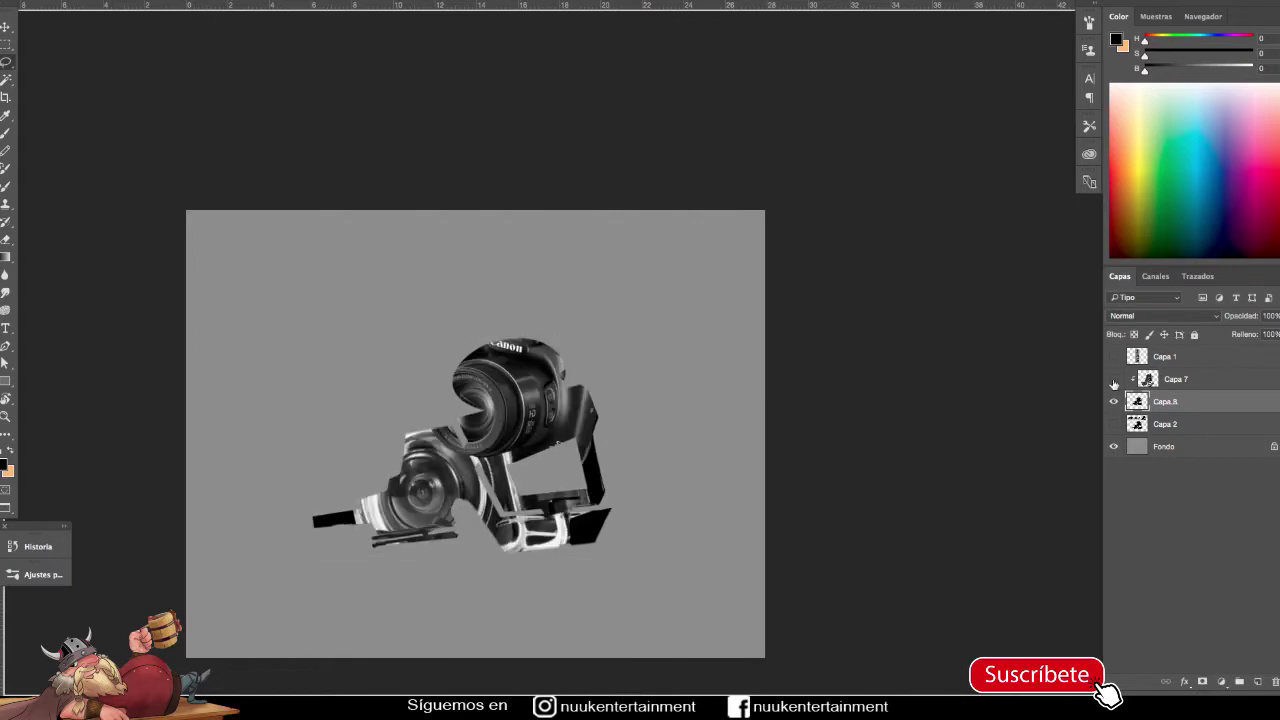
Step: Paint white highlights on the lens, the bracket's lower part and the frame edges
key("b")
left_click_drag(390, 530, 422, 506)
key("F5")
key("F5")
left_click_drag(645, 560, 660, 540)
mouse_move(678, 440)
left_mouse_down()
mouse_move(680, 520)
mouse_move(575, 530)
mouse_move(615, 428)
mouse_move(540, 420)
mouse_move(677, 360)
left_mouse_up()
left_click(557, 312, "alt")
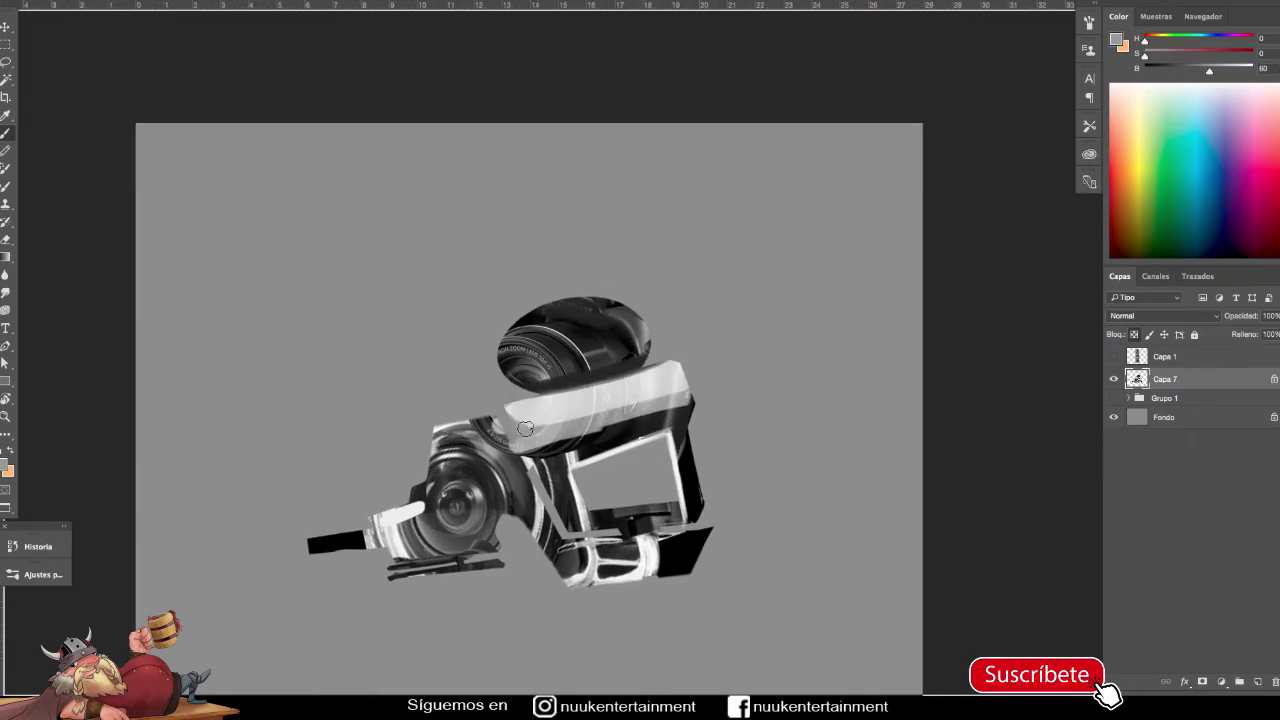
Step: Tone down the bright bracket band with mid grey and darken its right edge
left_click(586, 366, "alt")
mouse_move(540, 385)
left_mouse_down()
mouse_move(625, 388)
mouse_move(685, 520)
left_mouse_up()
left_click(640, 385, "alt")
left_click(455, 545, "alt")
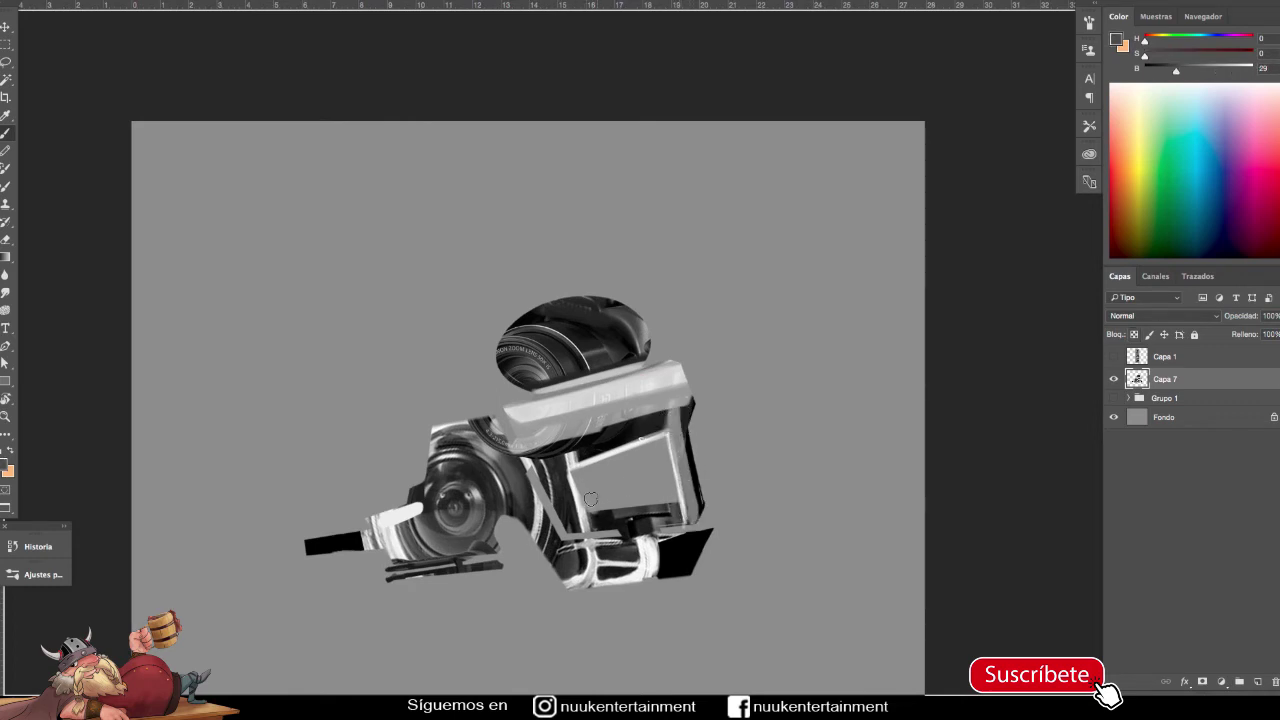
Step: Draw a path for the rear fin beside the bracket and fill it dark grey
key("p")
key("ctrl+Return")
left_click_drag(760, 400, 720, 520)
left_click_drag(690, 415, 740, 402)
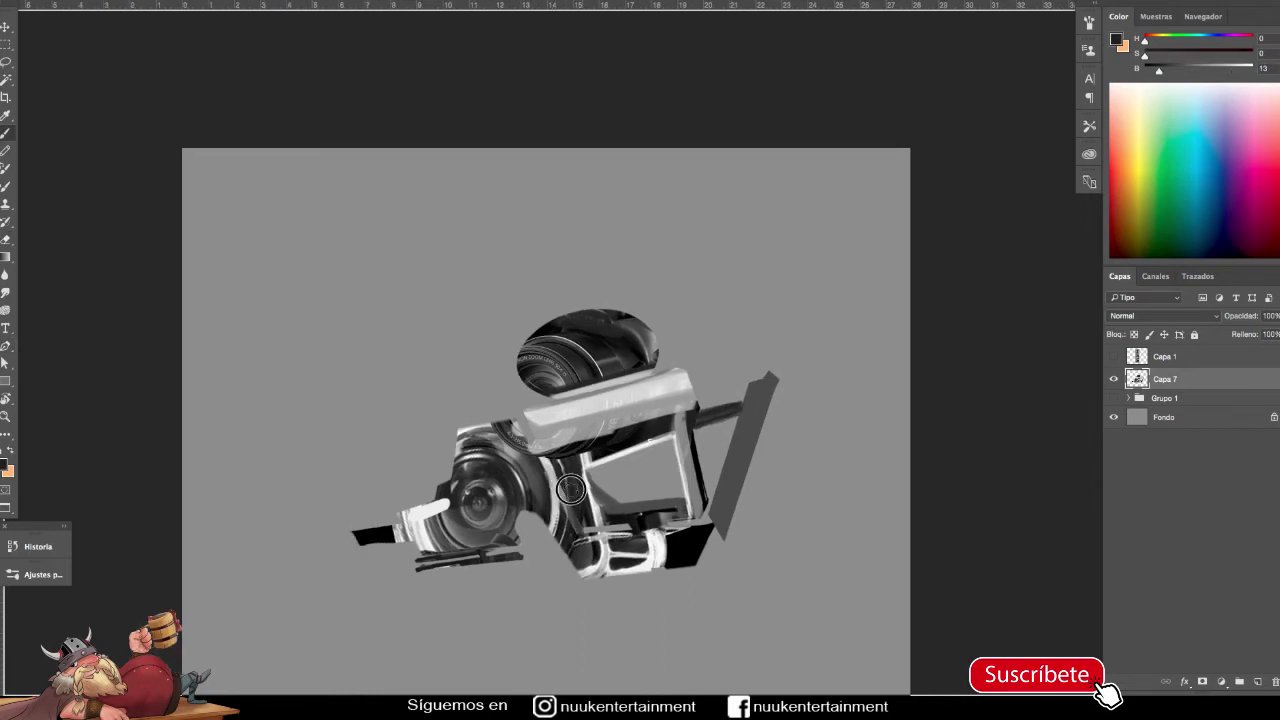
Step: Reshade the lens dome in light and dark greys and repaint the light bar beneath it
scroll(823, 386, "up", 1)
left_click(823, 386, "alt")
left_click_drag(480, 300, 560, 360)
left_click_drag(540, 290, 600, 255)
scroll(600, 350, "down", 1)
left_click_drag(520, 340, 575, 315)
mouse_move(552, 360)
left_mouse_down()
mouse_move(650, 340)
mouse_move(560, 355)
left_mouse_up()
scroll(666, 366, "down", 1)
Step: Paint the white lens area dark and dab a light grey highlight on it
left_click(666, 366, "alt")
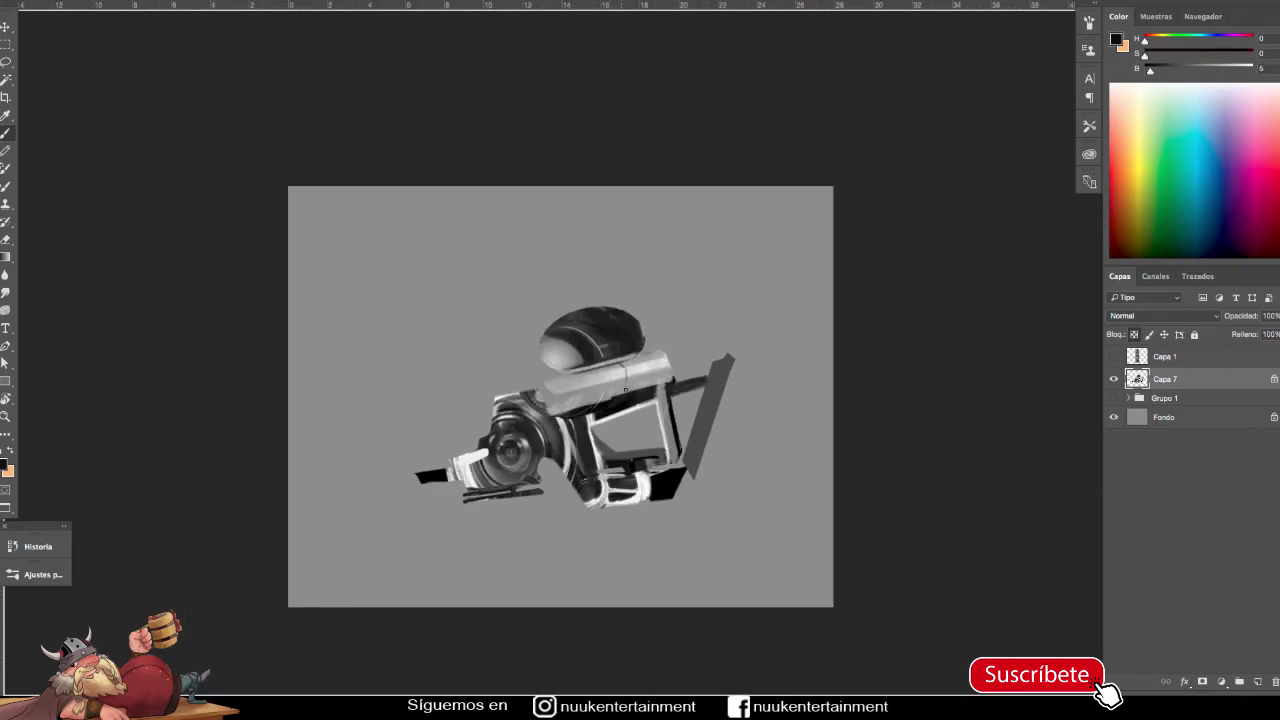
mouse_move(520, 410)
left_mouse_down()
mouse_move(470, 480)
mouse_move(505, 495)
mouse_move(535, 395)
mouse_move(600, 385)
left_mouse_up()
left_click(510, 400, "alt")
left_click(499, 413, "alt")
scroll(679, 501, "up", 1)
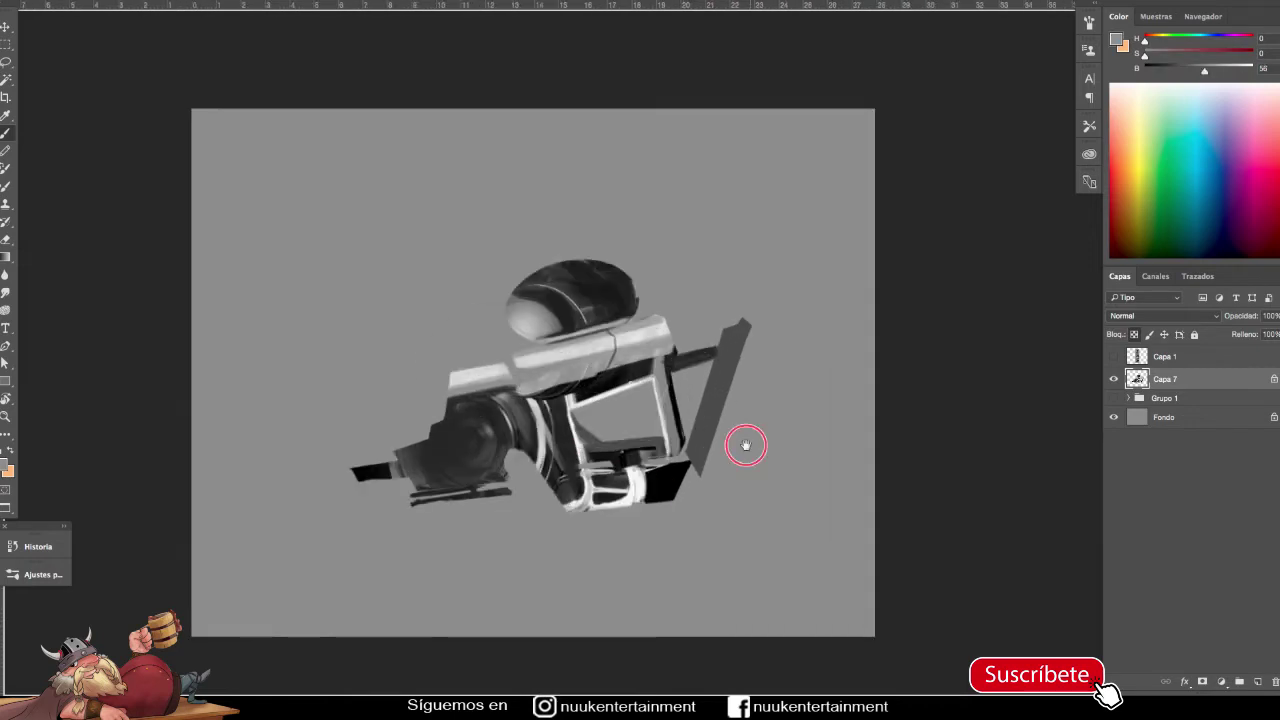
scroll(743, 443, "down", 2)
left_click(607, 357, "alt")
left_click(607, 357)
Step: Review the painting without the interface, then paint grey streaks on the rear fin
key("Tab")
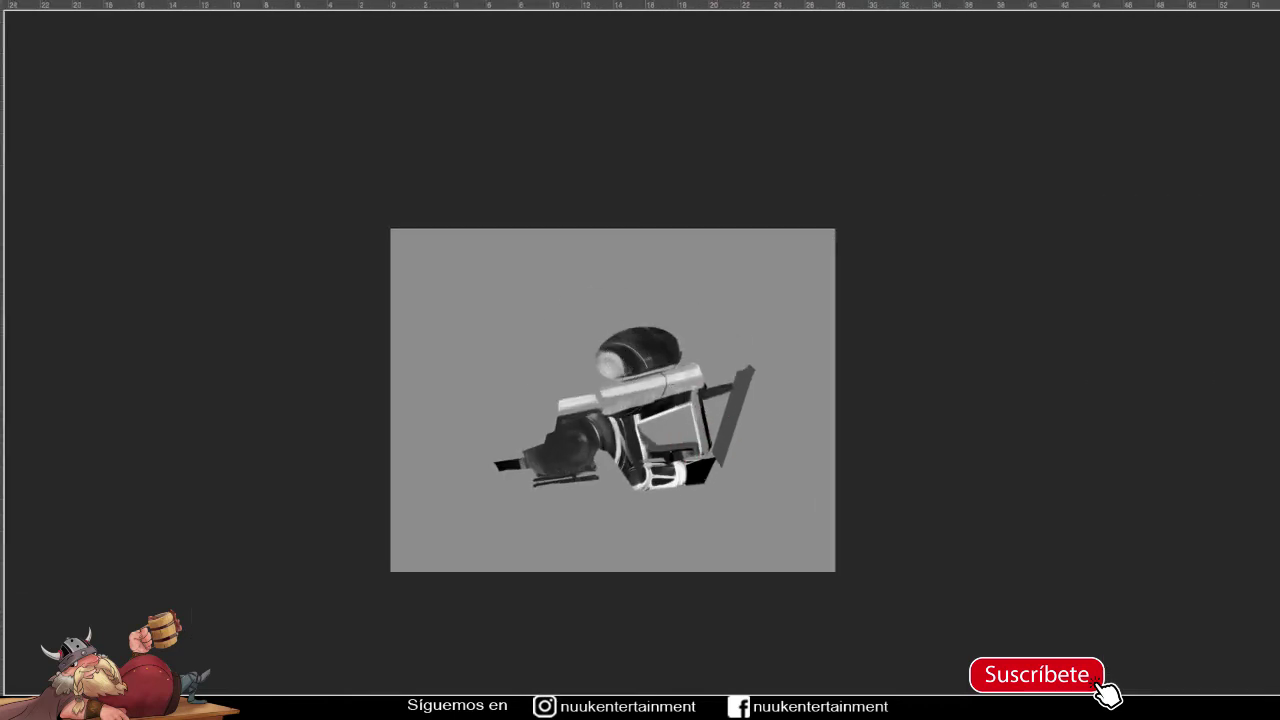
key("Tab")
scroll(857, 438, "up", 1)
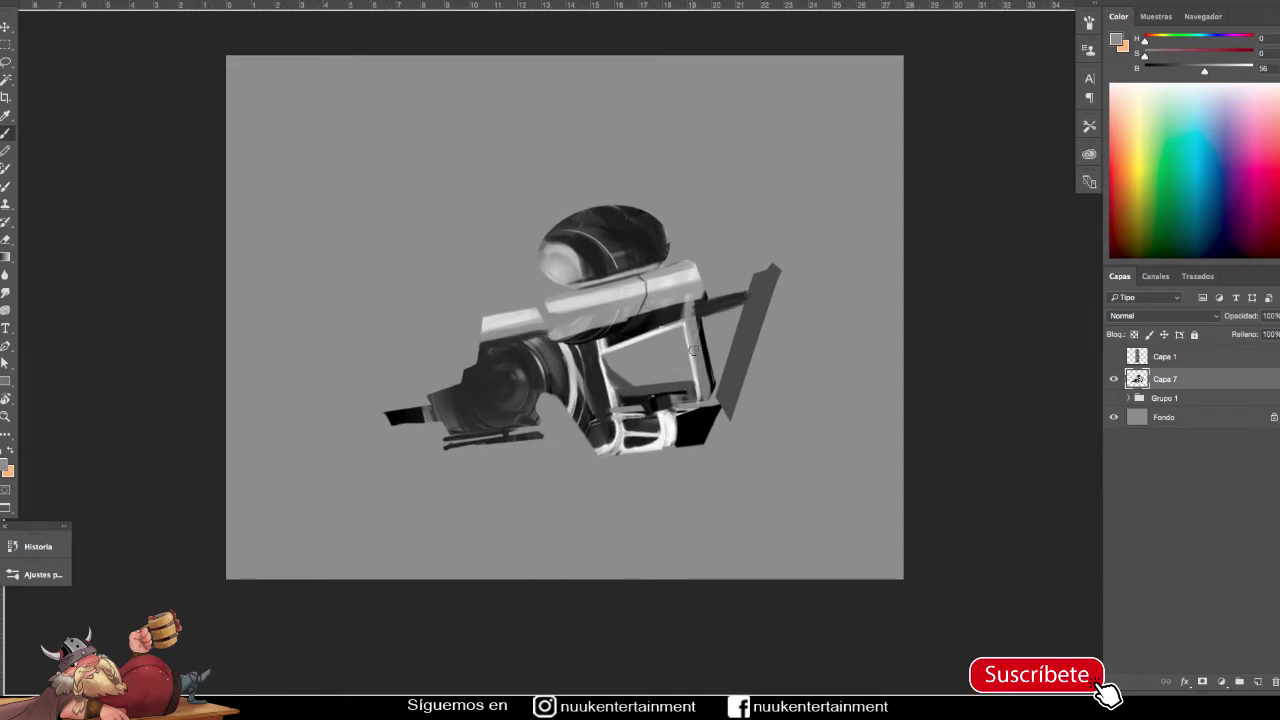
left_click(747, 316, "alt")
left_click_drag(750, 310, 740, 370)
mouse_move(768, 285)
left_mouse_down()
mouse_move(730, 420)
mouse_move(740, 425)
left_mouse_up()
Step: Sample greys from light to near-black and paint over the dome's left highlight
left_click(545, 318, "alt")
scroll(760, 390, "up", 1)
left_click(700, 420, "alt")
scroll(565, 409, "down", 2)
left_click(523, 443, "alt")
left_click(505, 399, "alt")
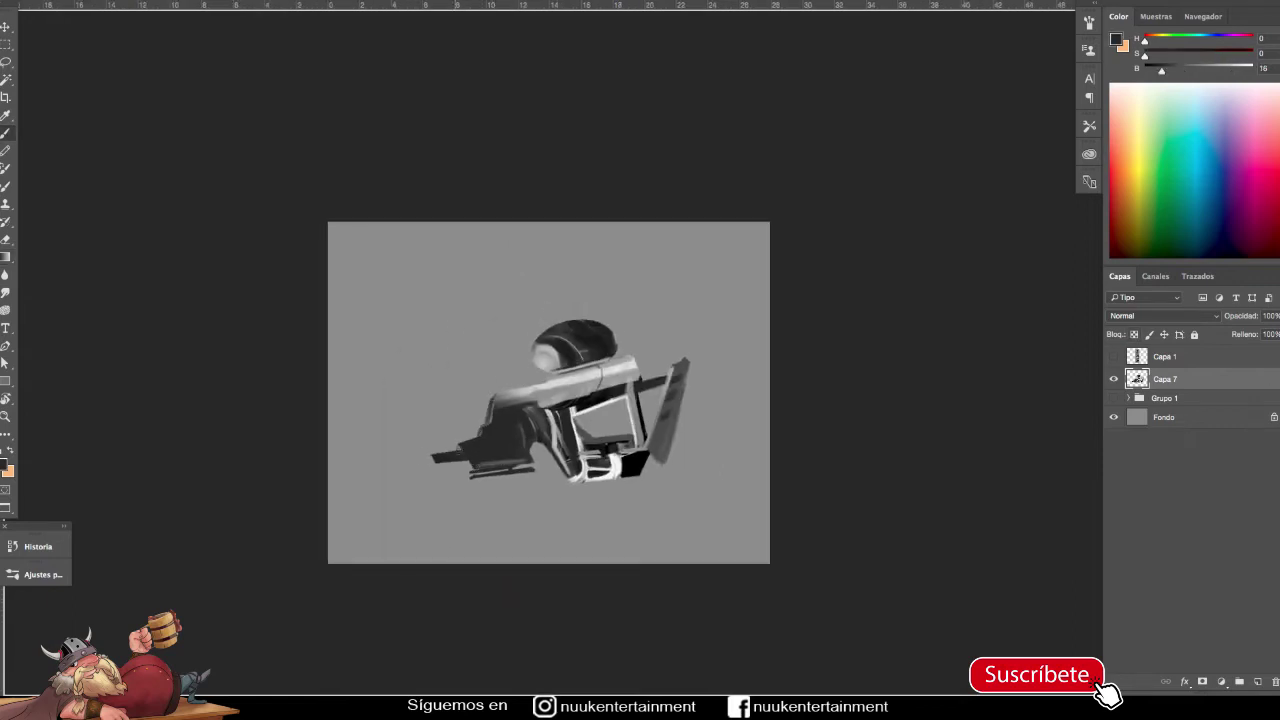
left_click(543, 419, "alt")
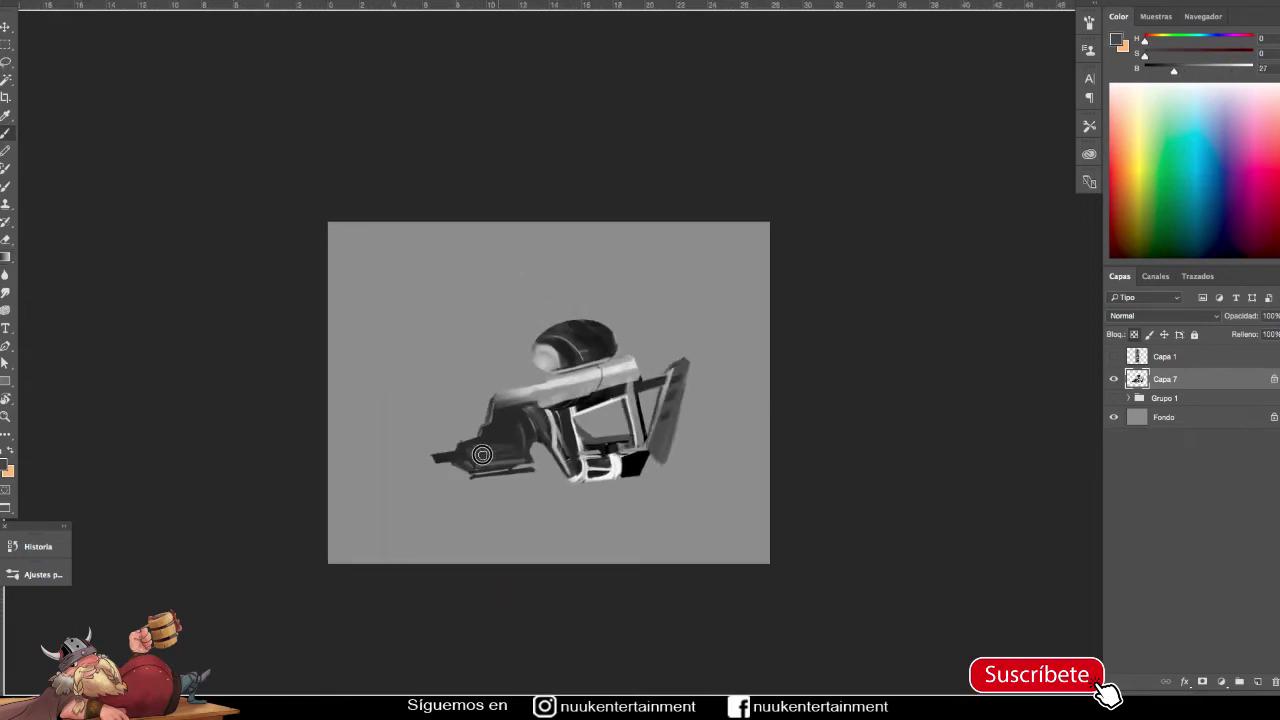
scroll(703, 446, "up", 1)
left_click_drag(497, 293, 505, 363)
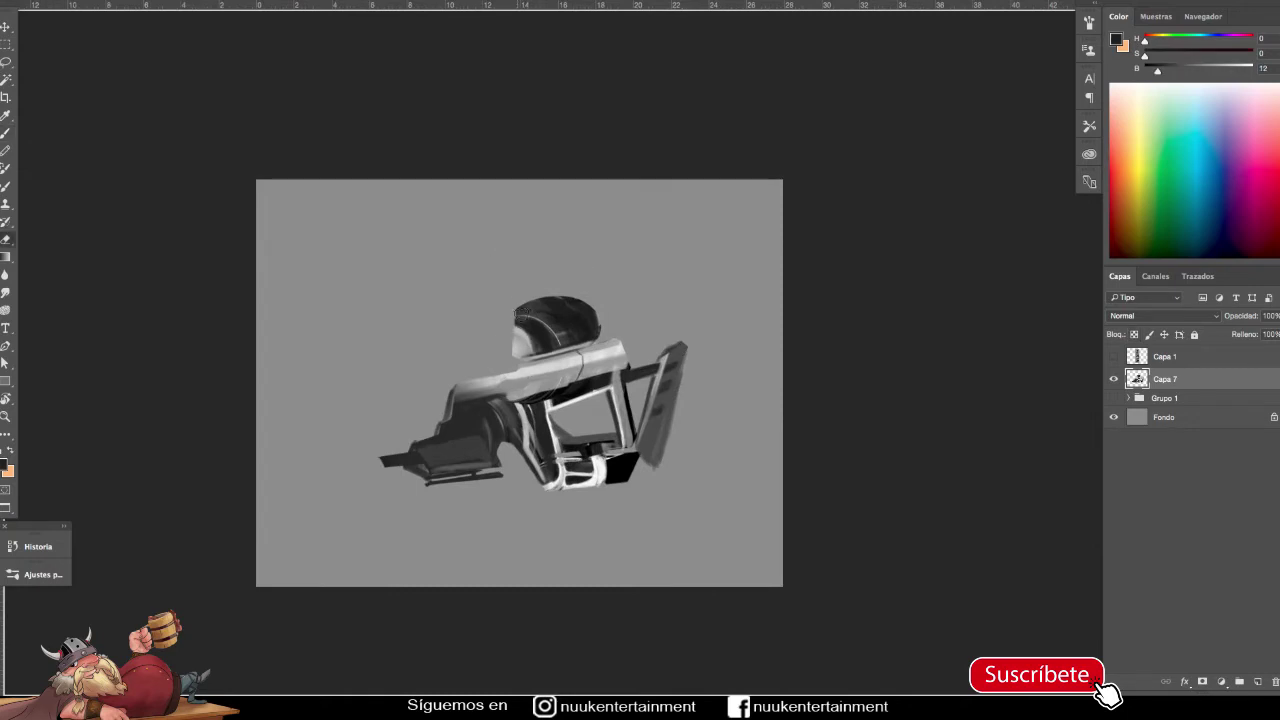
Step: Darken the gun's lower-left section and retouch the lens dome
left_click_drag(452, 460, 500, 480)
left_click_drag(540, 322, 590, 330)
left_click_drag(420, 455, 470, 460)
left_click_drag(674, 358, 659, 409)
Step: Add darker strokes on the rear fin and tilt the whole gun slightly
left_click(651, 362, "alt")
mouse_move(662, 358)
left_mouse_down()
mouse_move(652, 426)
mouse_move(695, 480)
left_mouse_up()
key("ctrl+t")
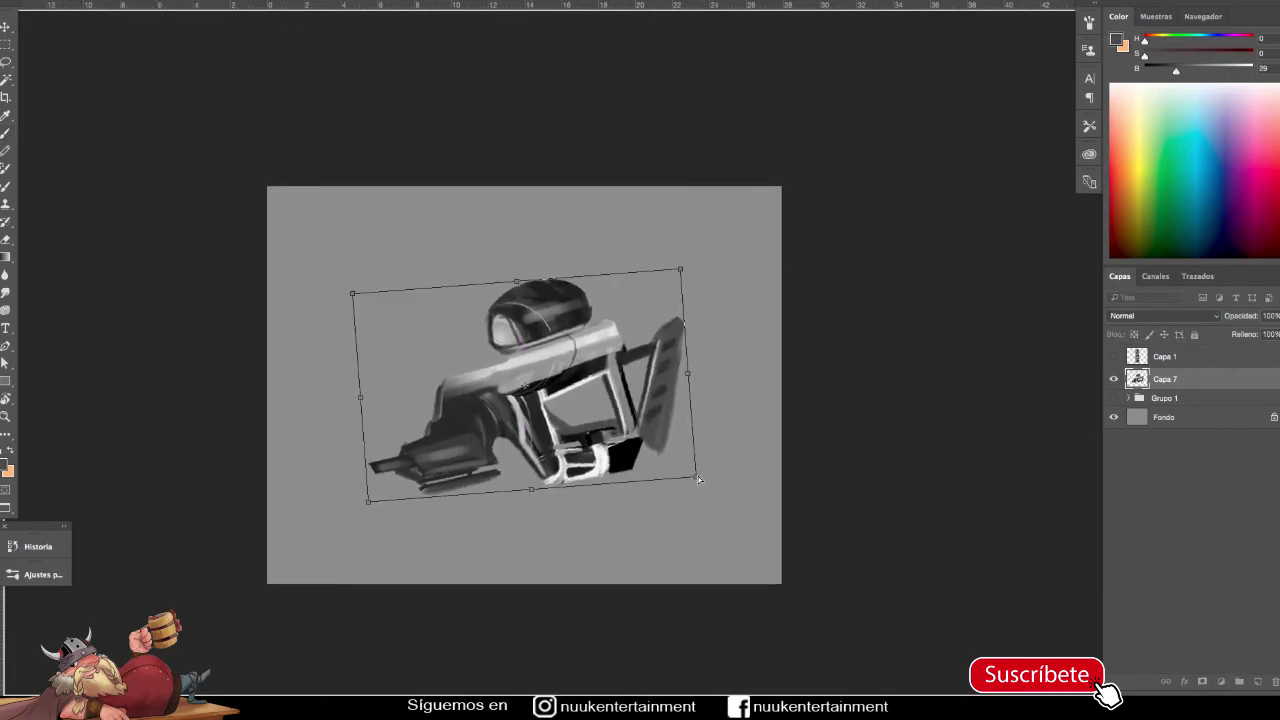
key("Return")
Step: Save the file as Weapon.psd
key("ctrl+s")
type("Weapon.psd")
left_click(1139, 680)
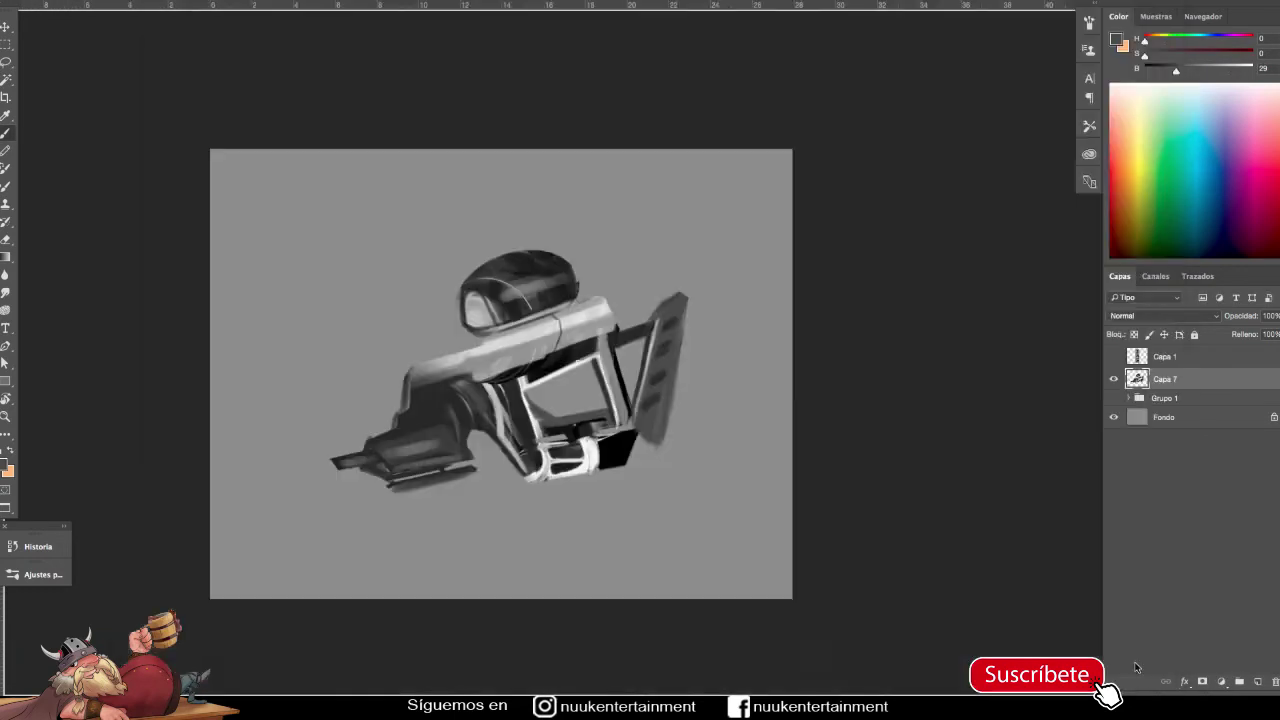
Step: Paint grey shading over the left nozzle
left_click(480, 348, "alt")
left_click(511, 415, "alt")
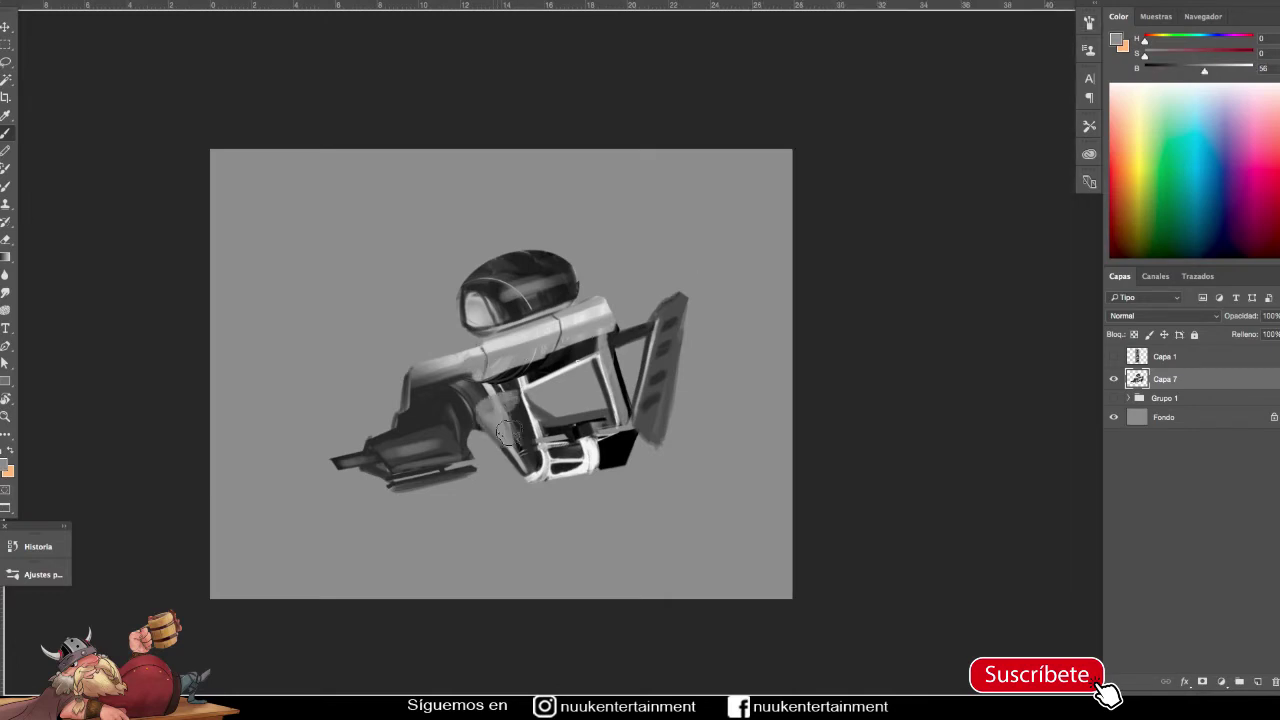
mouse_move(330, 462)
left_mouse_down()
mouse_move(432, 404)
mouse_move(428, 427)
mouse_move(406, 377)
mouse_move(462, 366)
left_mouse_up()
left_click(420, 412, "alt")
left_click(427, 427, "alt")
left_click(431, 395, "alt")
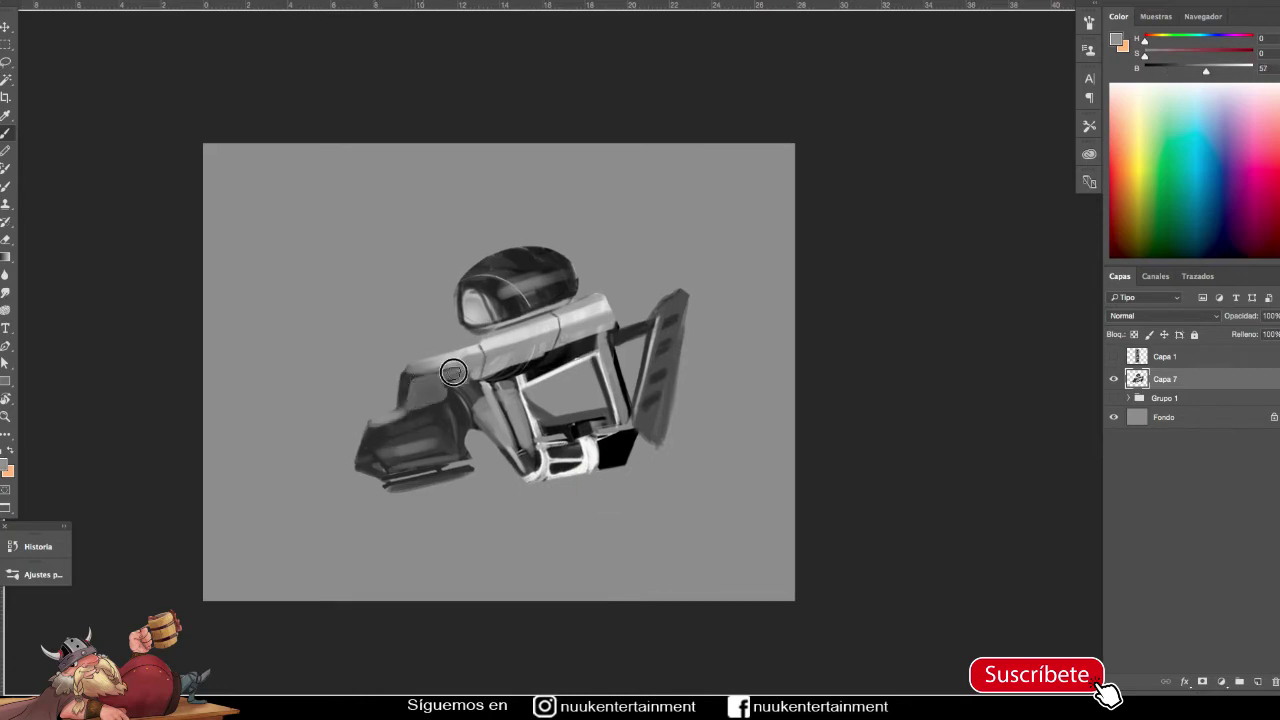
scroll(640, 431, "down", 1)
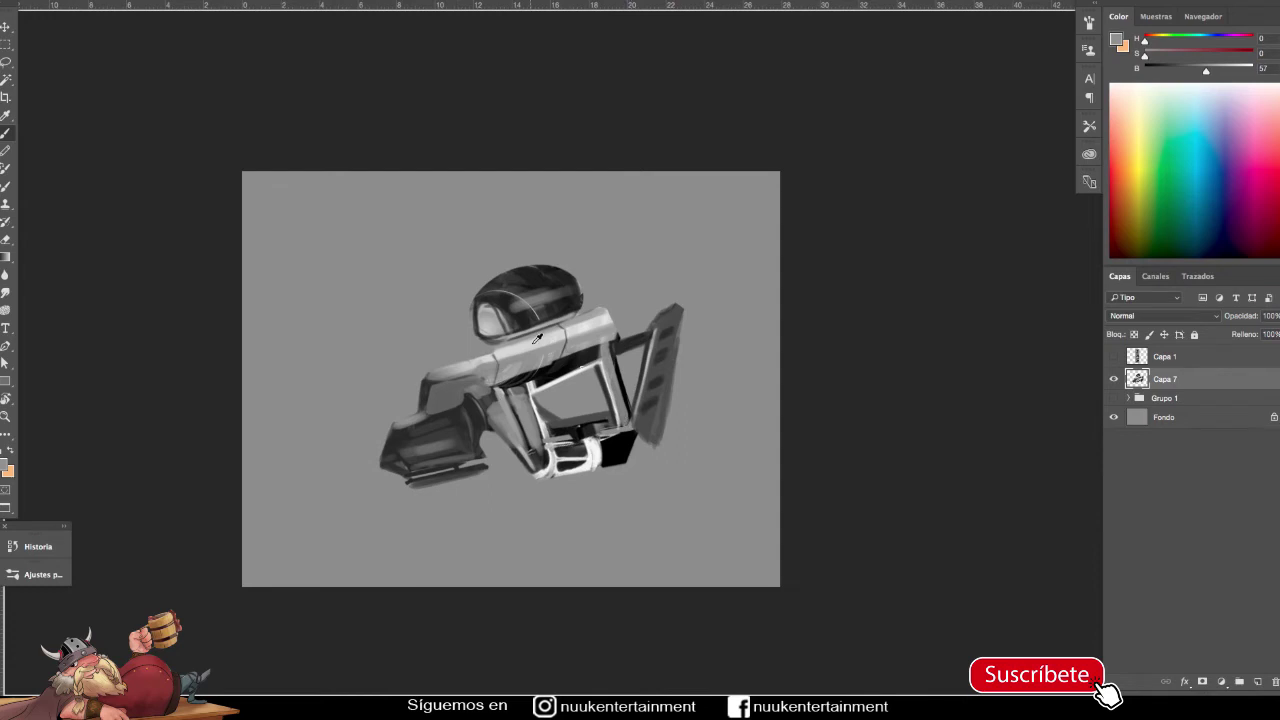
Step: Sample darker greys and briefly show the original silhouettes for reference
left_click(537, 340, "alt")
scroll(516, 470, "down", 1)
scroll(640, 430, "up", 1)
left_click(388, 425, "alt")
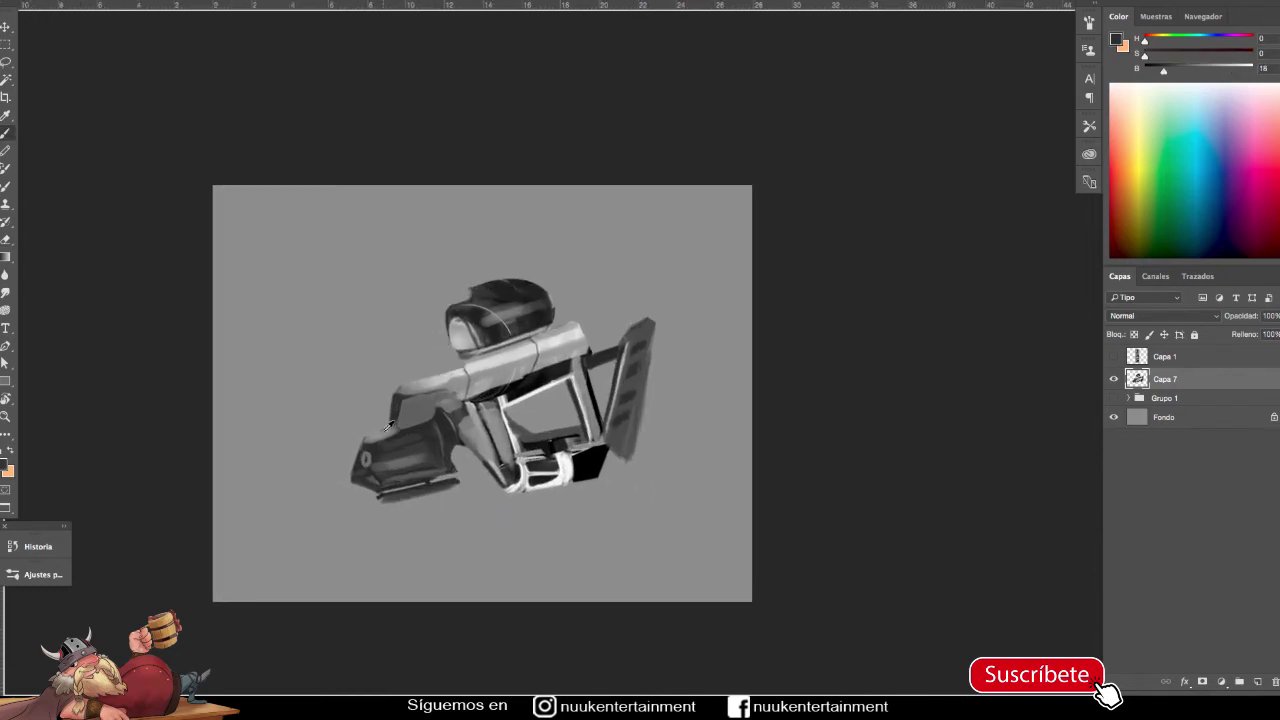
scroll(506, 440, "down", 1)
left_click(1114, 398)
left_click(1114, 398)
scroll(519, 506, "up", 1)
Step: Paint light highlights on the gun body and a dark stroke near its bottom
left_click(600, 335, "alt")
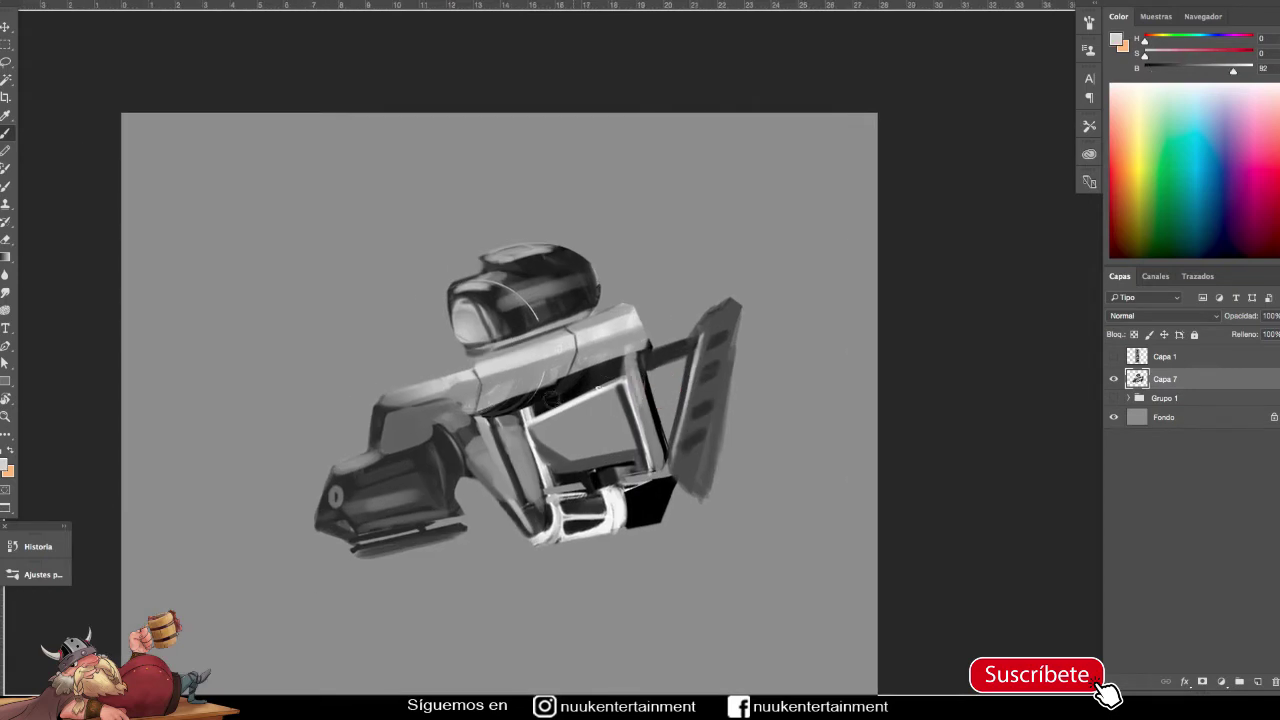
left_click_drag(510, 400, 610, 375)
left_click(540, 390, "alt")
scroll(461, 420, "down", 1)
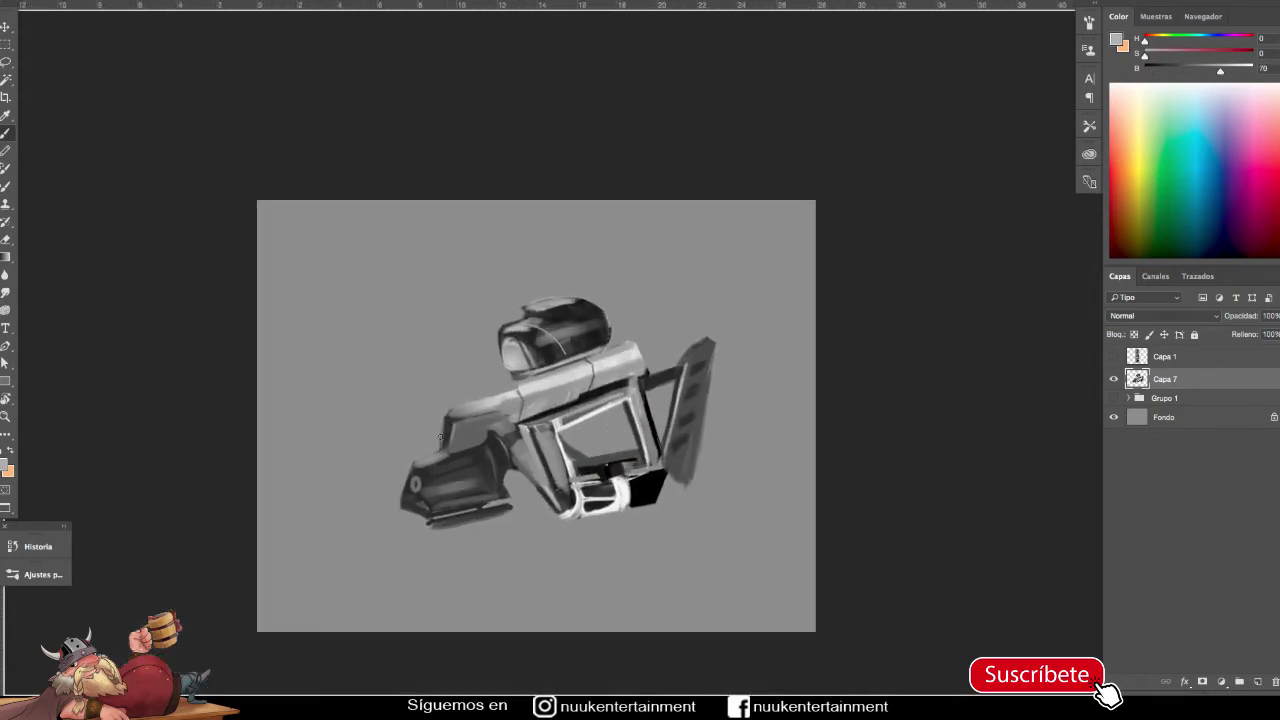
scroll(440, 437, "up", 1)
left_click(665, 433, "alt")
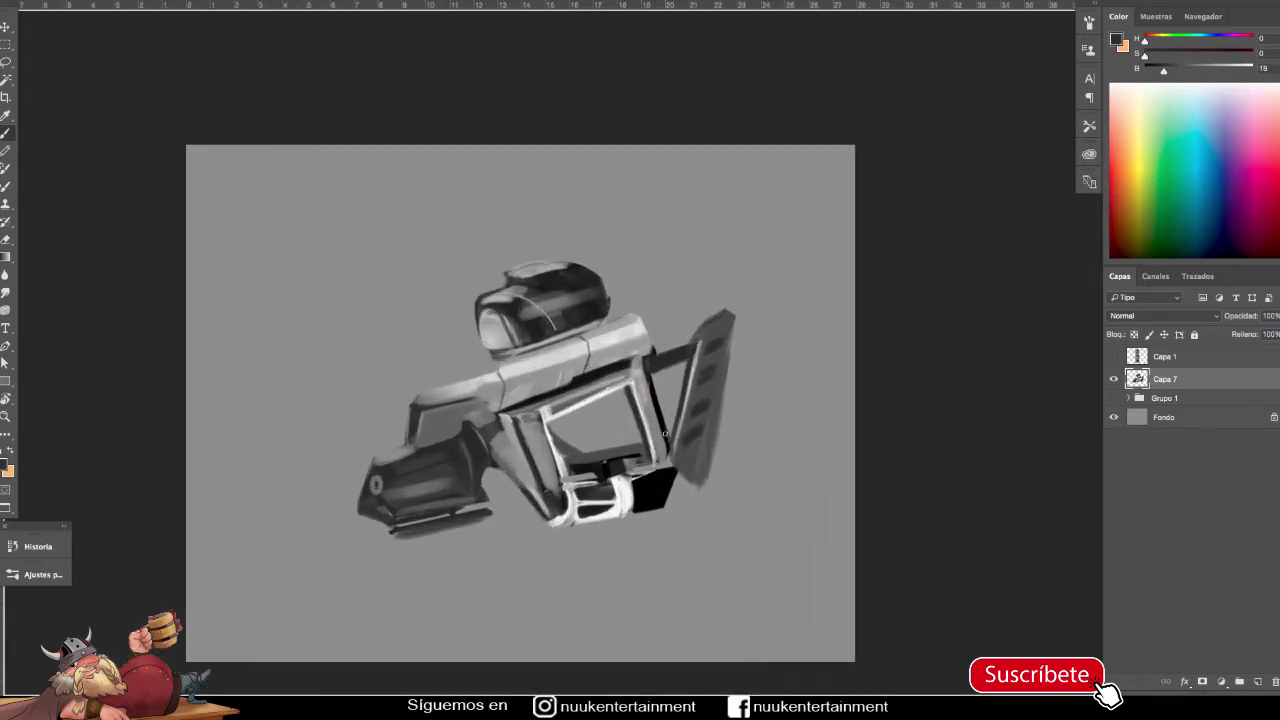
left_click_drag(678, 488, 686, 449)
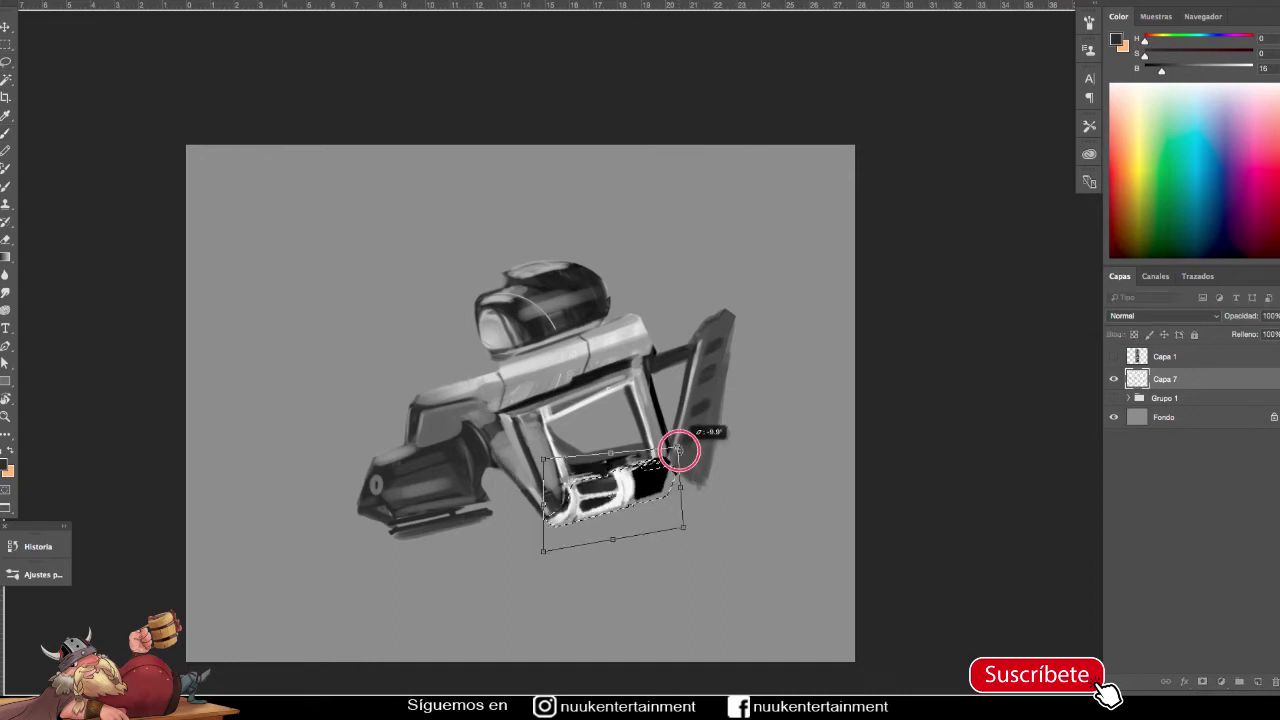
Step: Paint lighter shading strokes on the gun barrel using Alt-sampled grey tones
scroll(749, 509, "down", 1)
left_click(515, 481, "alt")
scroll(544, 412, "down", 1)
scroll(540, 400, "up", 2)
scroll(732, 365, "up", 2)
left_click(732, 365, "alt")
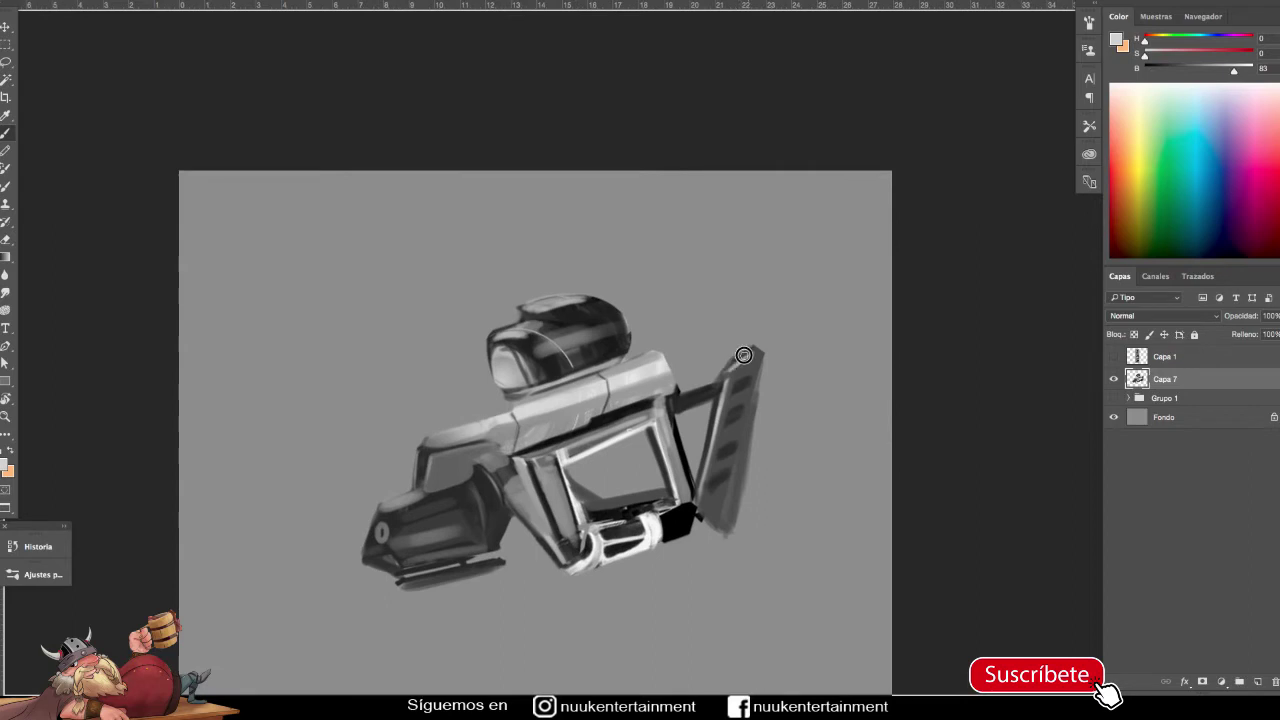
left_click(627, 367, "alt")
scroll(726, 480, "down", 1)
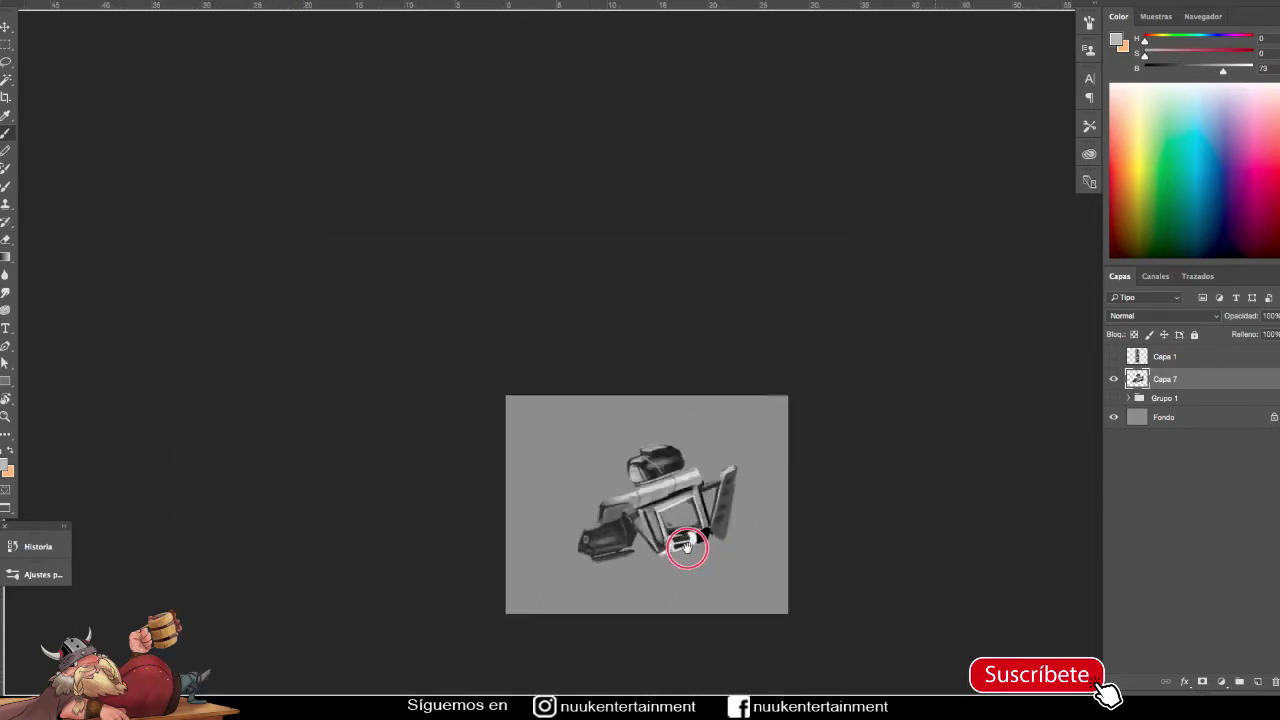
scroll(680, 534, "down", 1)
left_click(680, 534, "alt")
scroll(452, 523, "up", 1)
left_click_drag(452, 523, 520, 540)
left_click_drag(693, 567, 703, 573)
Step: Sample near-black and dark grey tones from the gun's underside for shading
scroll(703, 573, "up", 1)
left_click(531, 567, "alt")
scroll(665, 582, "up", 1)
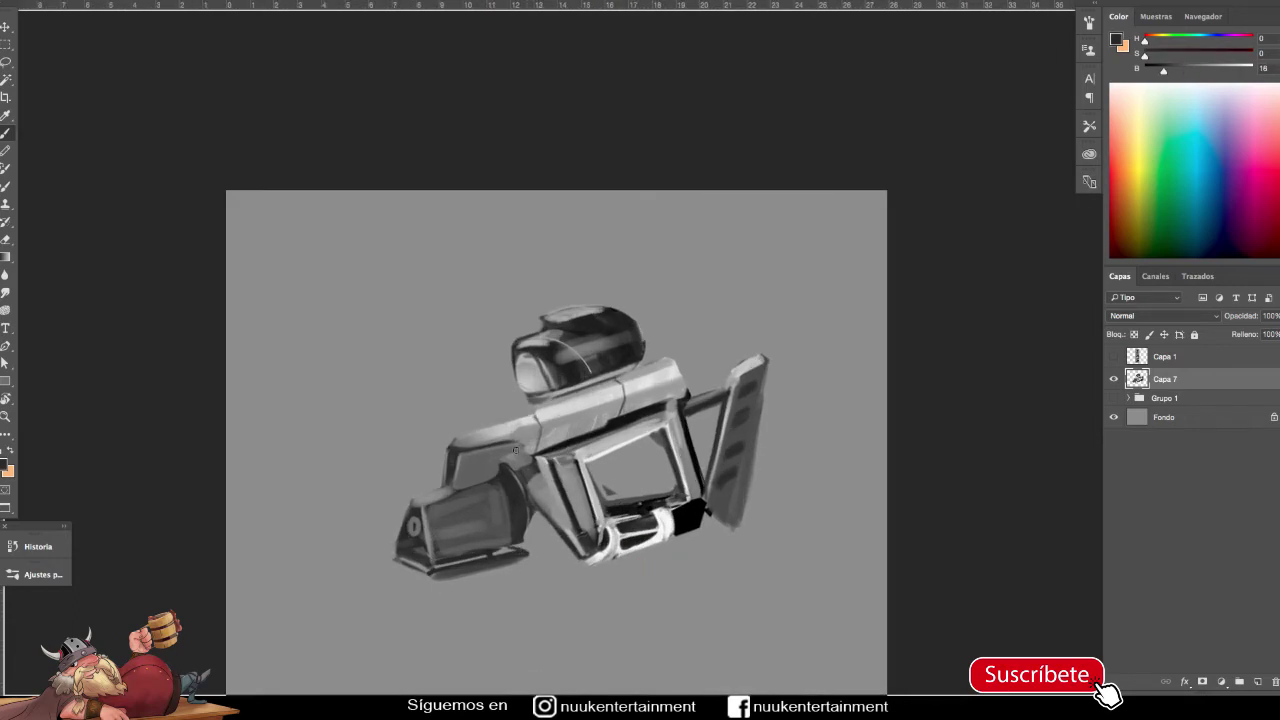
scroll(657, 327, "down", 1)
scroll(760, 471, "down", 1)
left_click(730, 545, "alt")
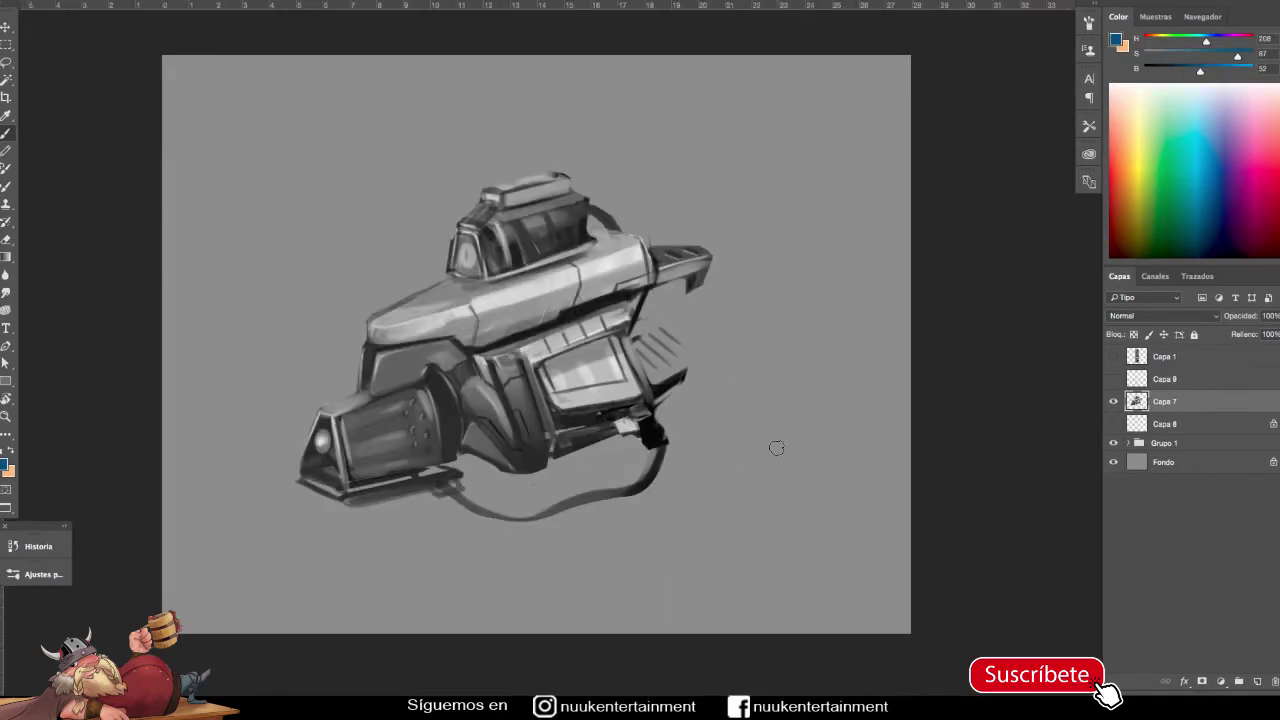
Step: Fill the Fondo background layer with a slightly darker neutral grey
left_click(1141, 461)
left_click(857, 400, "alt")
key("alt+BackSpace")
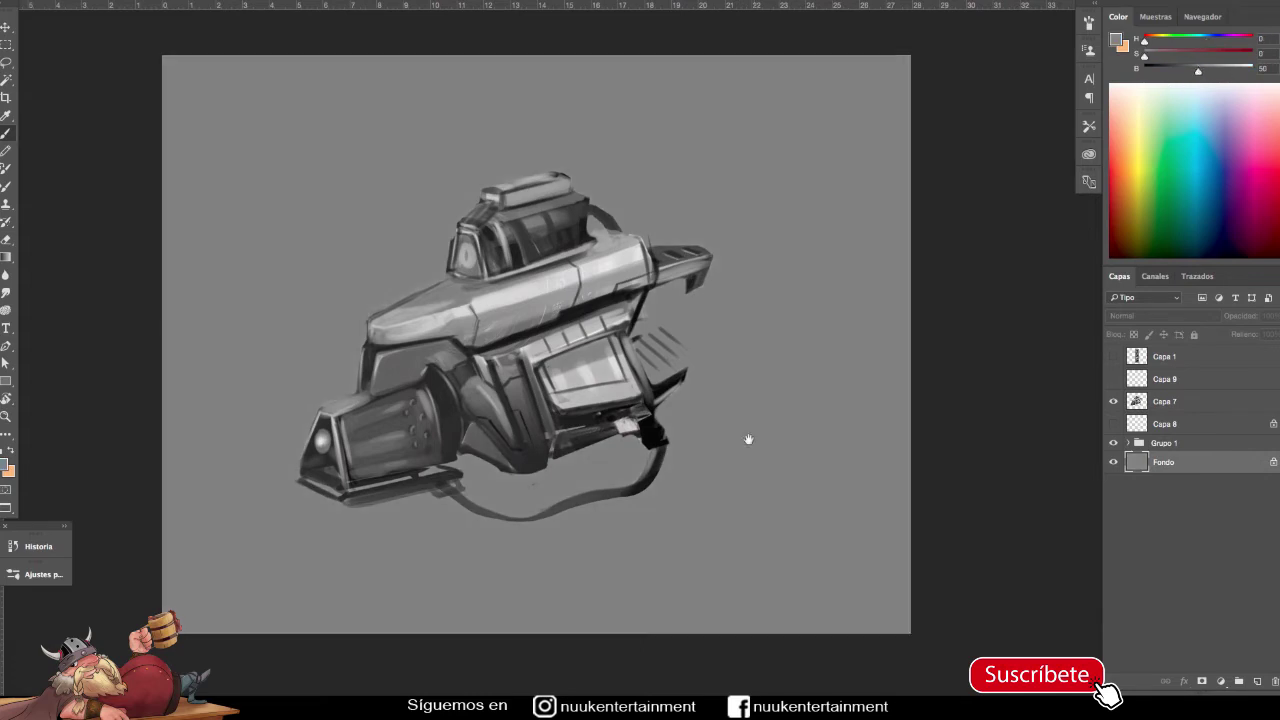
left_click(750, 480, "alt")
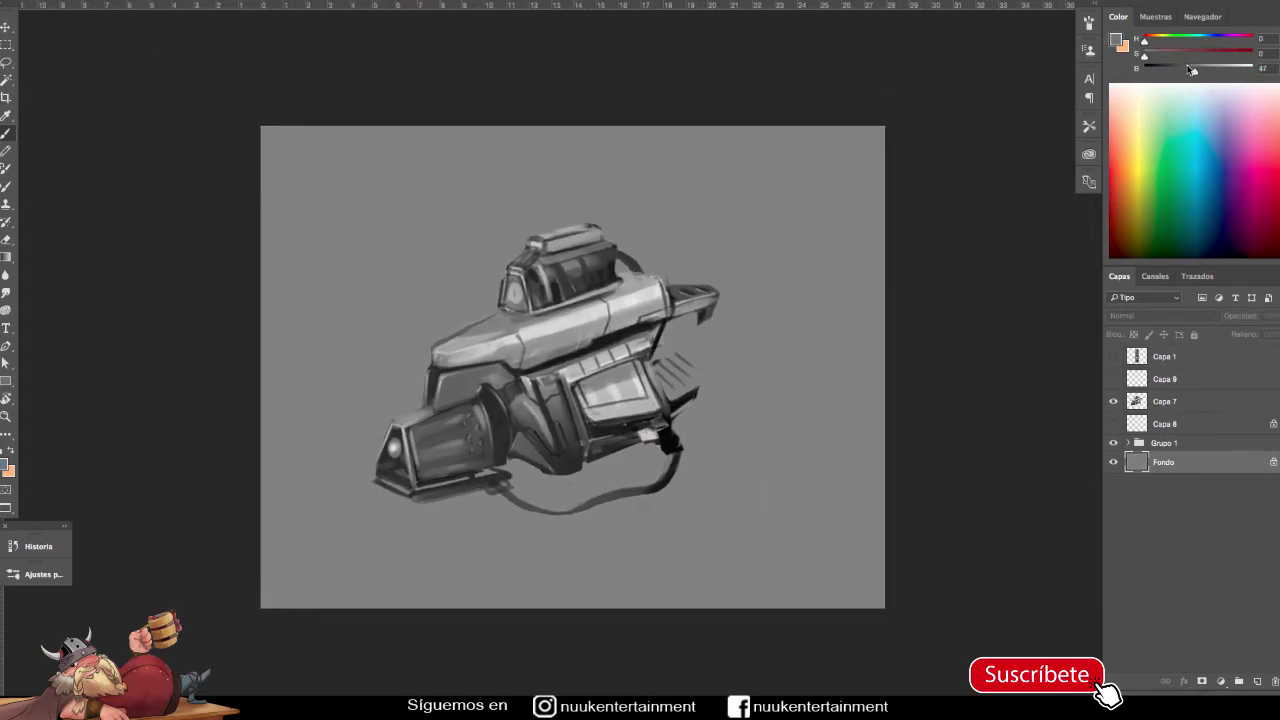
Step: Shift the Capa 7 gun slightly left and begin lassoing a spiky fin shape
left_click(1136, 401)
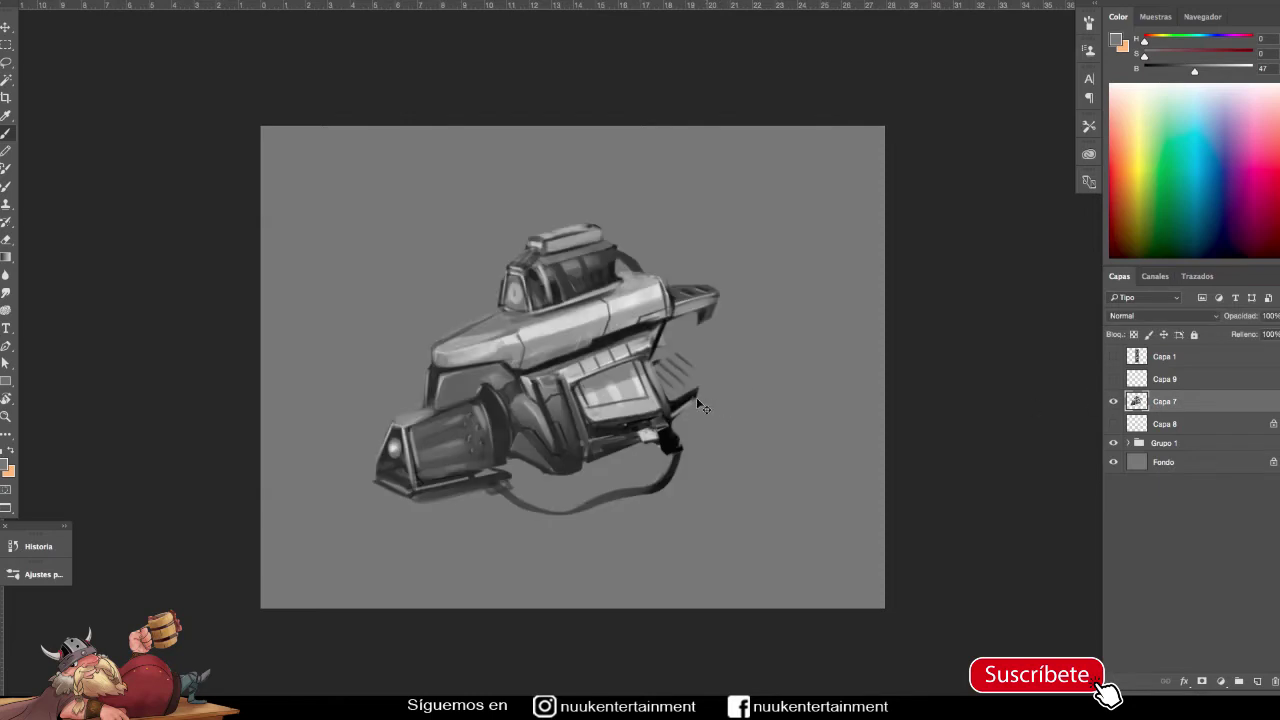
left_click_drag(697, 398, 675, 396)
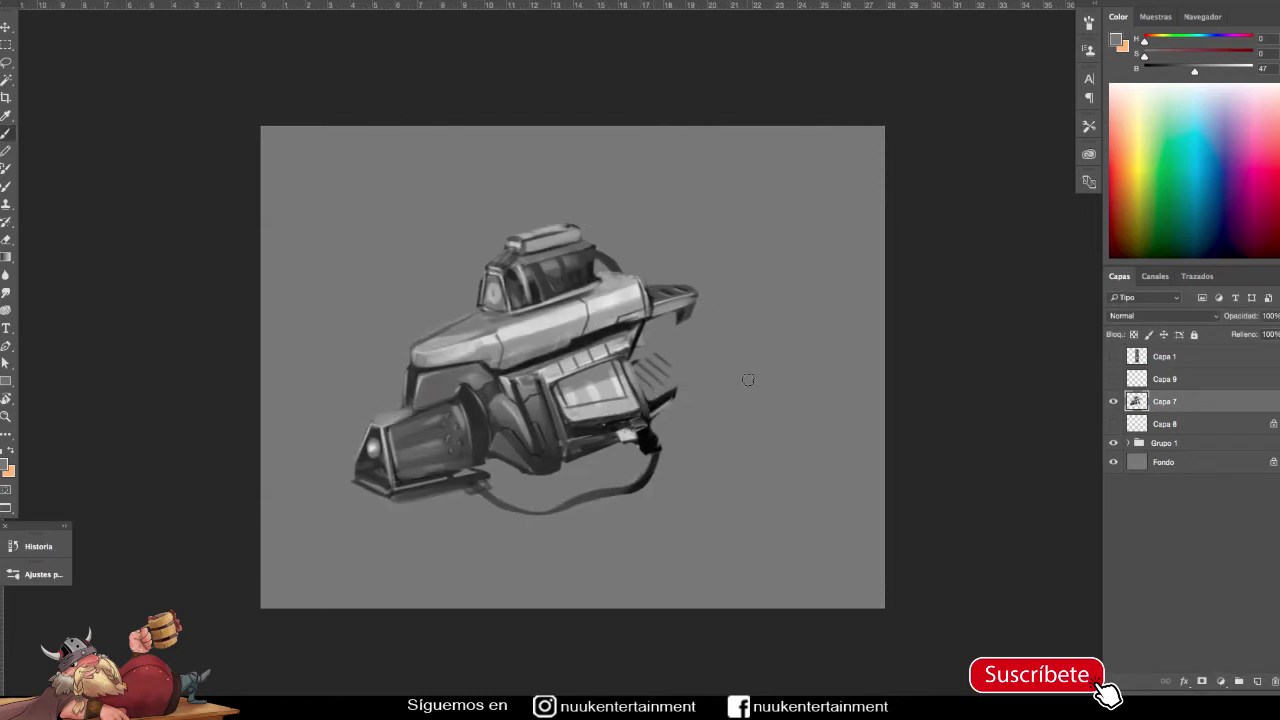
key("l")
left_click_drag(648, 365, 632, 357)
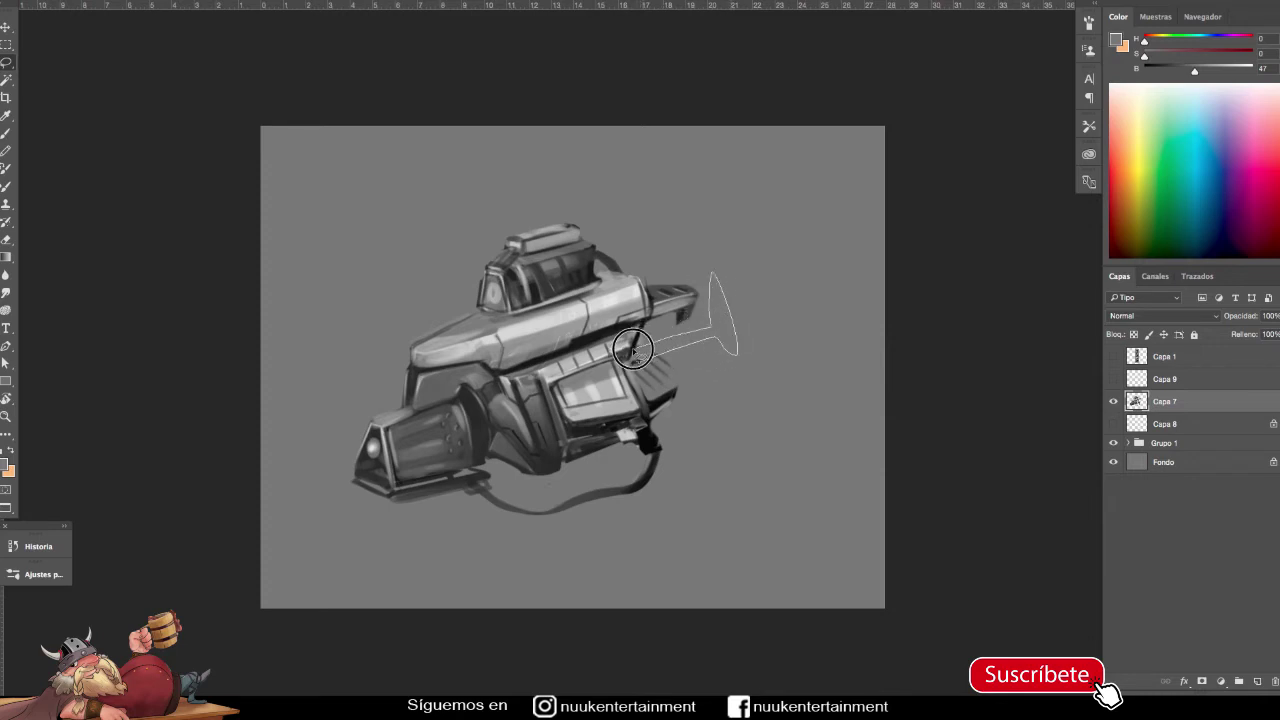
Step: Fill the fin selection with near-black grey on a new layer, Capa 10
left_click(1178, 425)
left_click(1256, 682)
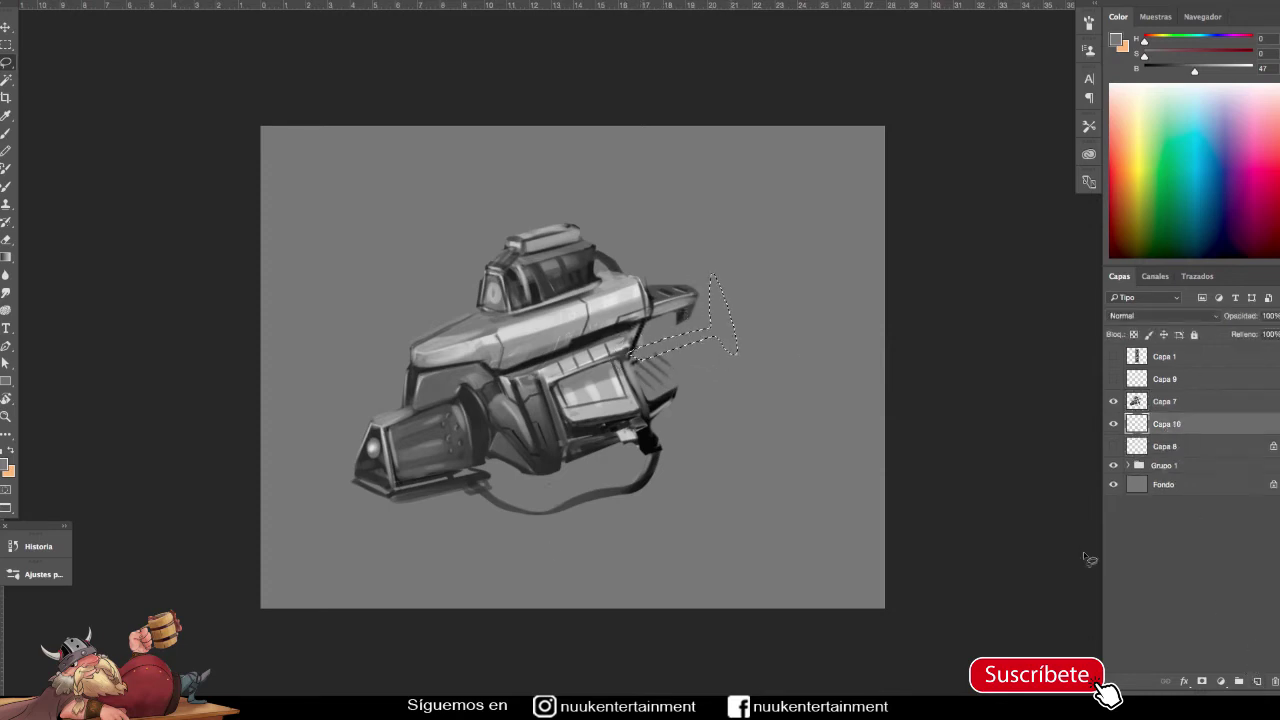
left_click(207, 518, "alt")
key("alt+BackSpace")
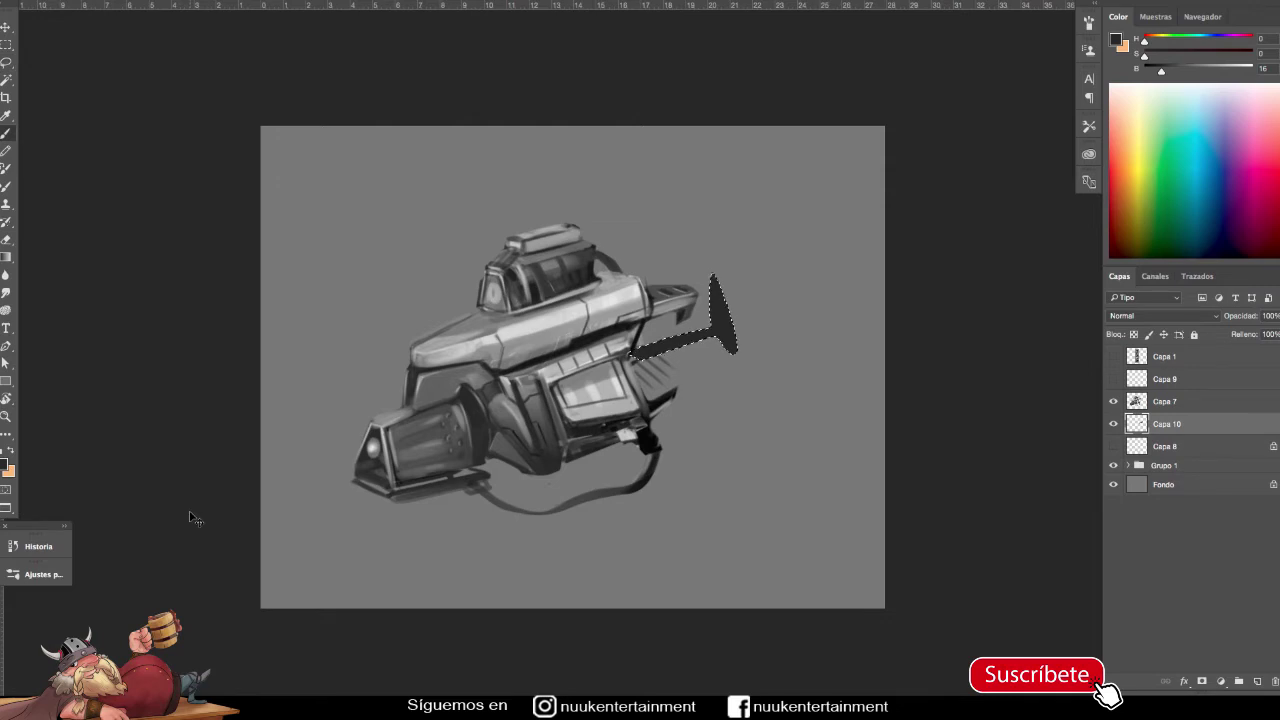
Step: With a smaller brush, paint dark strokes along the fin's arm and a lighter tip
left_click_drag(757, 450, 745, 449)
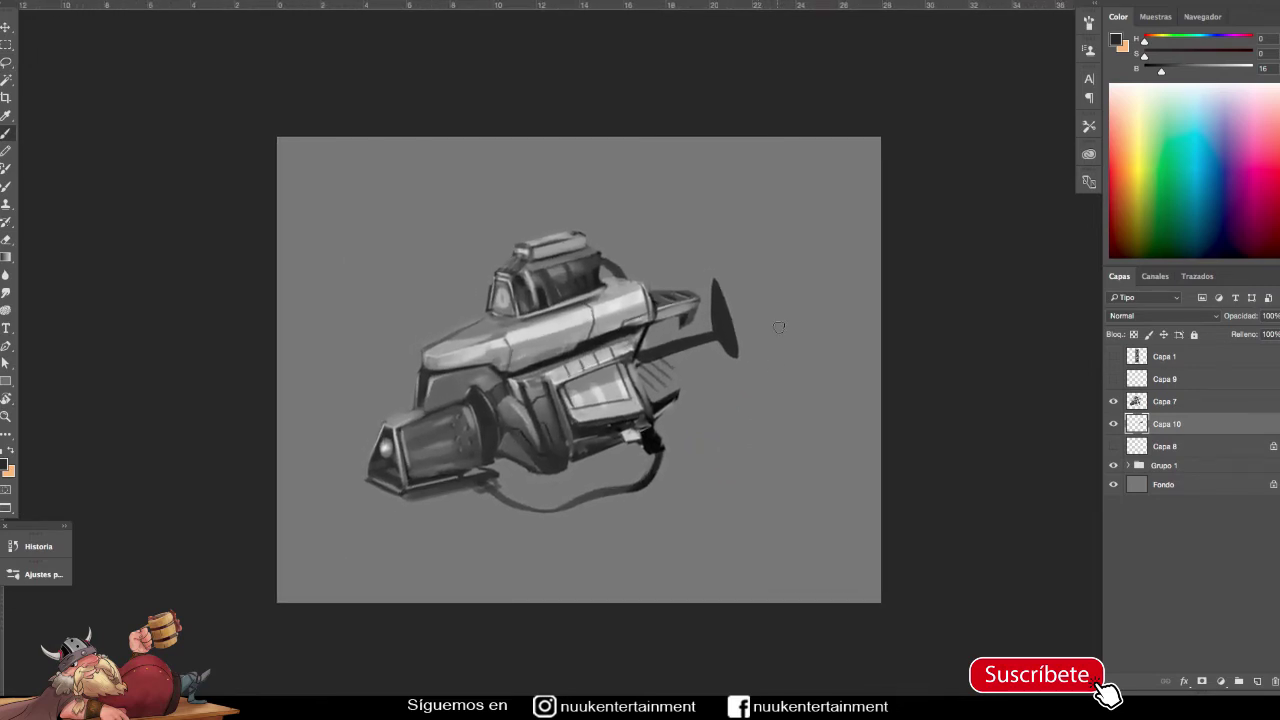
key("bracketleft")
key("bracketleft")
key("b")
mouse_move(655, 359)
left_mouse_down()
mouse_move(705, 343)
mouse_move(612, 363)
left_mouse_up()
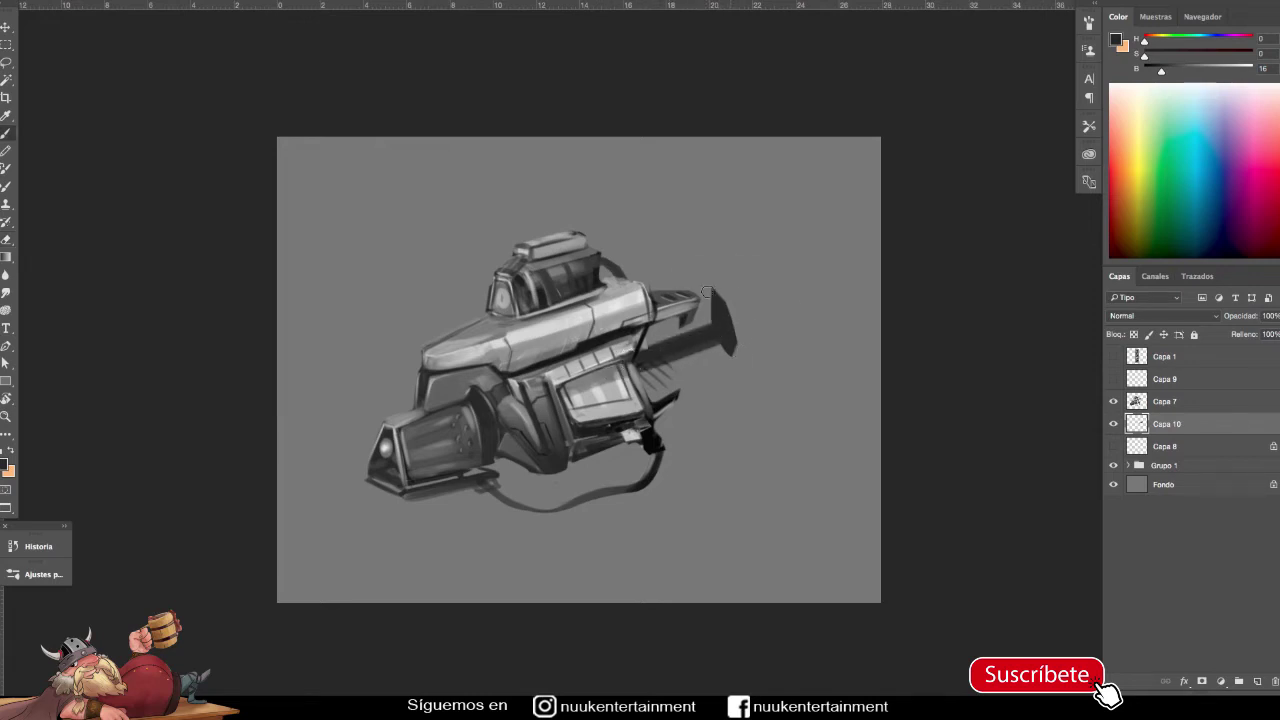
left_click(677, 305, "alt")
left_click_drag(655, 300, 695, 312)
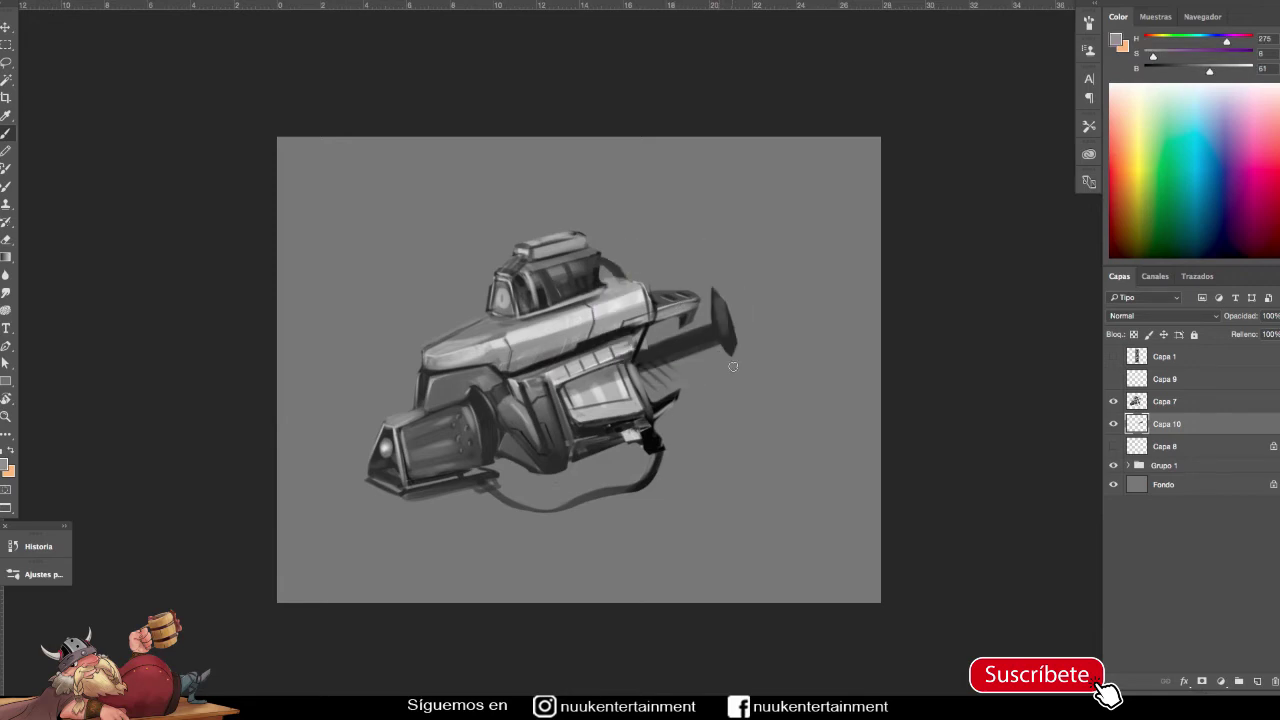
Step: Lighten the tip of the fin's dark arm and zoom in on the fin tip
left_click(716, 303, "alt")
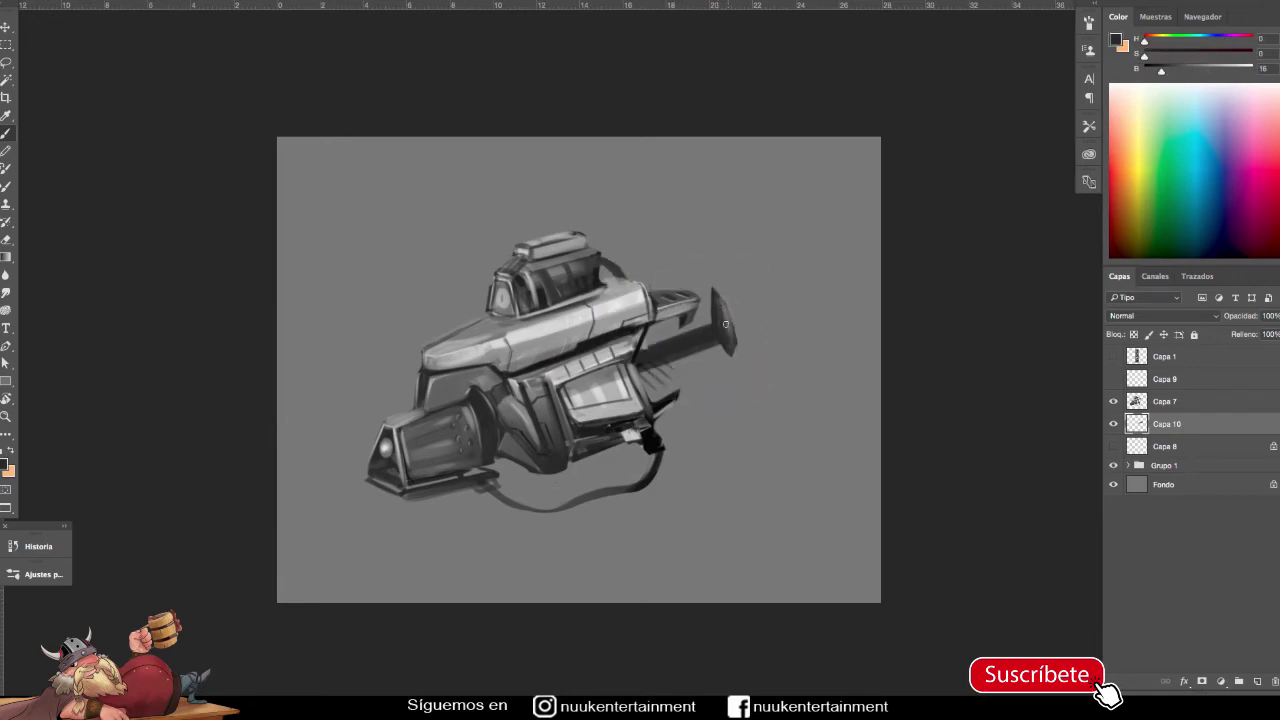
left_click(708, 329, "alt")
left_click_drag(717, 352, 743, 381)
scroll(742, 345, "down", 3)
scroll(715, 390, "up", 3)
left_click(709, 297)
left_click_drag(617, 290, 590, 298)
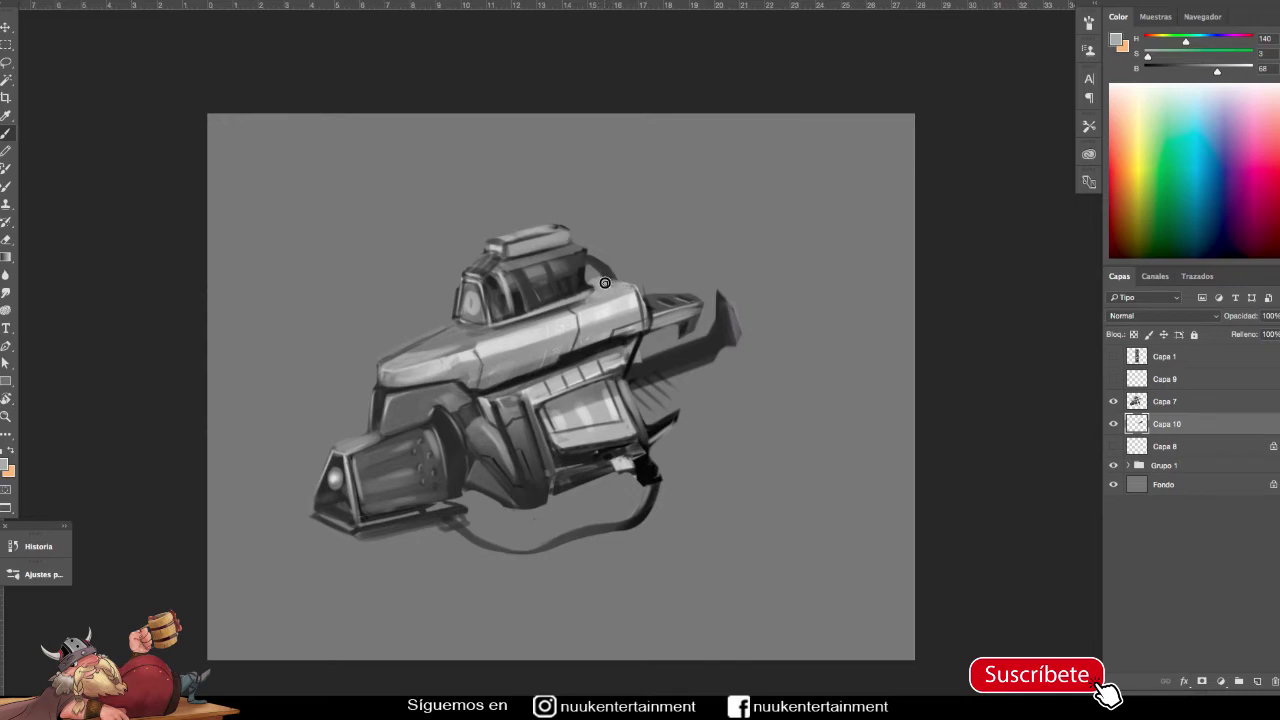
Step: Sample barrel tones on Capa 7 and pick a near-black purple colour
left_click(1152, 403)
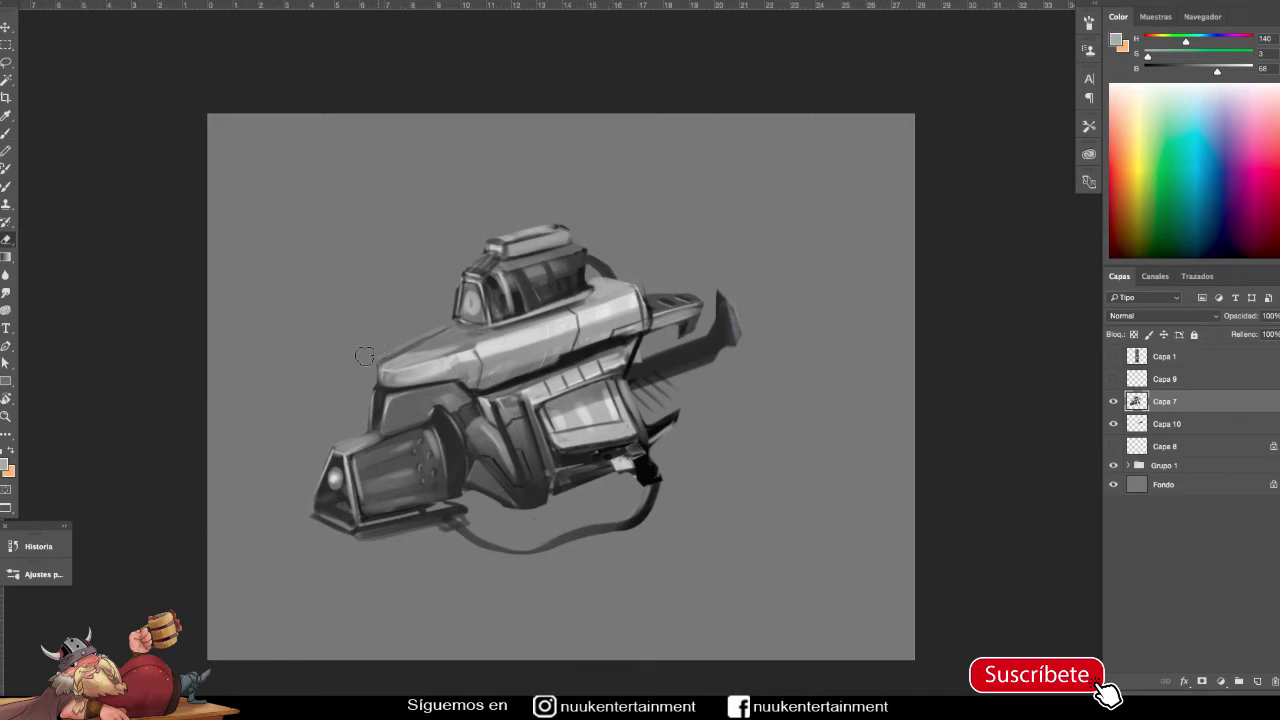
left_click(745, 437, "alt")
key("b")
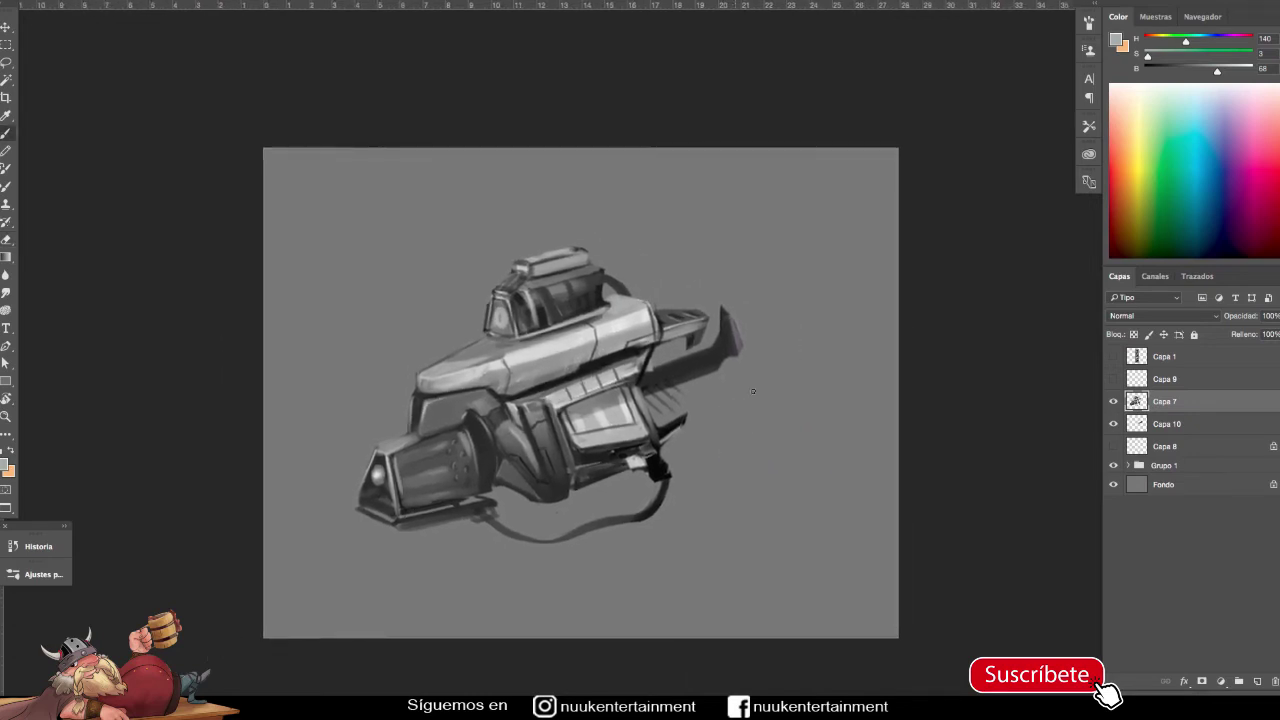
scroll(755, 414, "up", 1)
left_click(691, 357, "alt")
left_click(652, 379, "alt")
left_click(685, 377, "alt")
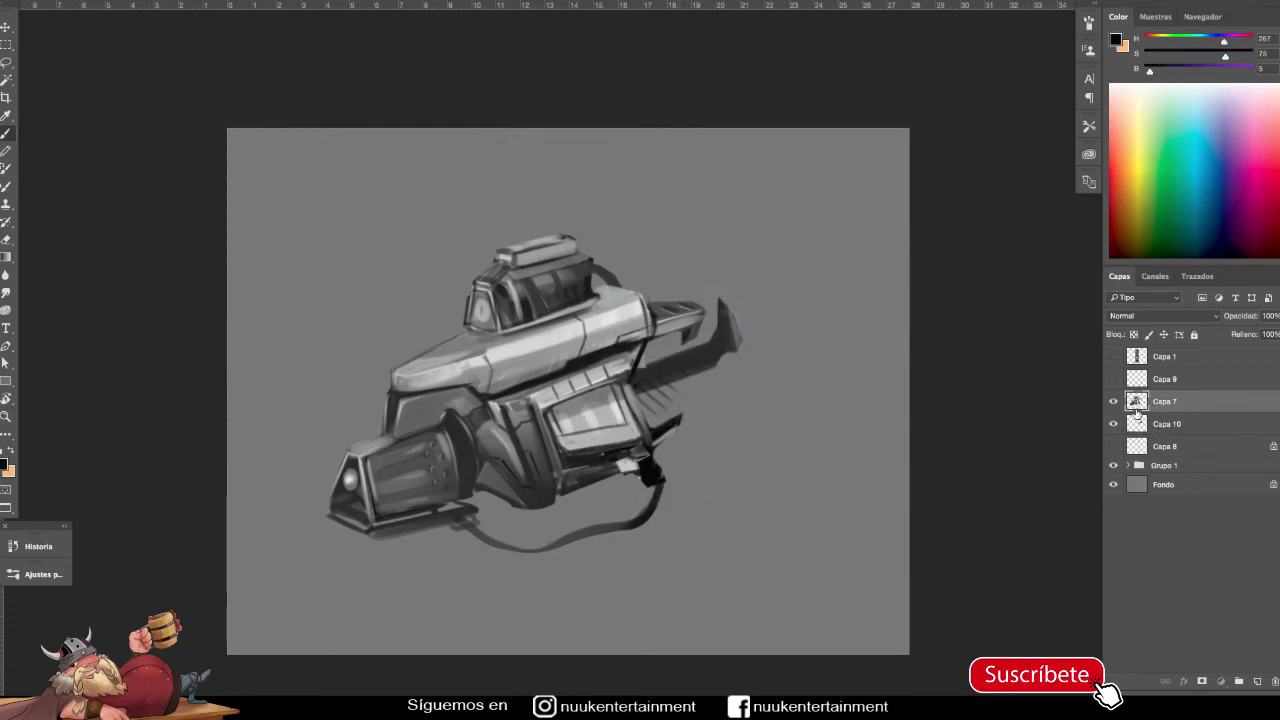
Step: Fill the fin on Capa 10 with dark purple and merge it into Capa 7
left_click(1166, 424)
left_click(1133, 334)
key("alt+BackSpace")
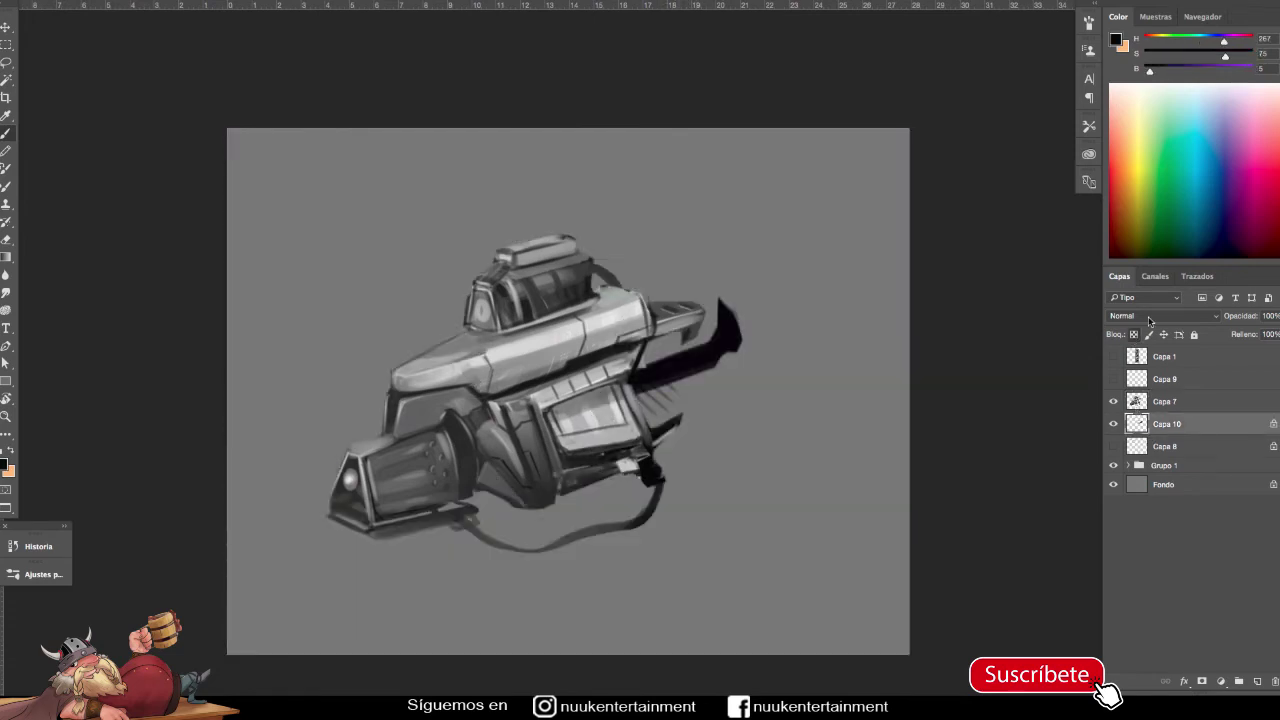
left_click(1133, 334)
key("ctrl+e")
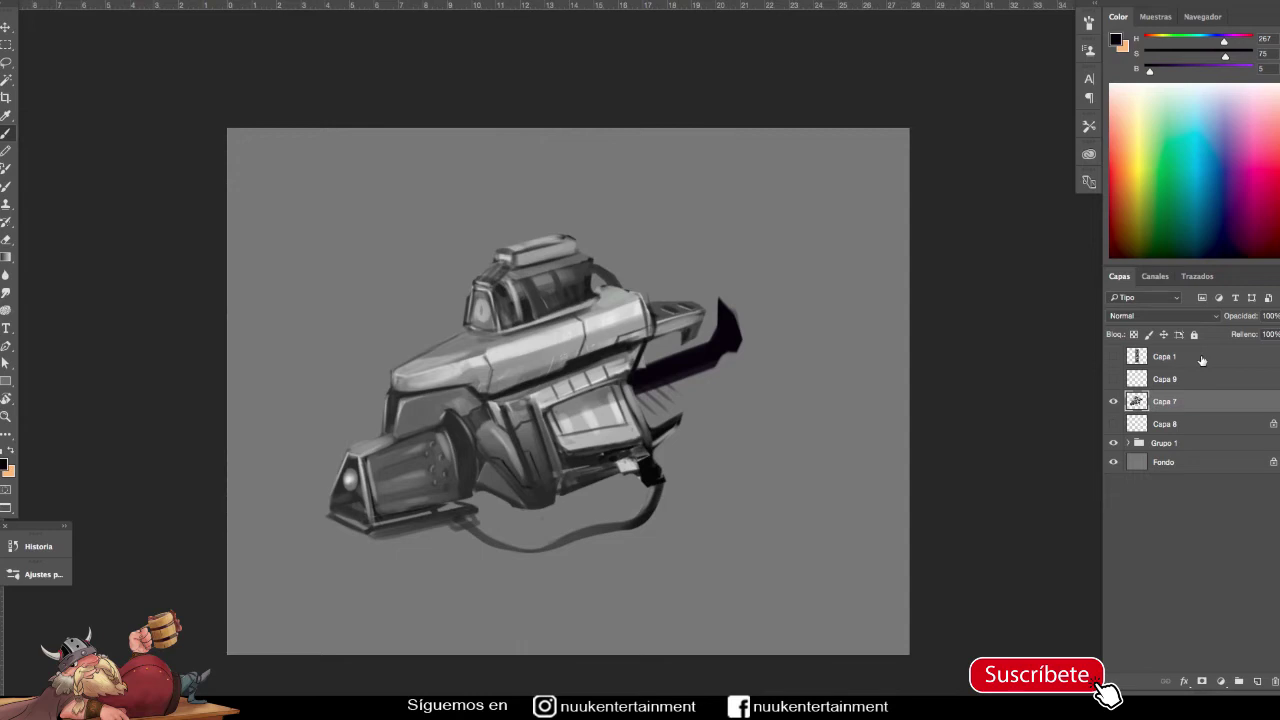
left_click(674, 424, "alt")
Step: With Capa 7's transparency locked, lighten the purple fin's edge and tip and darken its lower part
left_click(678, 318, "alt")
key("slash")
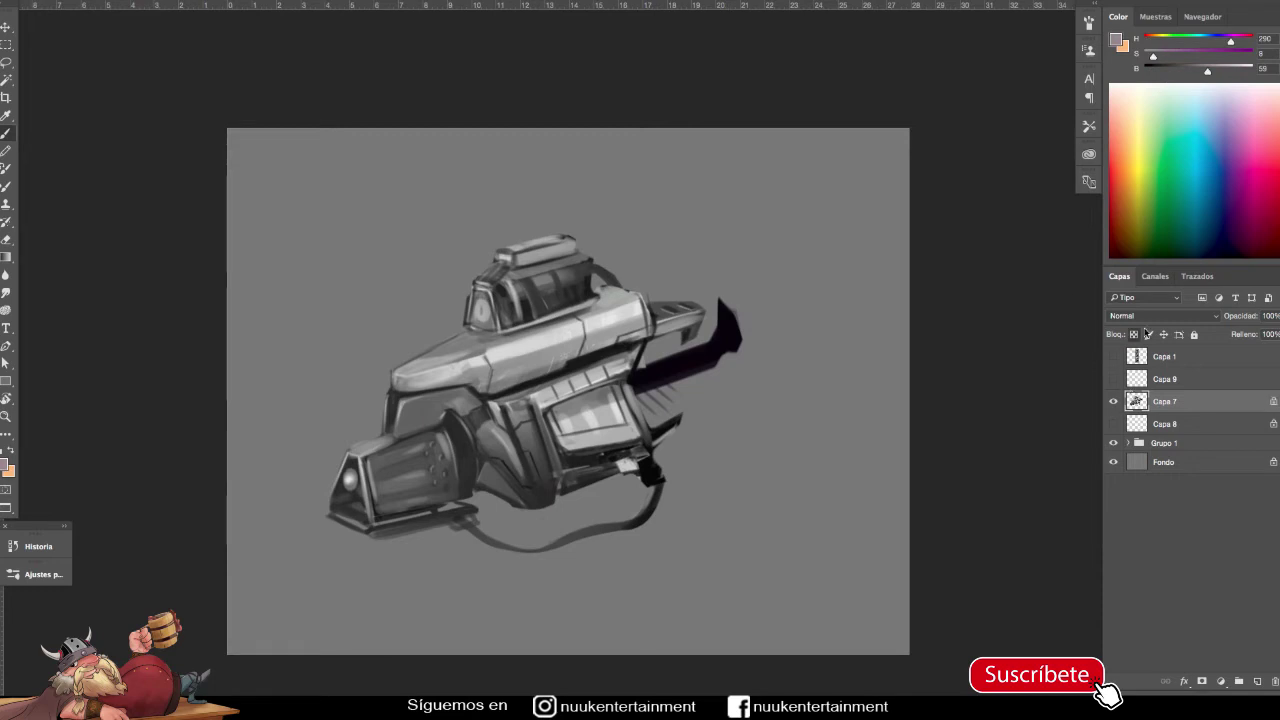
mouse_move(722, 302)
left_mouse_down()
mouse_move(728, 345)
mouse_move(743, 318)
mouse_move(712, 362)
mouse_move(737, 349)
mouse_move(688, 386)
left_mouse_up()
left_click(739, 312, "alt")
left_click(658, 385, "alt")
left_click_drag(745, 340, 718, 358)
key("slash")
Step: Repaint the purple stripe on the gun in a lighter tone
key("e")
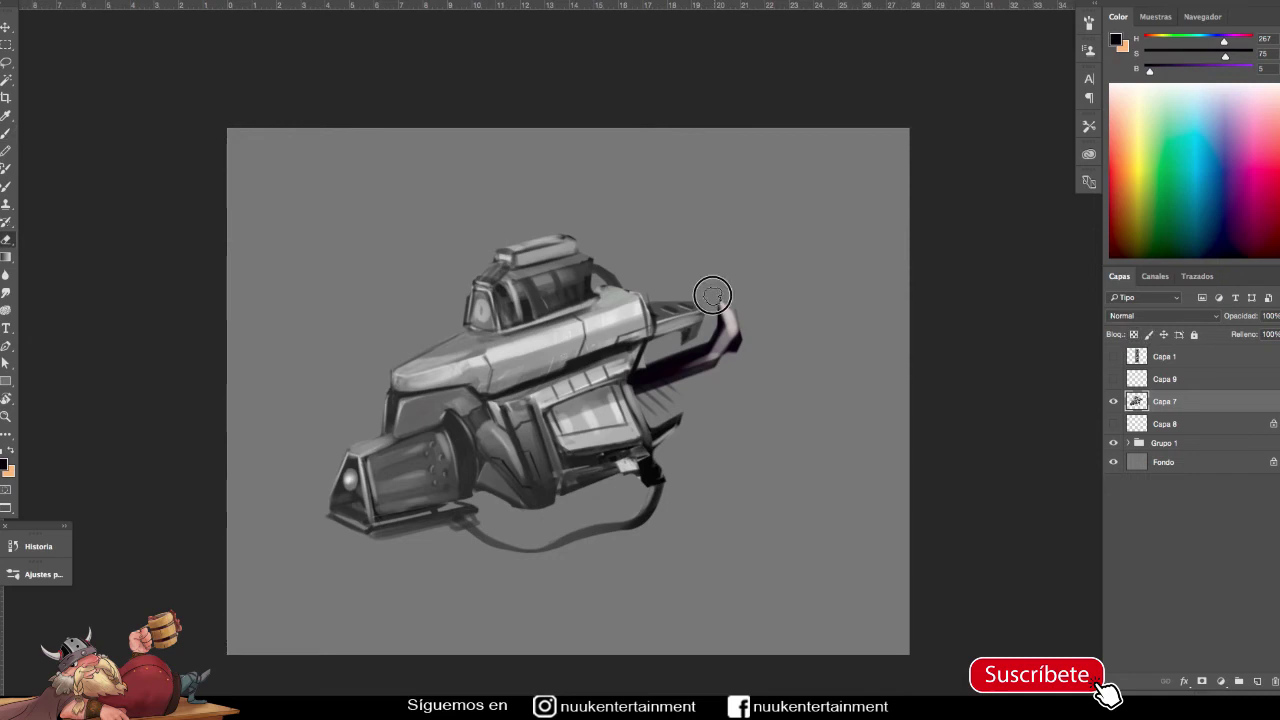
key("b")
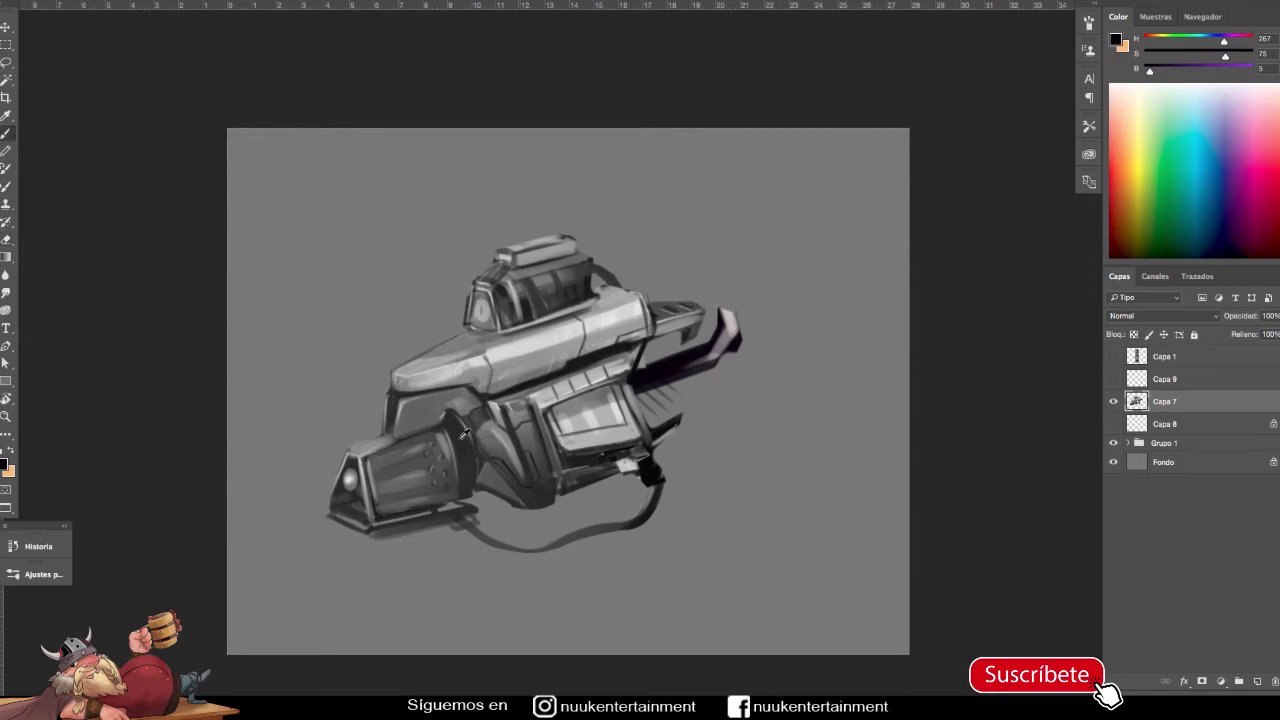
left_click(350, 495, "alt")
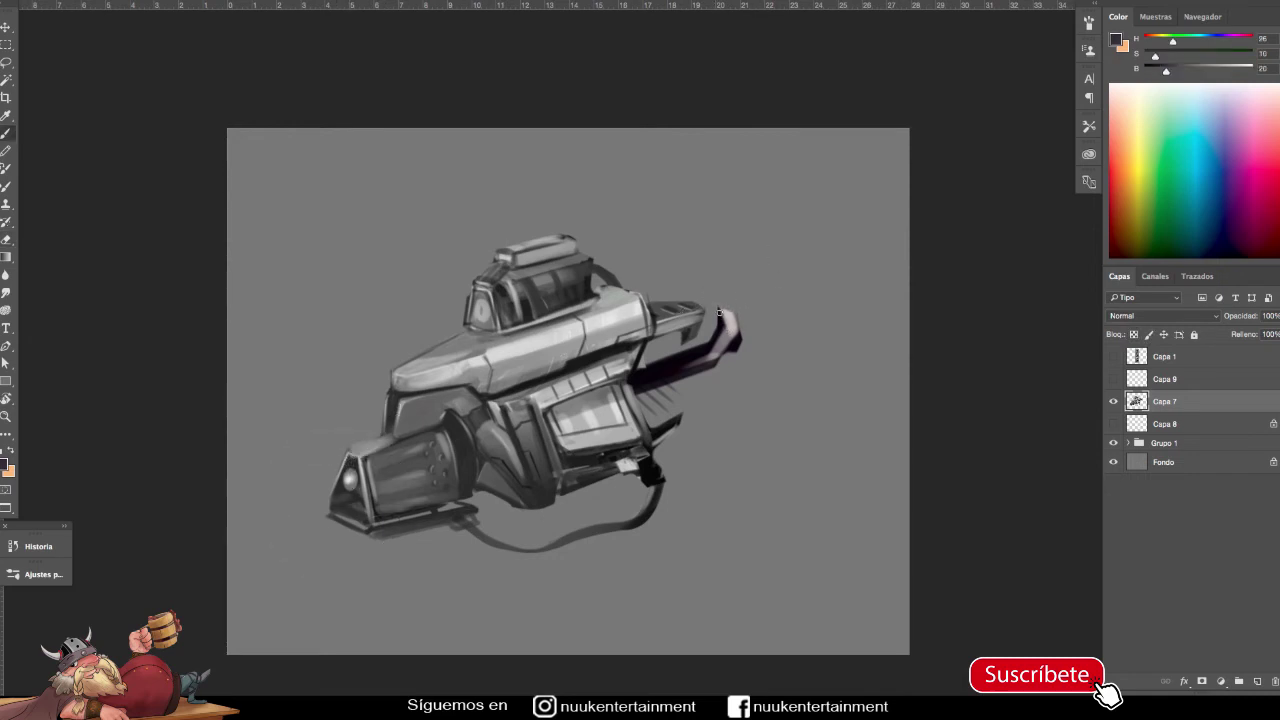
scroll(770, 475, "down", 3)
scroll(725, 343, "up", 3)
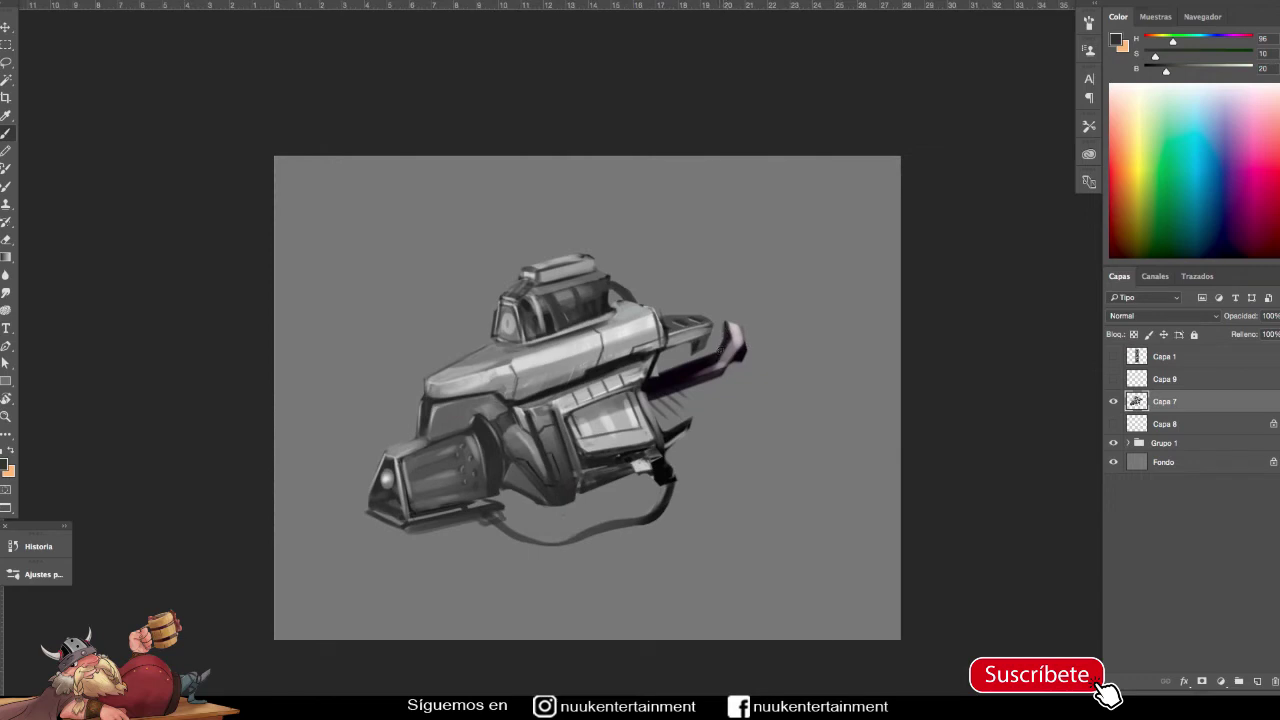
left_click(688, 328, "alt")
left_click_drag(667, 373, 730, 344)
Step: Tone down the near-white highlight at the gun tip with mid grey
left_click(669, 380, "alt")
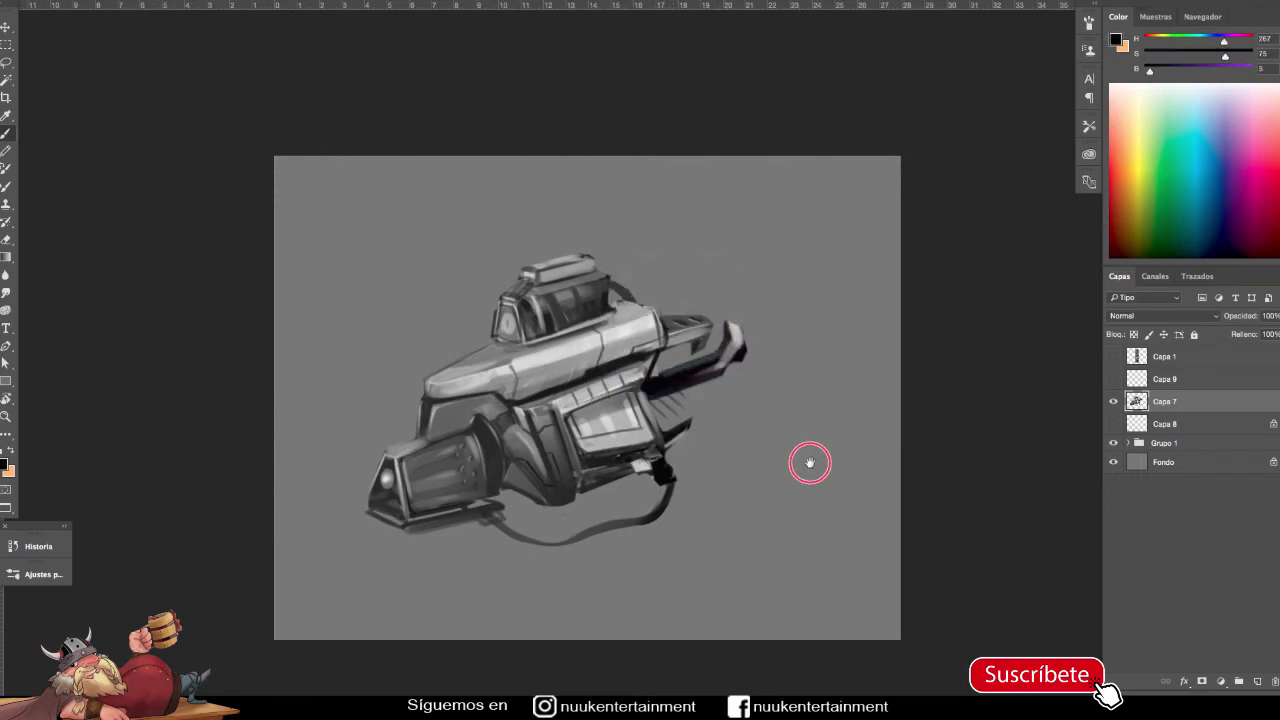
scroll(806, 460, "down", 2)
scroll(806, 460, "up", 1)
left_click(740, 358, "alt")
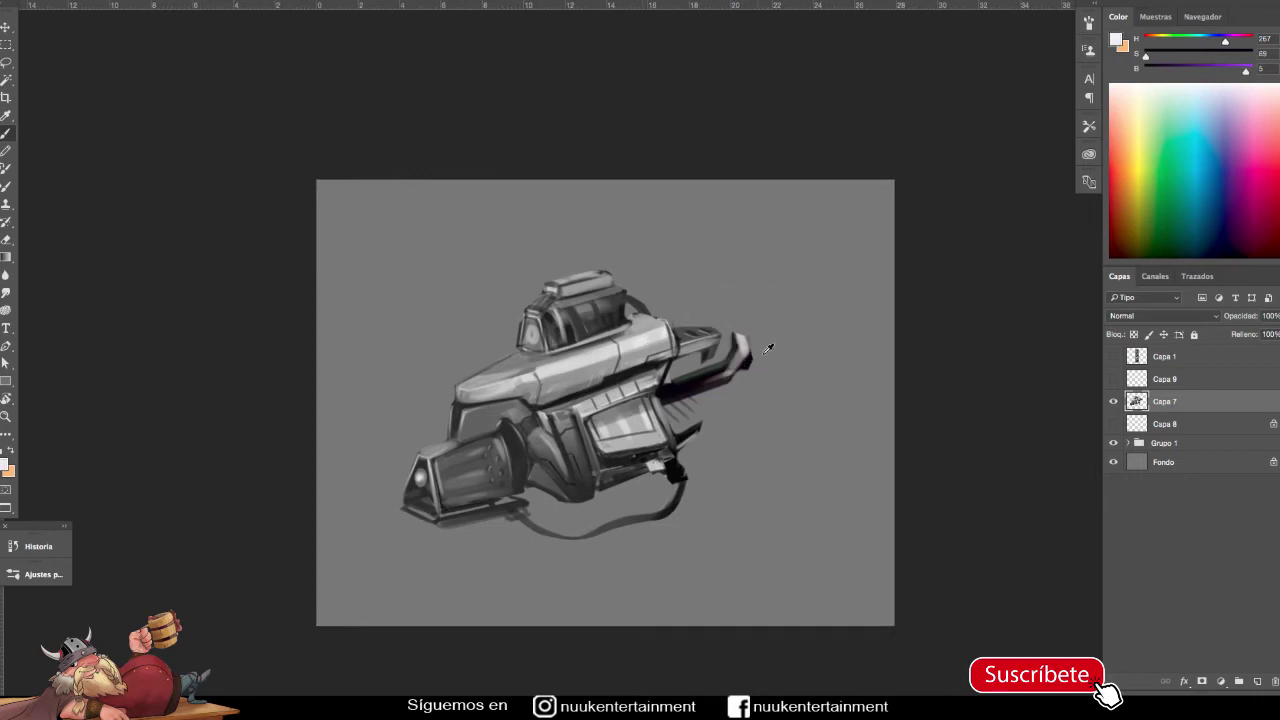
left_click(645, 328, "alt")
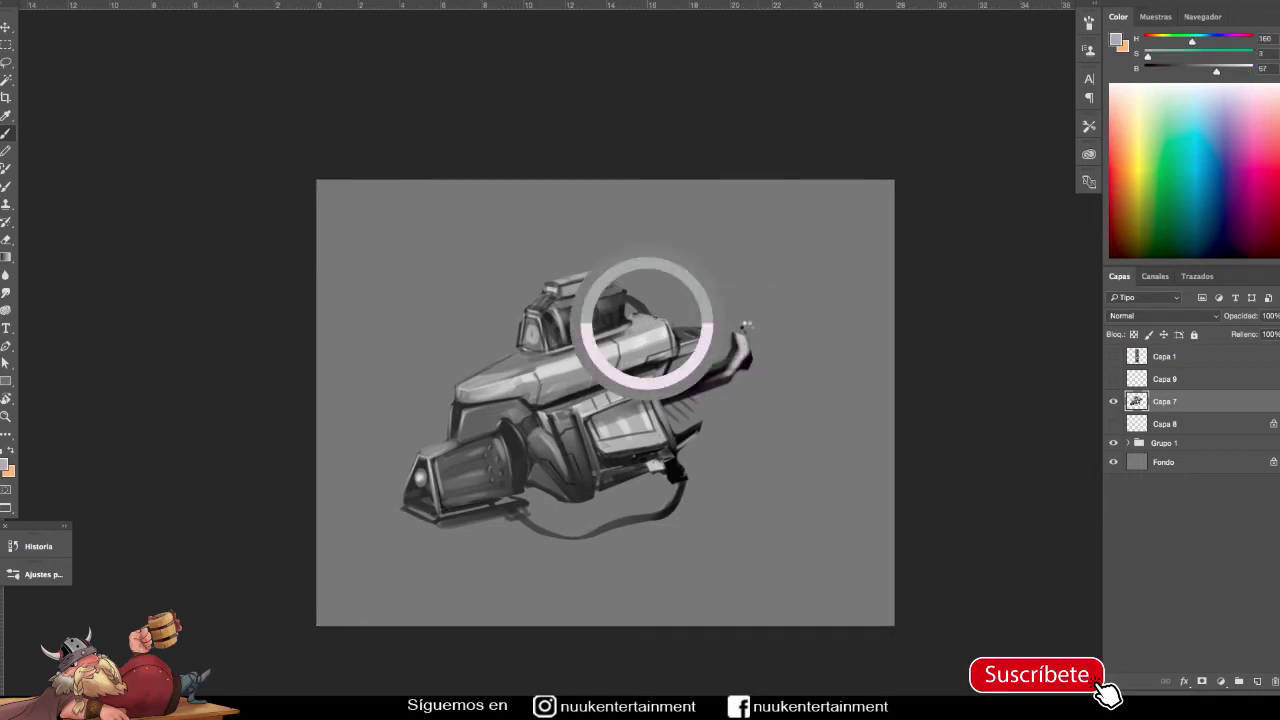
left_click_drag(731, 357, 645, 322)
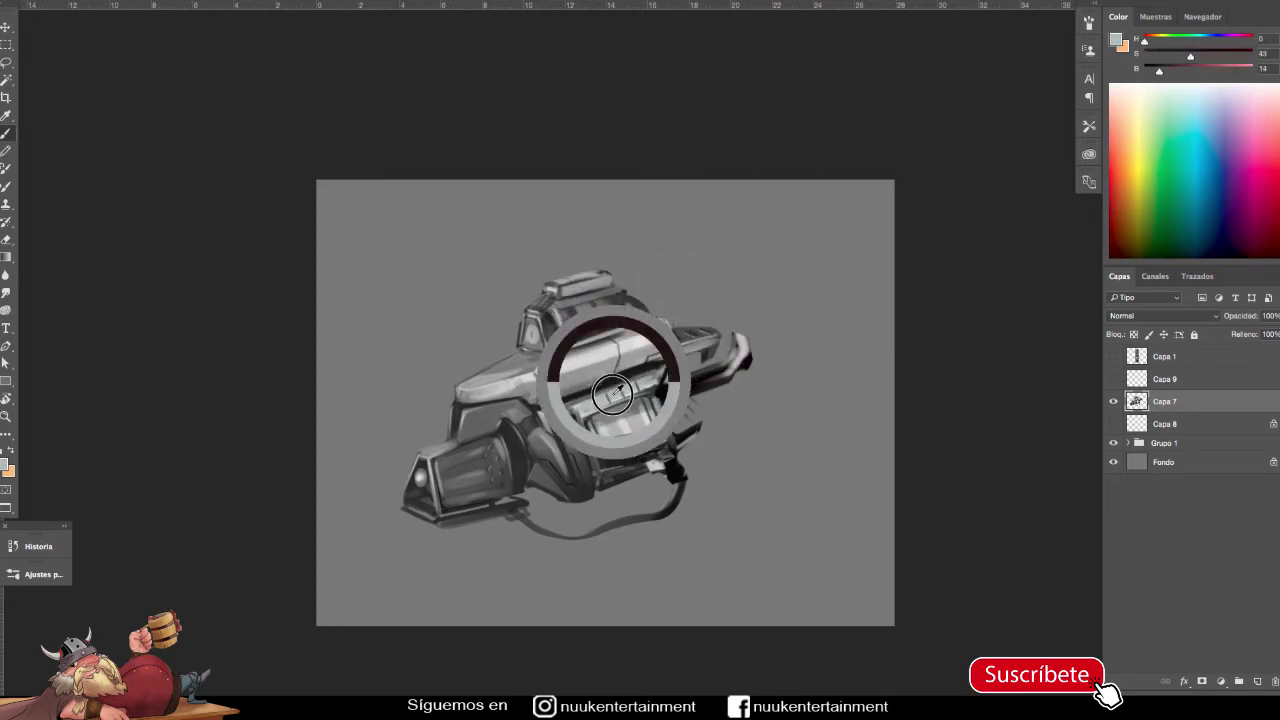
Step: Undo a stray dark scribble and extend the gun tip with a light grey stroke
left_click_drag(646, 320, 614, 385)
left_click_drag(814, 458, 848, 440)
key("ctrl+z")
left_click(830, 441, "alt")
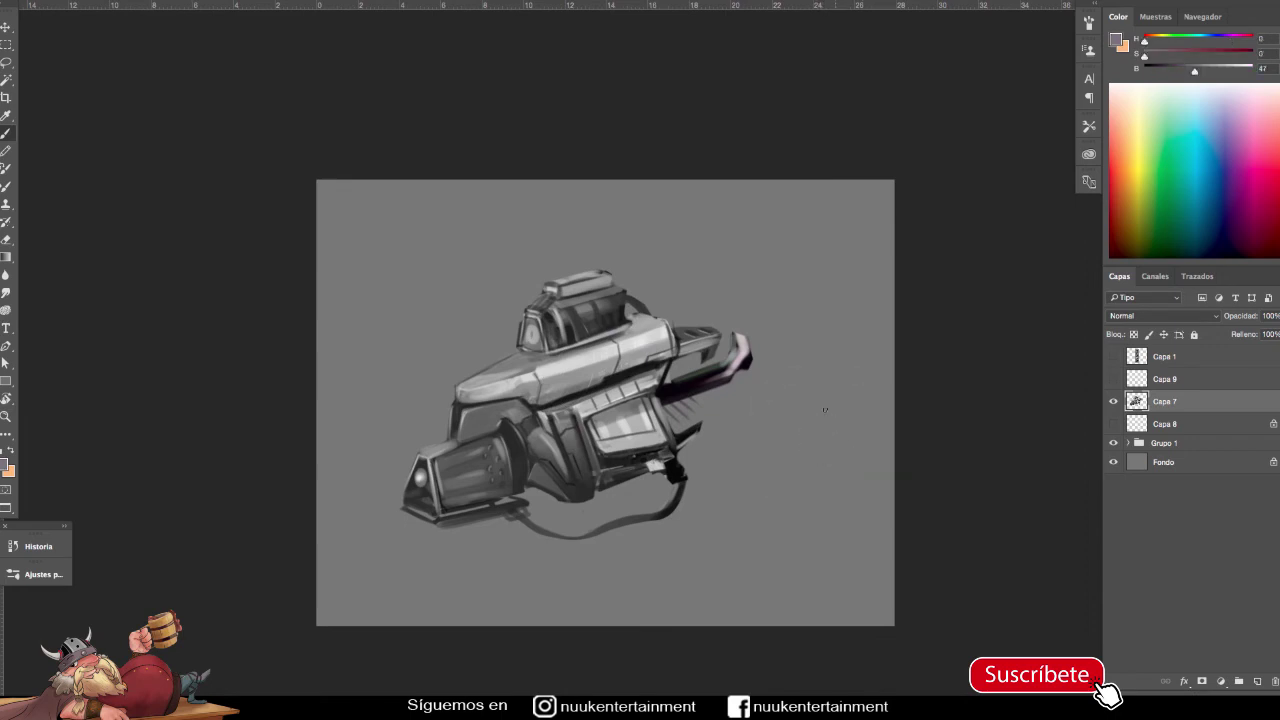
left_click(811, 350, "alt")
left_click_drag(740, 338, 748, 366)
Step: Outline the gun tip in near-black purple and paint grey below the stroke
left_click(735, 338, "alt")
mouse_move(735, 338)
left_mouse_down()
mouse_move(738, 358)
mouse_move(680, 381)
left_mouse_up()
left_click(684, 376, "alt")
left_click_drag(671, 380, 722, 368)
left_click(683, 383, "alt")
scroll(723, 416, "up", 1)
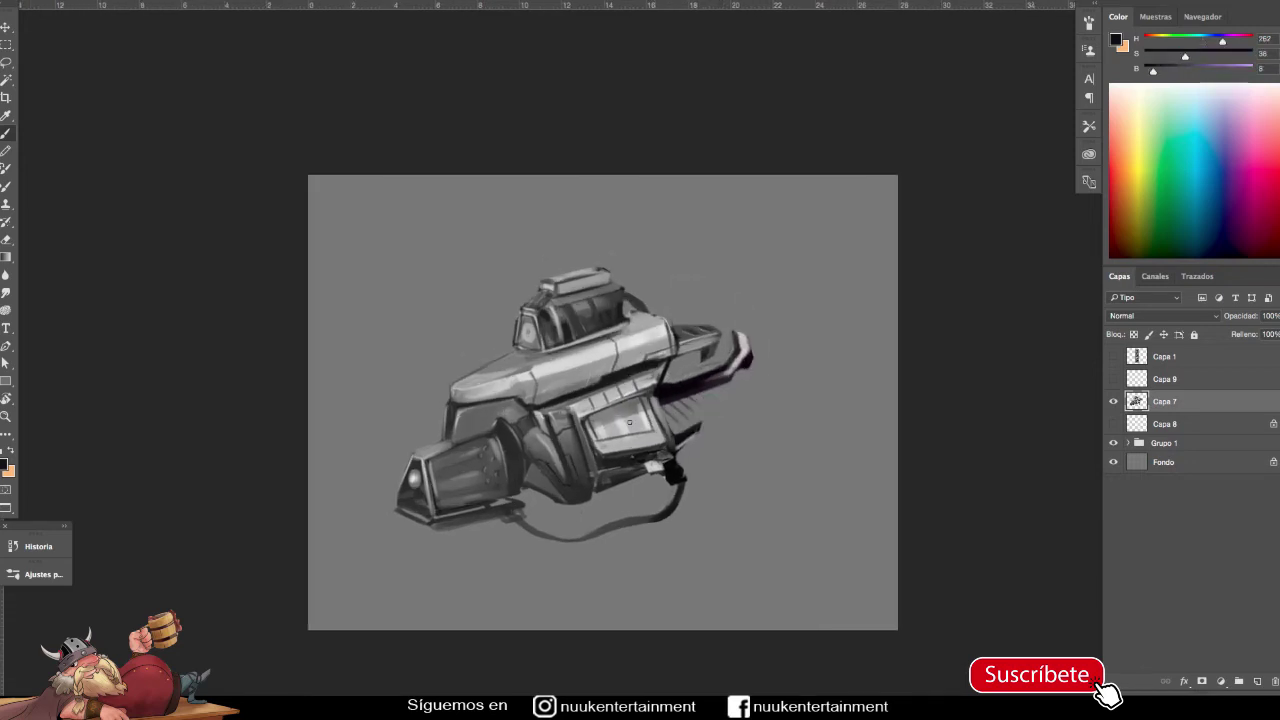
left_click(571, 374, "alt")
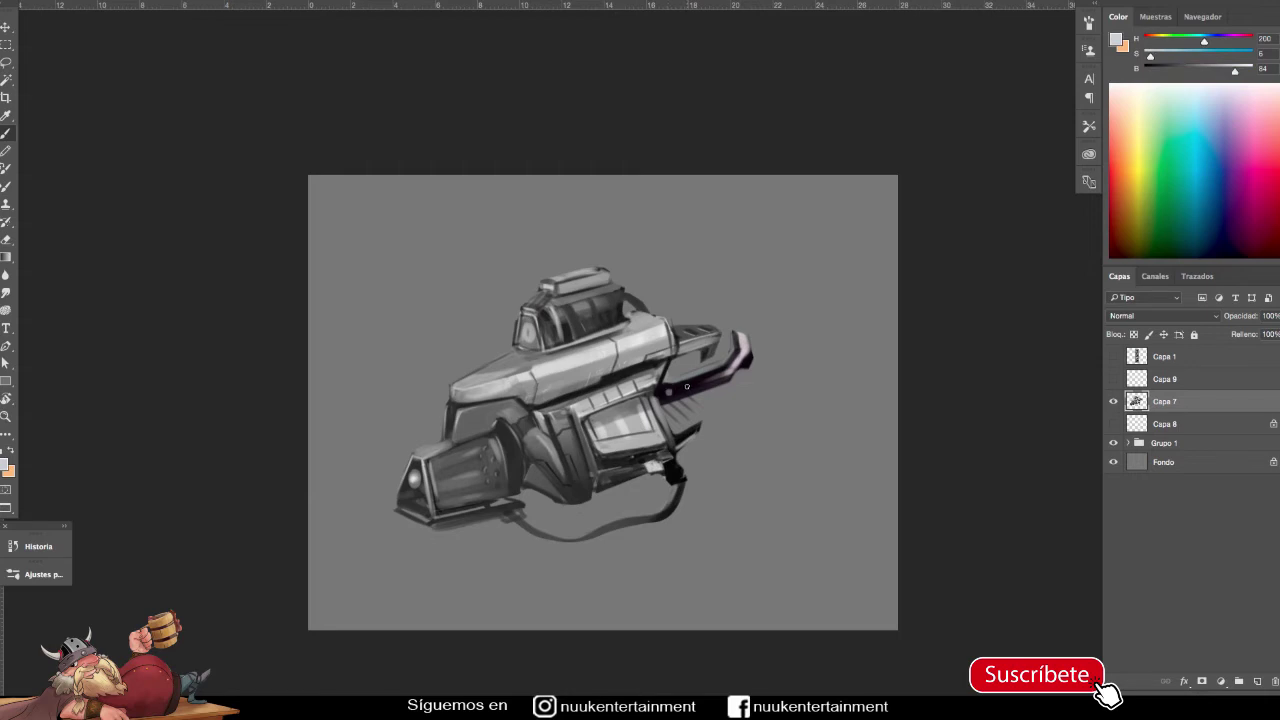
scroll(720, 434, "down", 2)
scroll(731, 431, "up", 1)
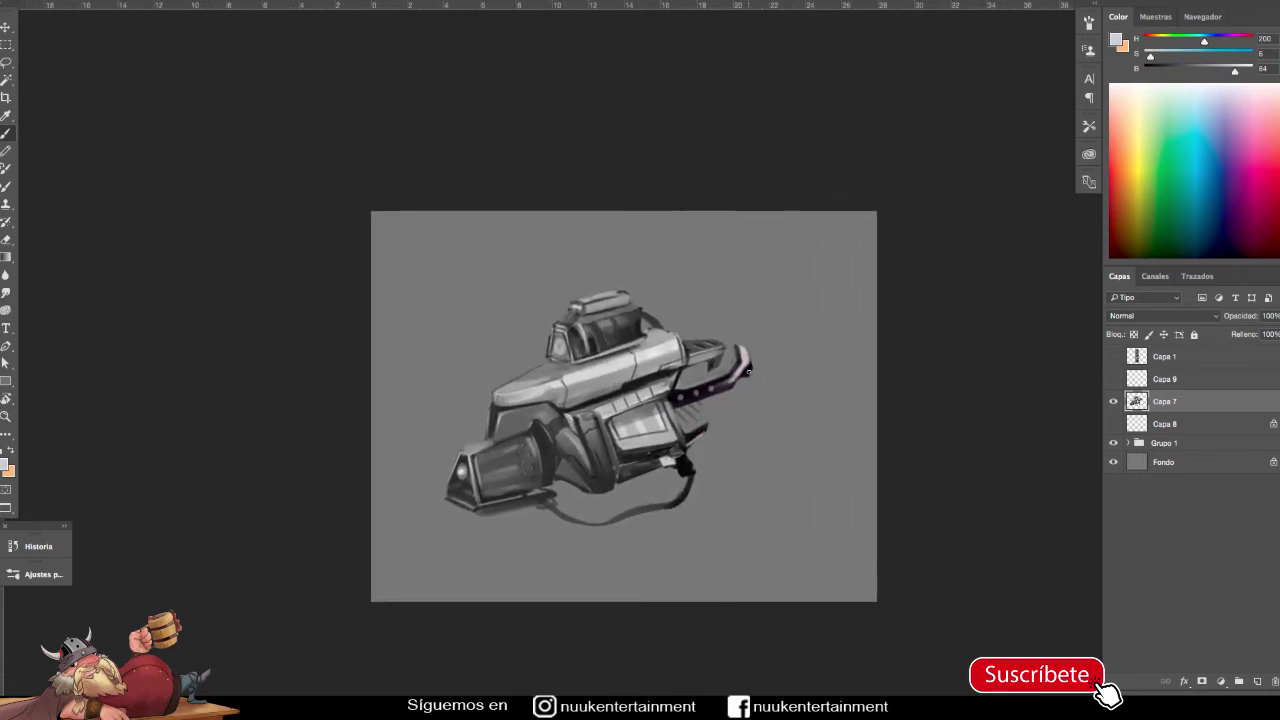
Step: Paint dark purple along the gun's rear bracket edge and soften it with the Eraser
left_click(721, 397, "alt")
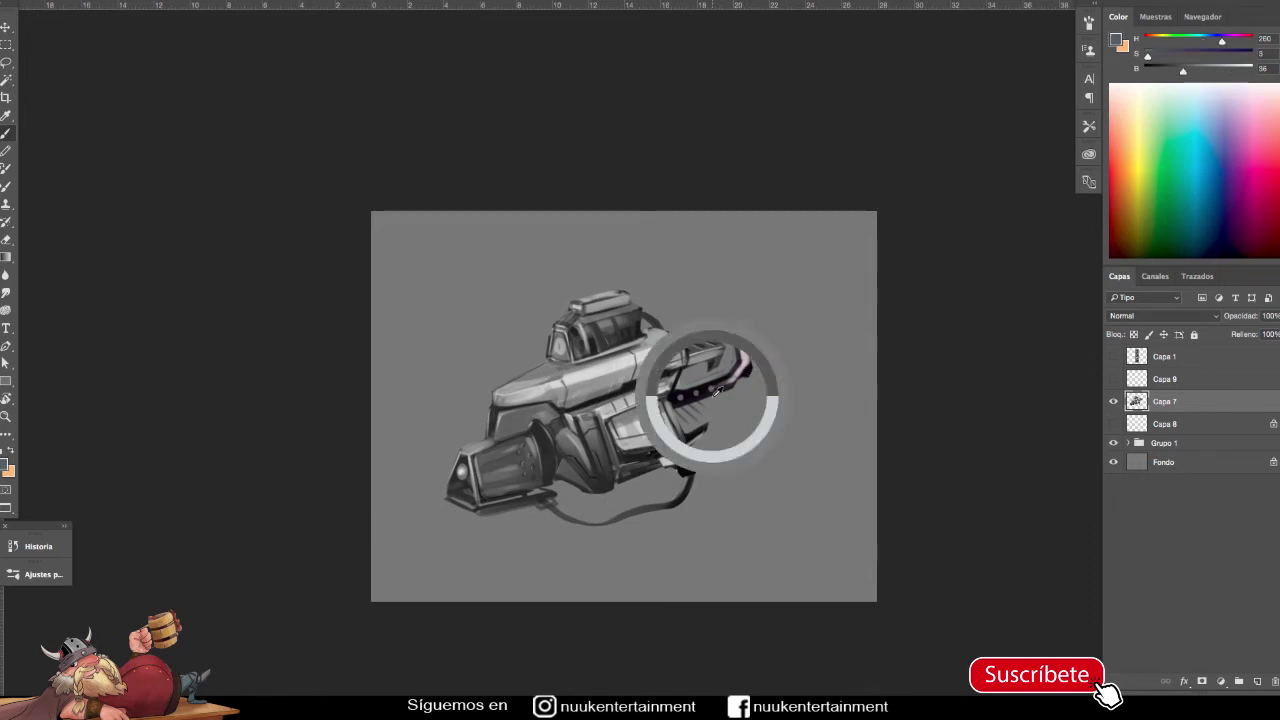
left_click_drag(723, 396, 702, 432)
left_click(707, 394, "alt")
key("w")
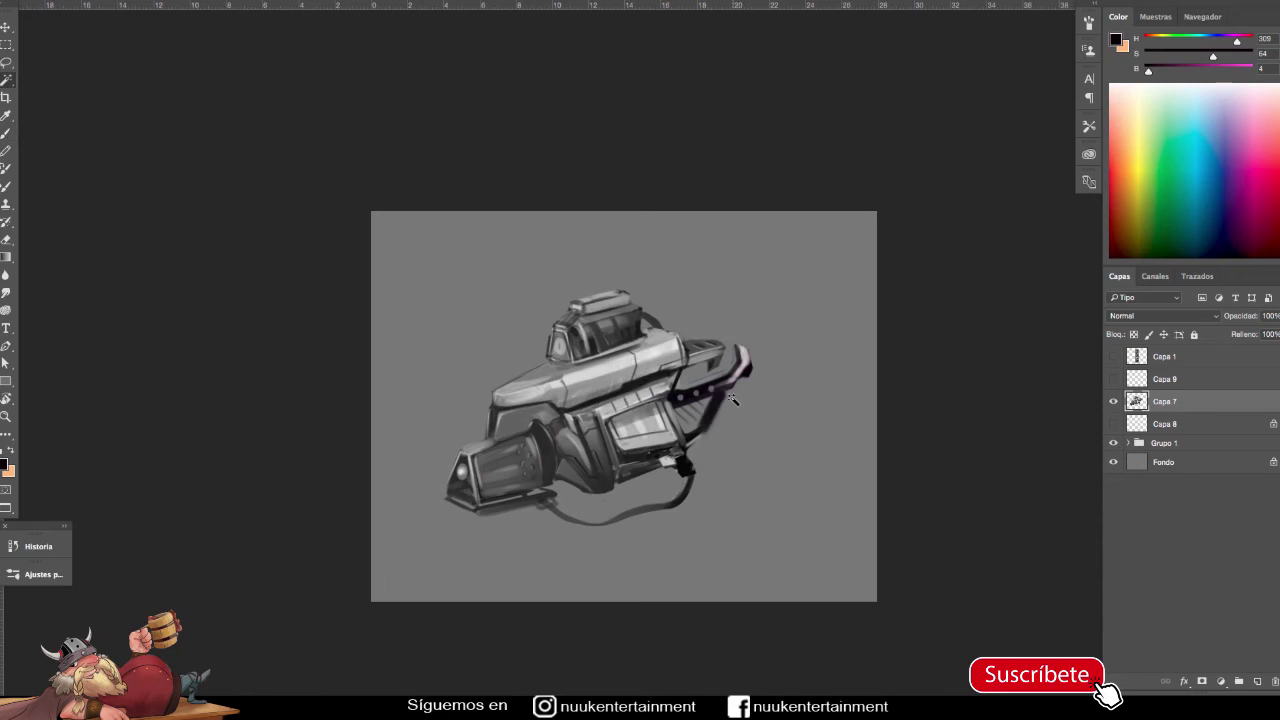
key("e")
mouse_move(731, 400)
left_mouse_down()
mouse_move(705, 442)
mouse_move(729, 466)
left_mouse_up()
Step: Darken the right part and inside of the top scope window
key("b")
left_click(705, 405, "alt")
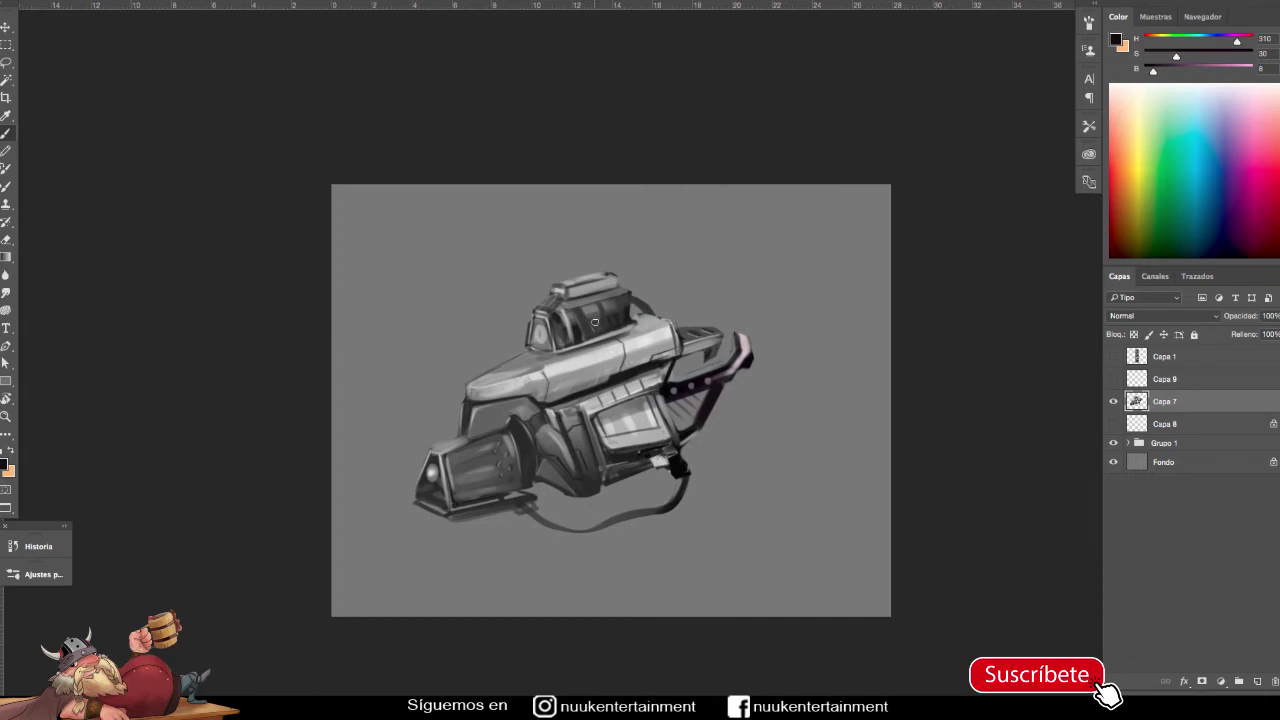
left_click_drag(627, 301, 628, 306)
left_click_drag(612, 315, 620, 328)
left_click(644, 316, "alt")
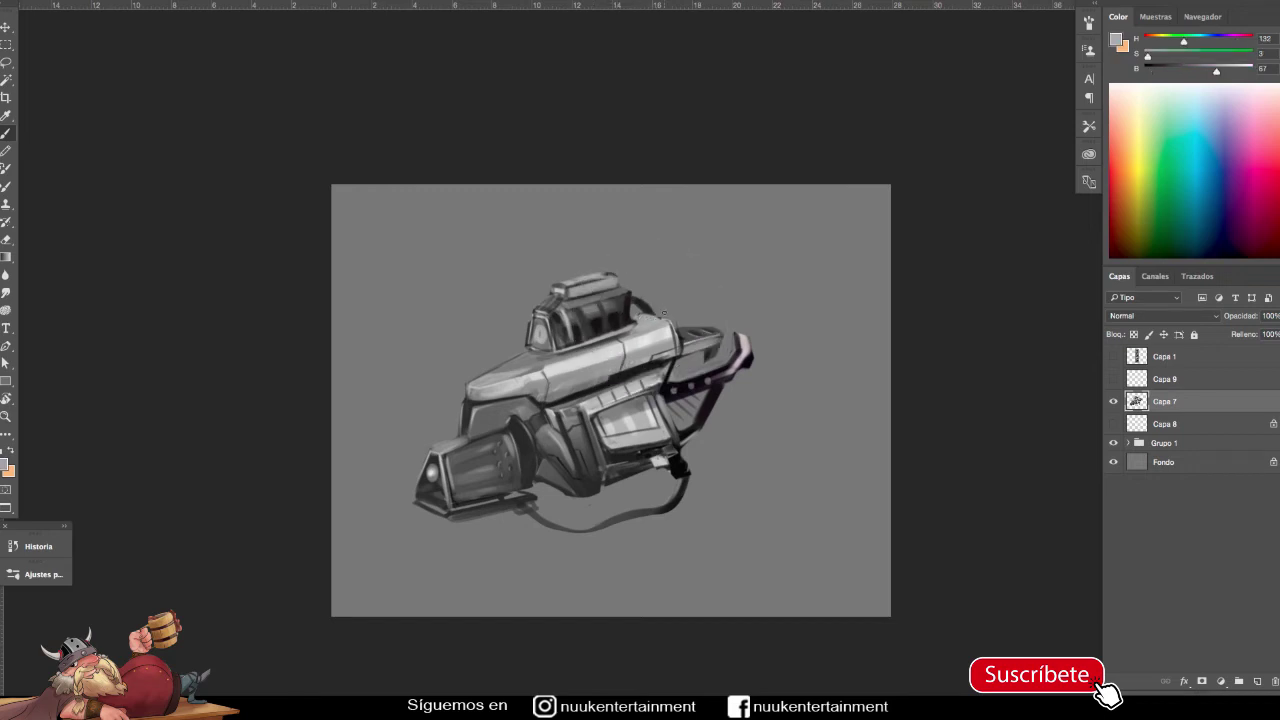
Step: Show and test-paint the rotated outline layer Capa 8, then delete it
left_click(1114, 424)
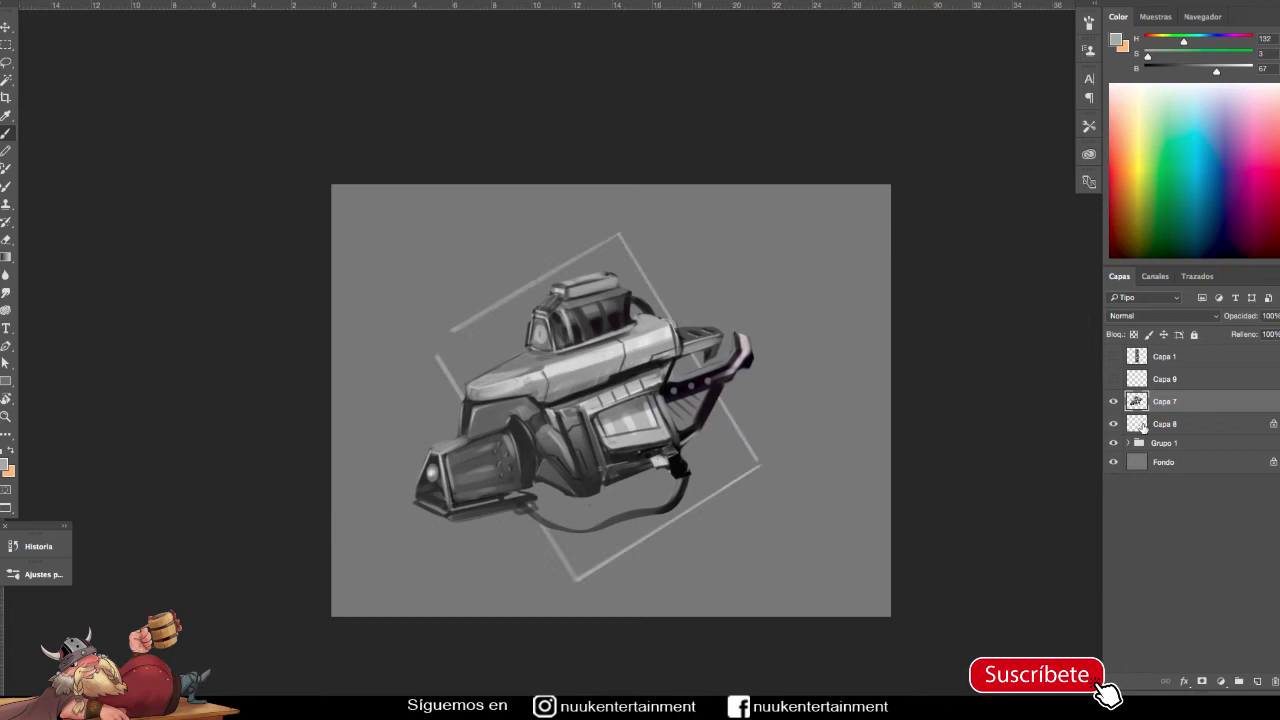
left_click(1172, 426)
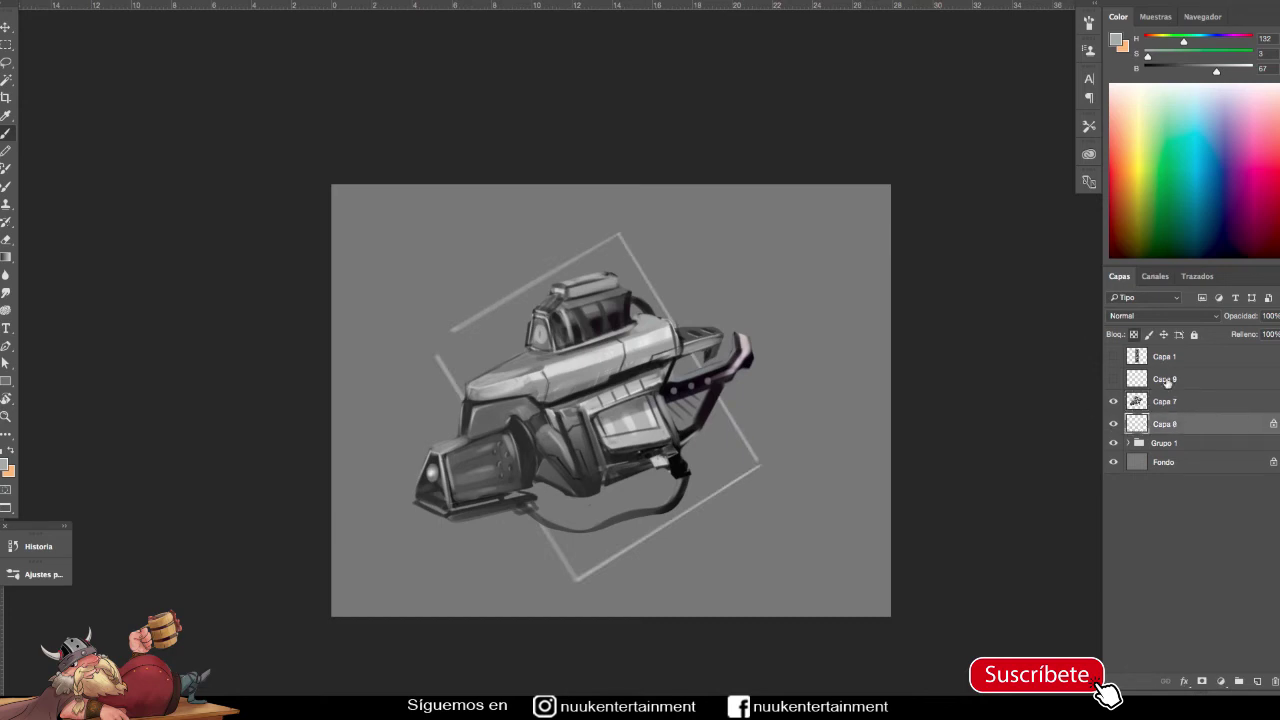
key("slash")
left_click(753, 467, "alt")
mouse_move(700, 445)
left_mouse_down()
mouse_move(571, 500)
mouse_move(677, 378)
mouse_move(632, 305)
mouse_move(580, 281)
mouse_move(470, 386)
left_mouse_up()
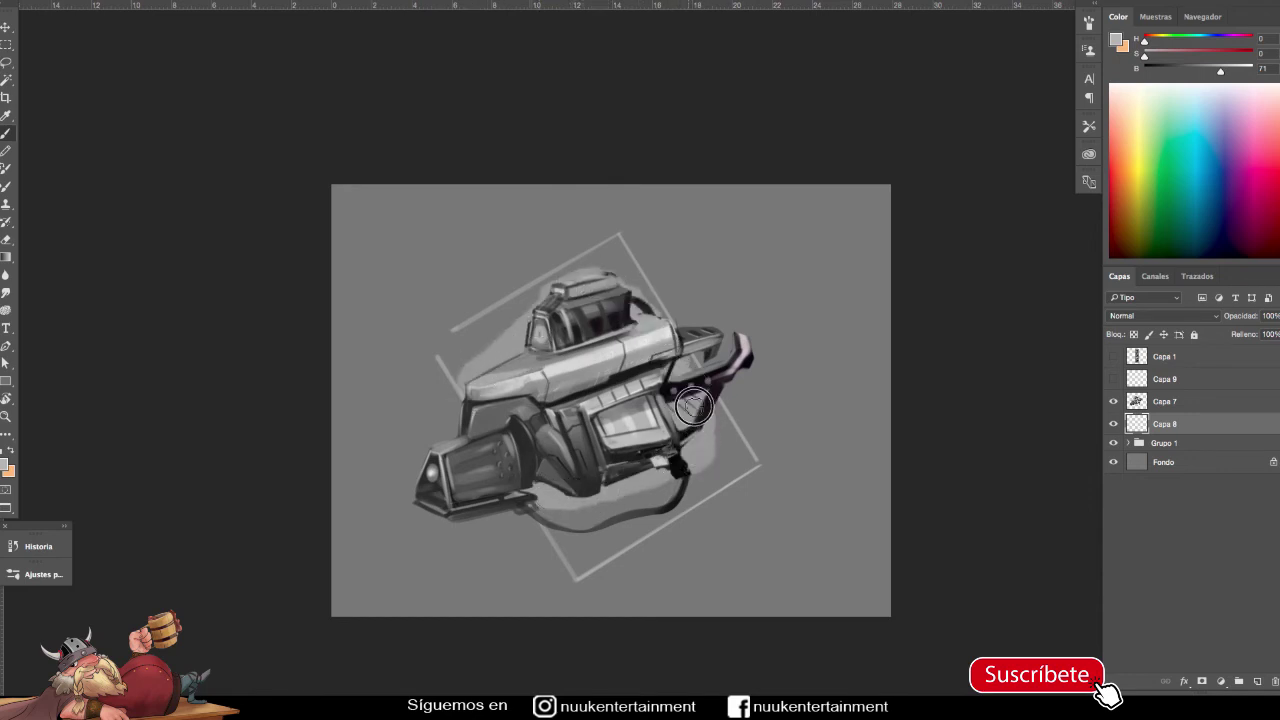
key("Delete")
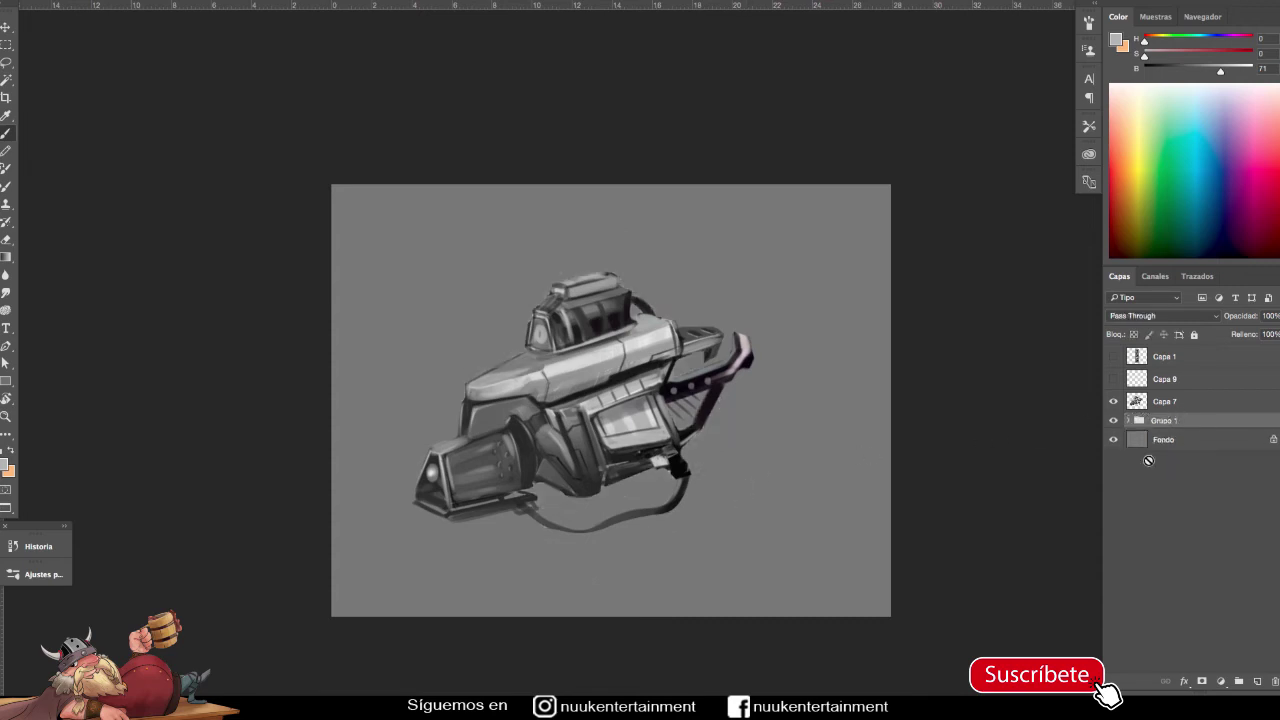
Step: On a new layer, start a light vertical line and adjust the brush's shape dynamics
left_click(1257, 681)
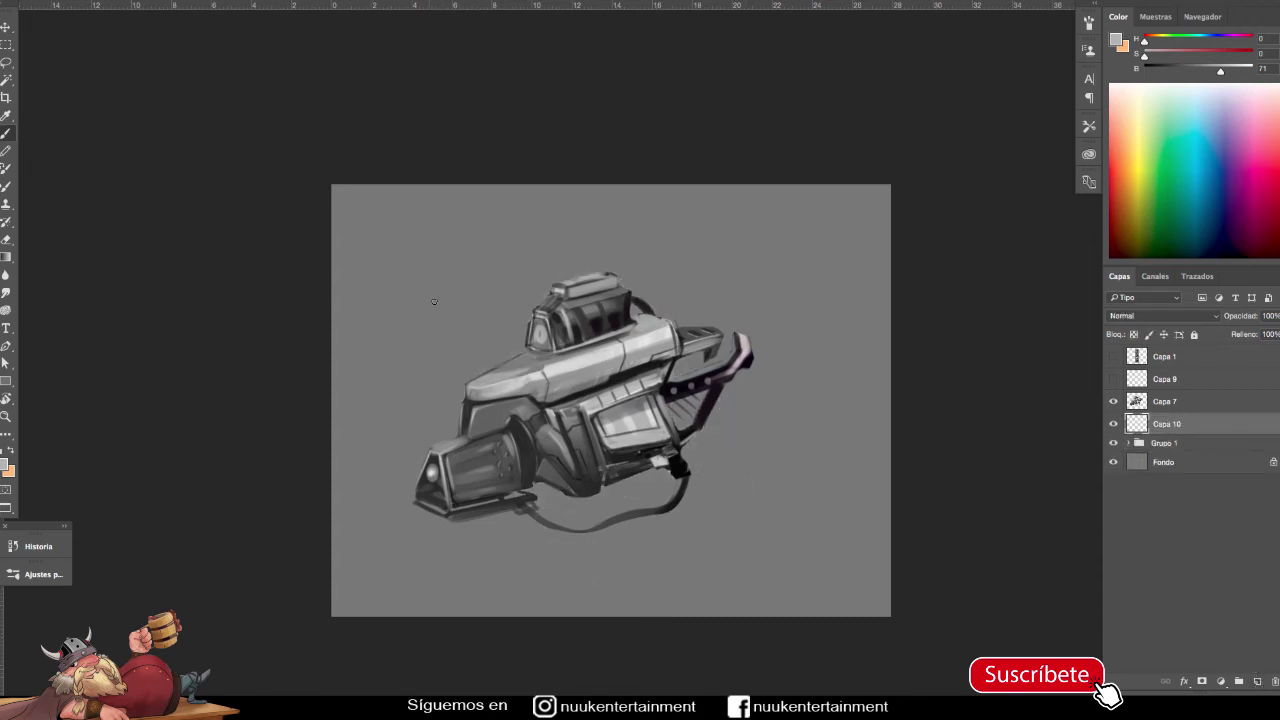
left_click_drag(437, 324, 438, 314)
key("F5")
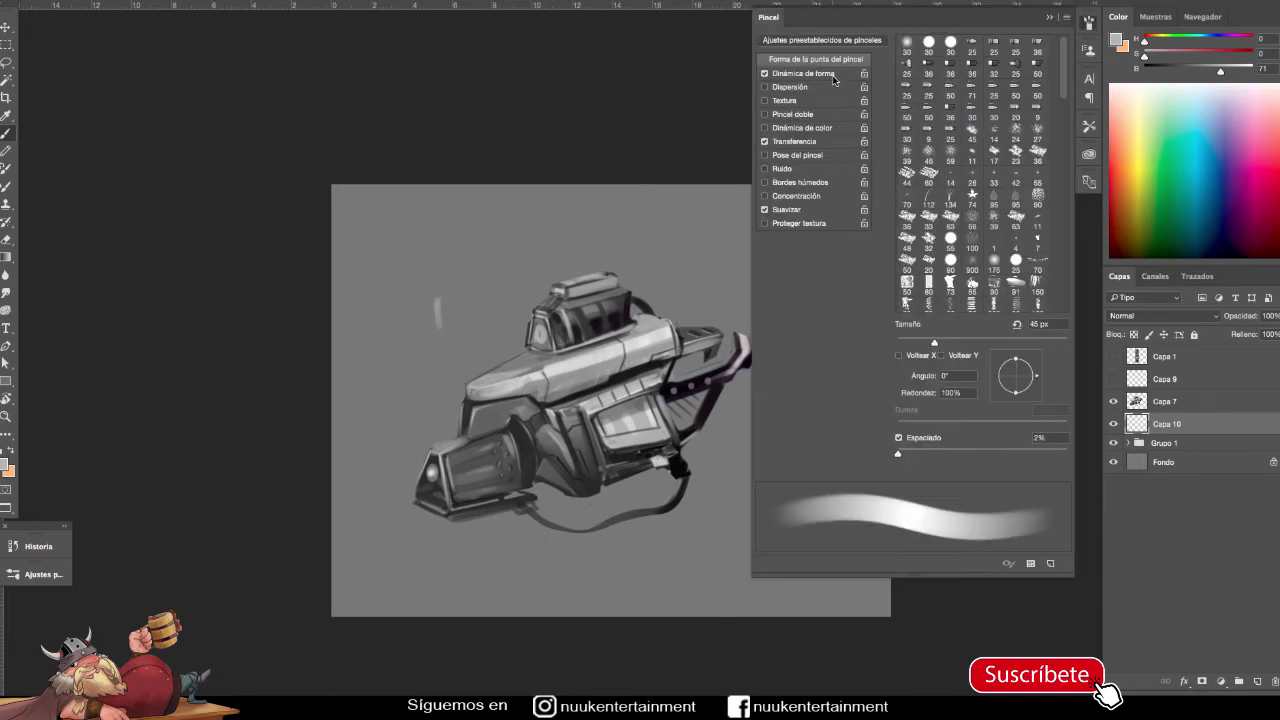
left_click(803, 73)
left_click(965, 70)
left_click(960, 91)
key("F5")
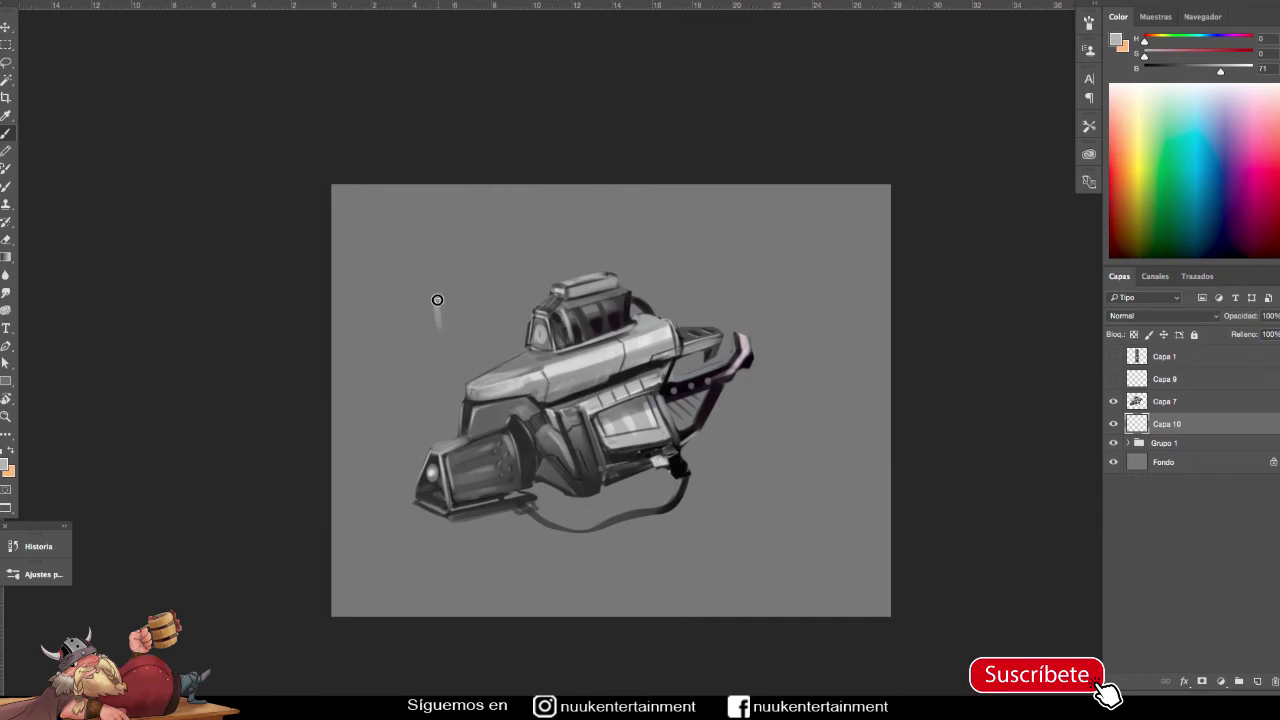
key("e")
key("b")
Step: Draw the frame's bottom, right and top edge lines, trimming the bottom overshoot
left_click(742, 514, "shift")
key("e")
left_click_drag(740, 510, 714, 513)
key("b")
left_click_drag(729, 281, 713, 495)
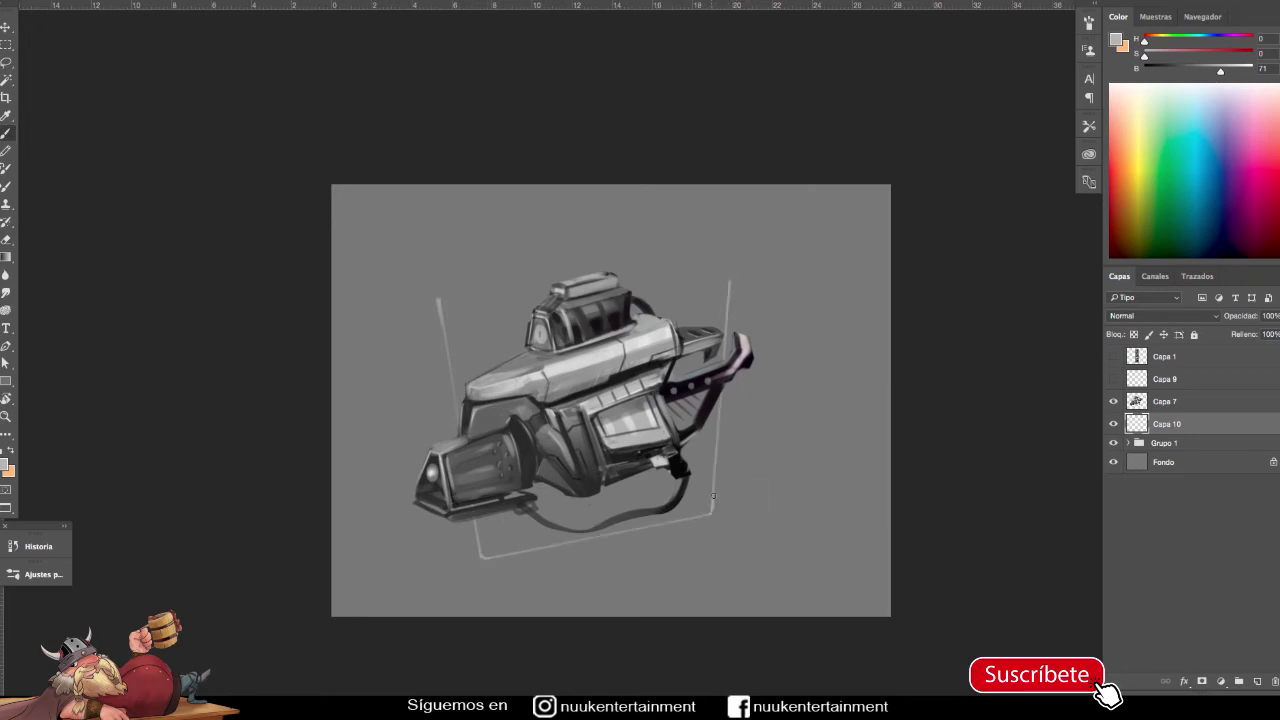
left_click_drag(448, 318, 530, 309)
Step: Erase the top-left corner overshoot and zoom out to view the whole frame
key("e")
left_click_drag(440, 298, 445, 322)
left_click(786, 456, "alt")
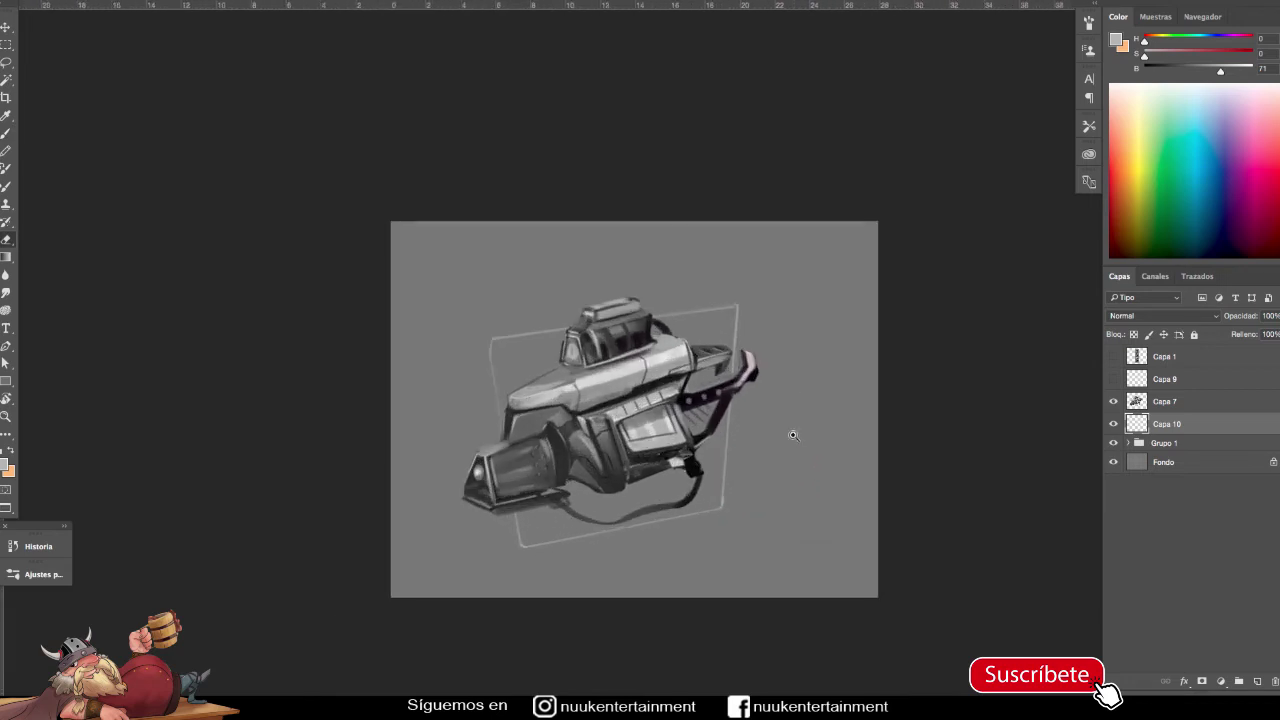
key("b")
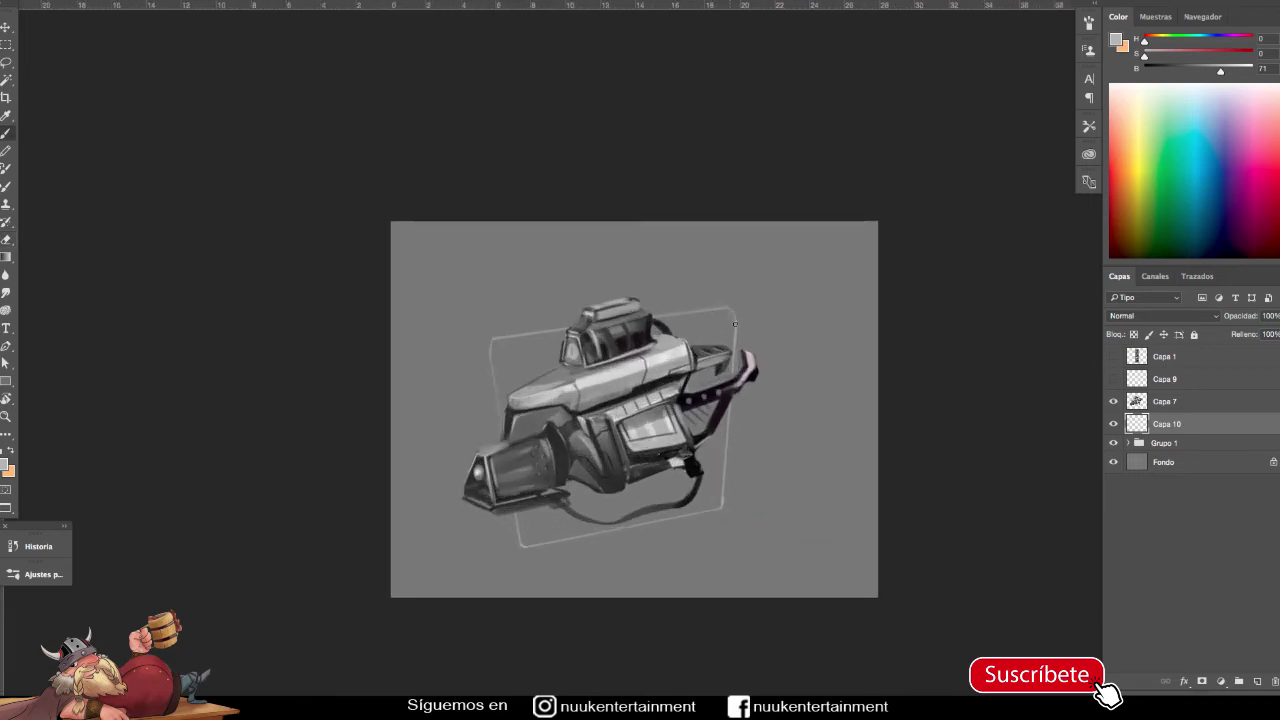
scroll(786, 477, "down", 1)
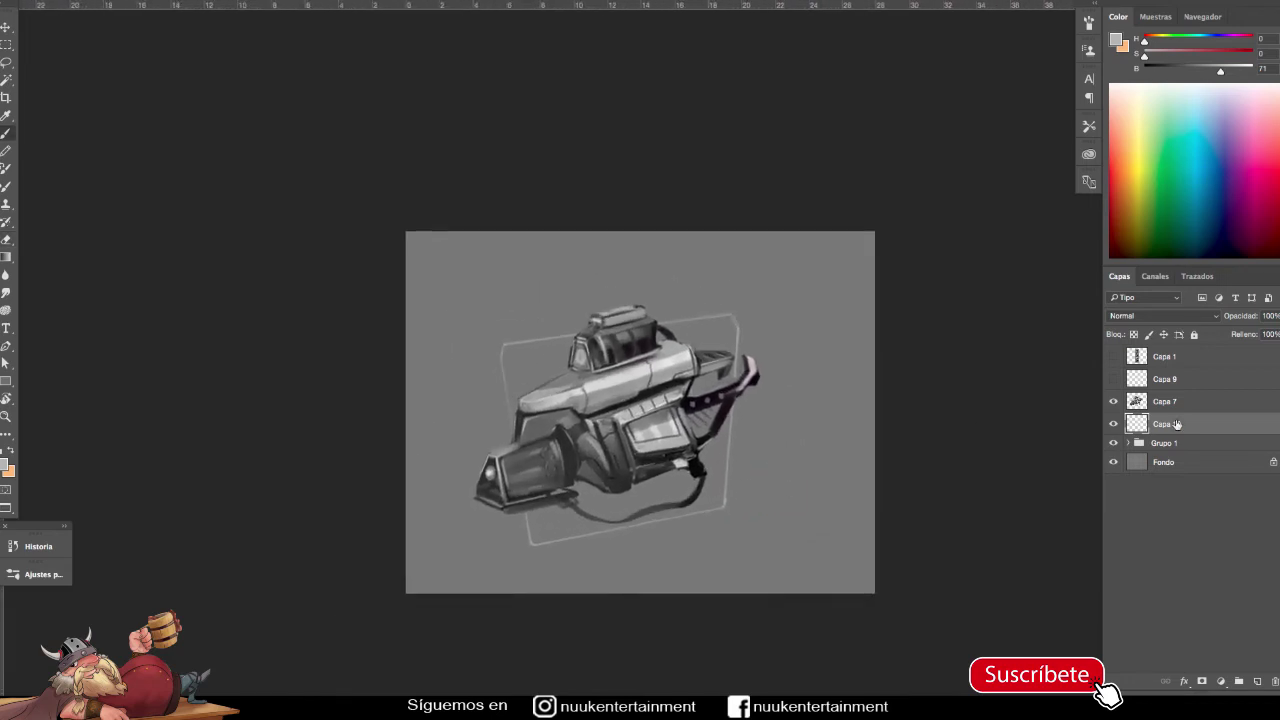
left_click(1141, 403)
scroll(671, 375, "up", 1)
Step: Darken the top block's left side and the scope window with near-black purple
left_click(547, 490, "alt")
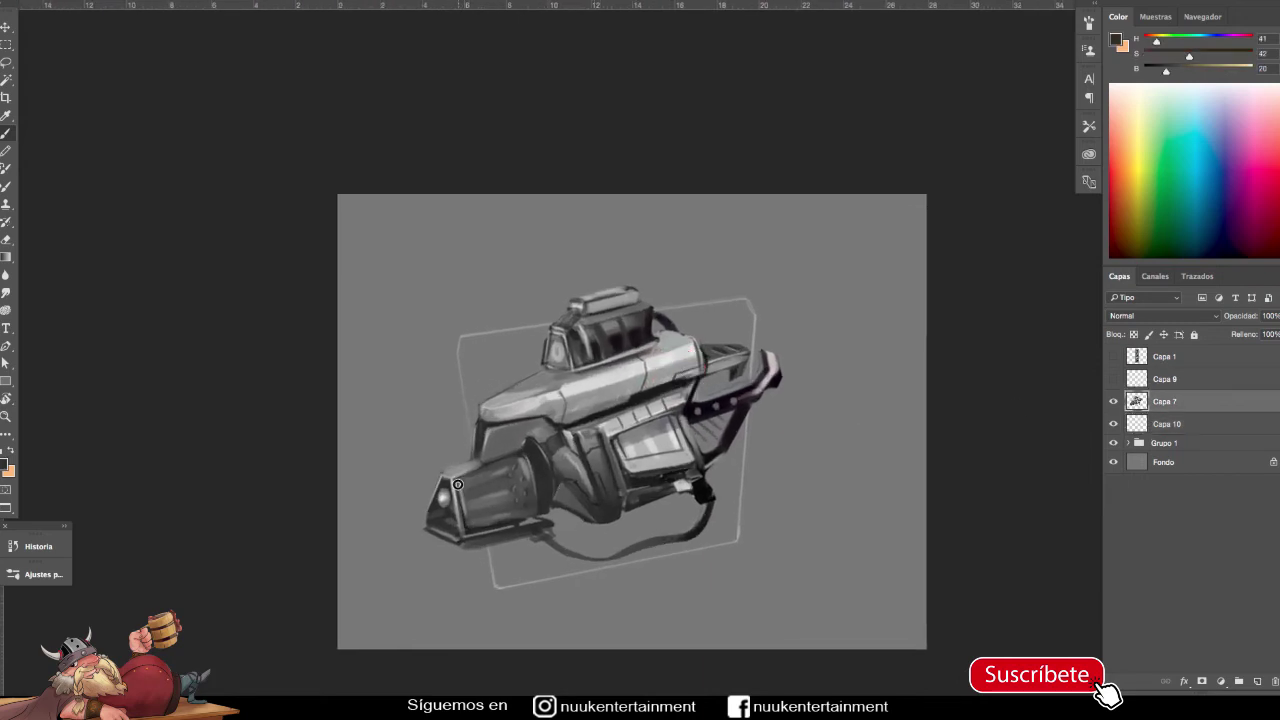
left_click(545, 470, "alt")
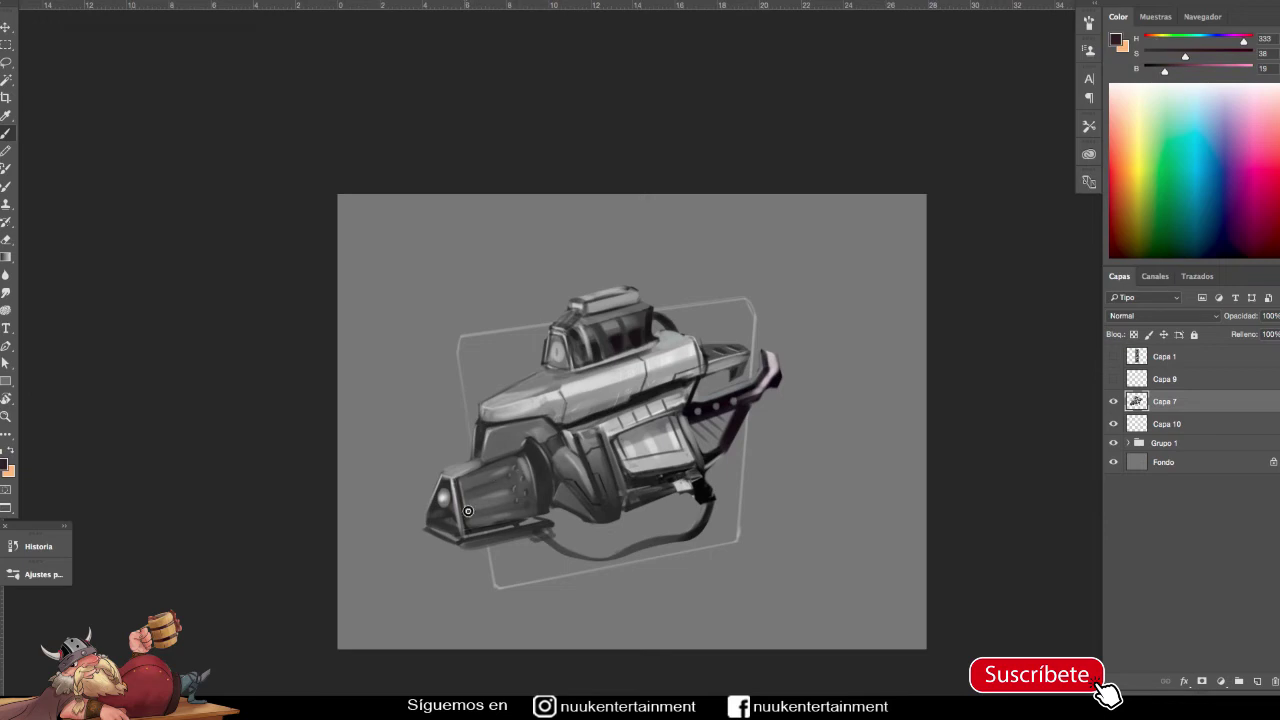
left_click(732, 521, "alt")
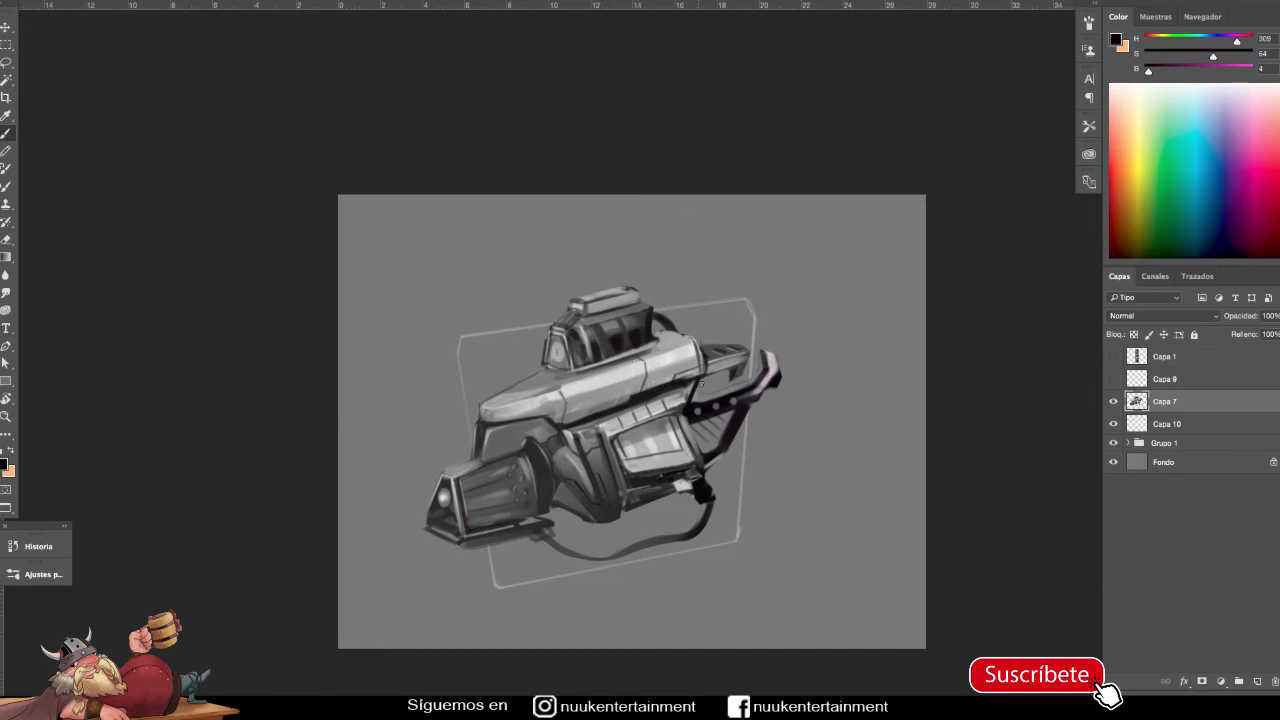
mouse_move(571, 345)
left_mouse_down()
mouse_move(588, 374)
mouse_move(575, 330)
mouse_move(591, 333)
mouse_move(582, 372)
mouse_move(612, 326)
mouse_move(618, 358)
mouse_move(628, 350)
mouse_move(605, 325)
mouse_move(628, 316)
left_mouse_up()
mouse_move(603, 357)
left_mouse_down()
mouse_move(630, 338)
mouse_move(578, 366)
mouse_move(624, 326)
mouse_move(585, 333)
mouse_move(640, 330)
mouse_move(642, 350)
mouse_move(645, 335)
mouse_move(589, 331)
mouse_move(630, 312)
mouse_move(580, 355)
mouse_move(650, 318)
left_mouse_up()
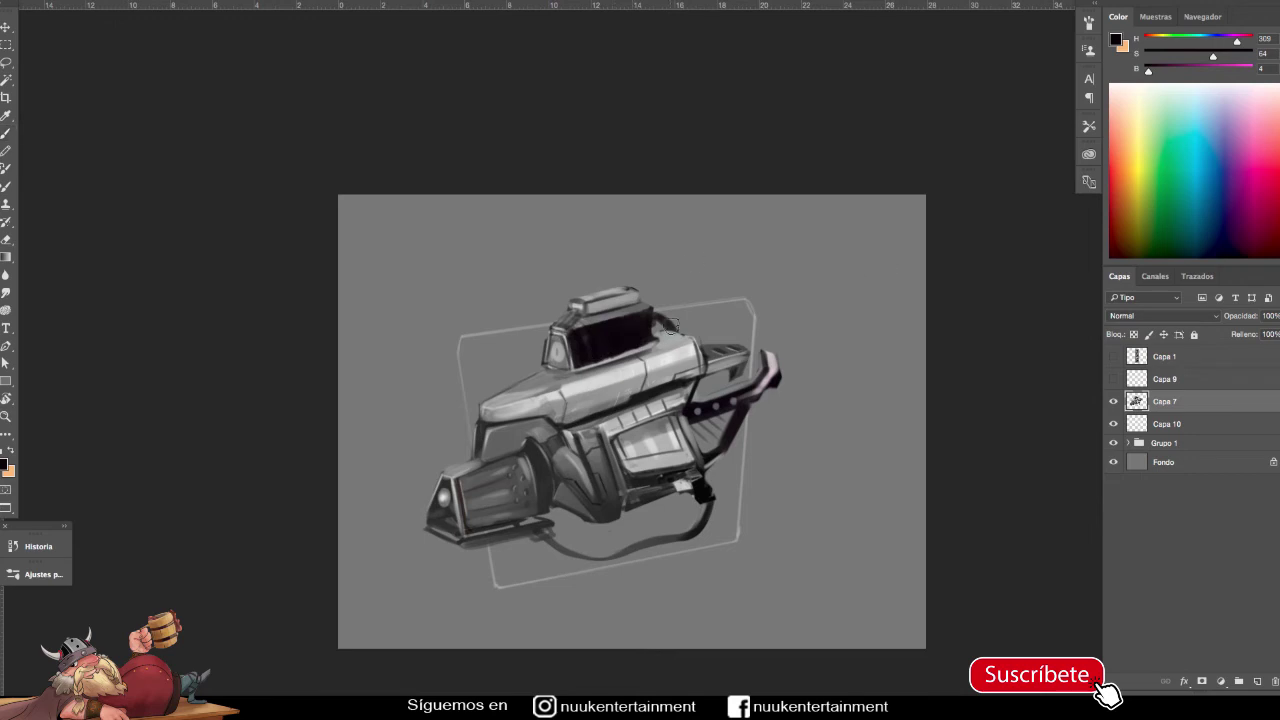
key("e")
left_click(644, 398, "alt")
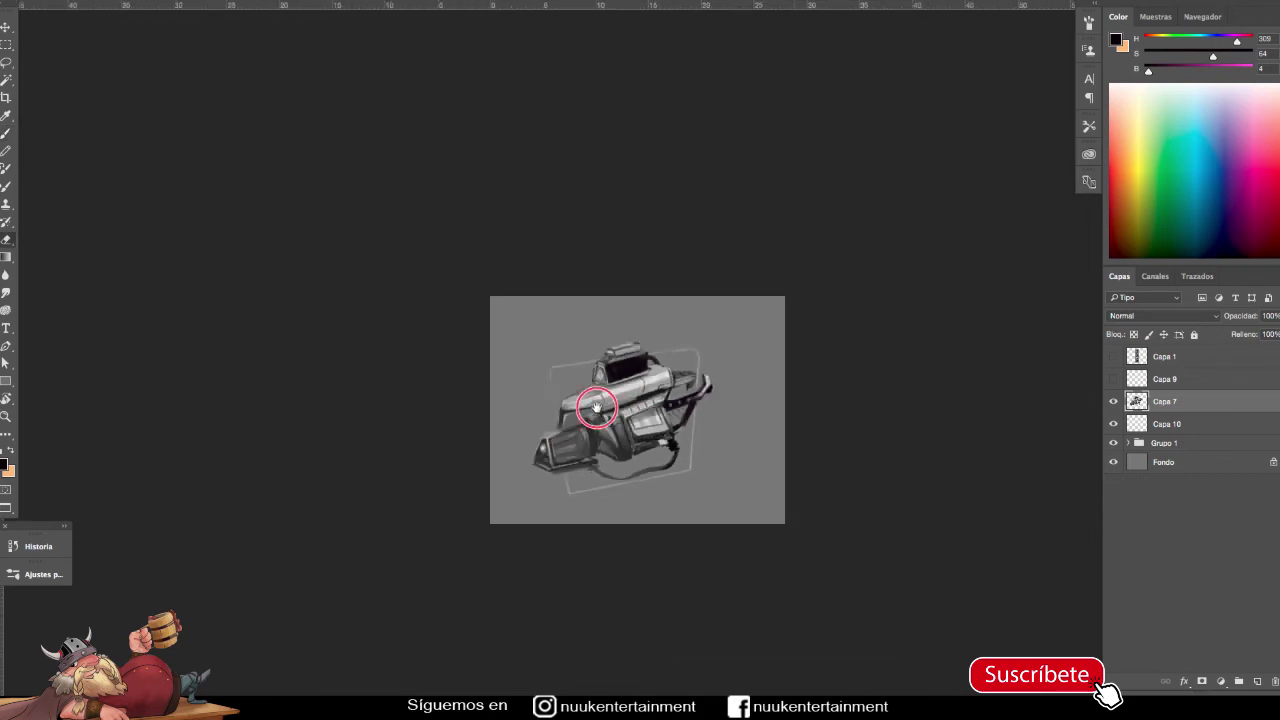
left_click(643, 398)
key("b")
Step: Touch up the scope window's side and bottom edges in light grey
left_click(556, 364, "alt")
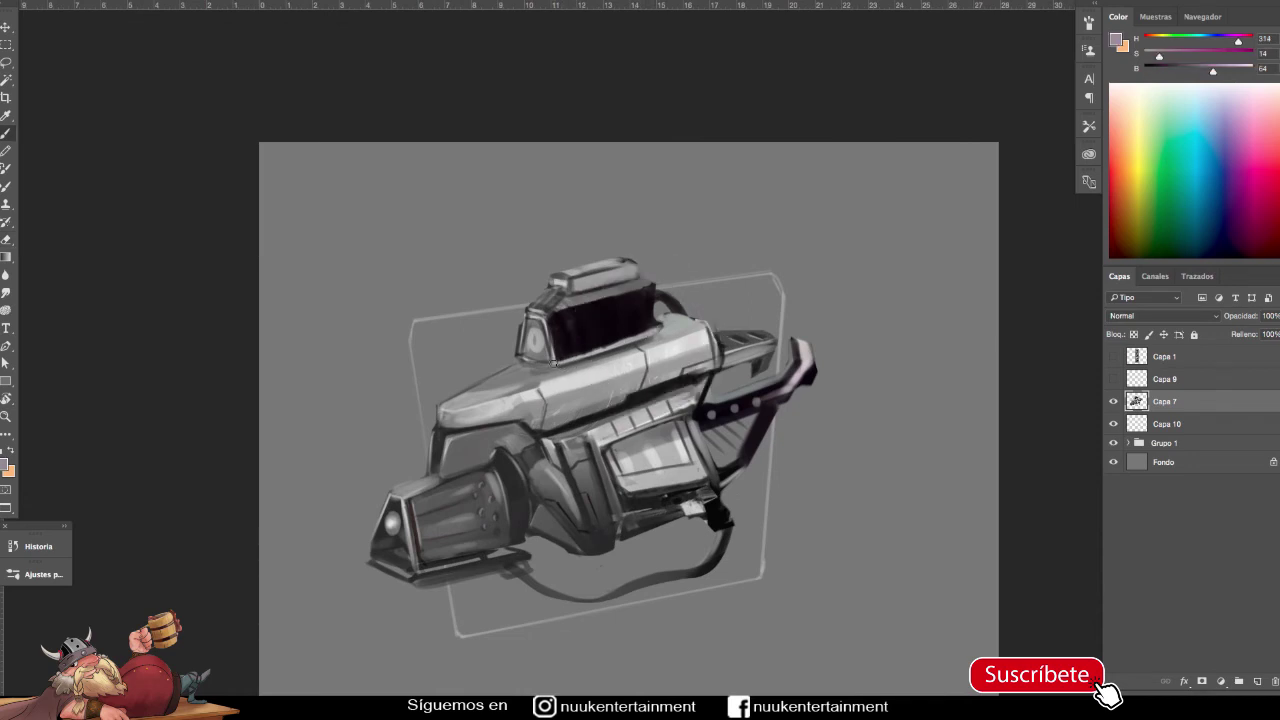
left_click(649, 333, "alt")
left_click(650, 333, "alt")
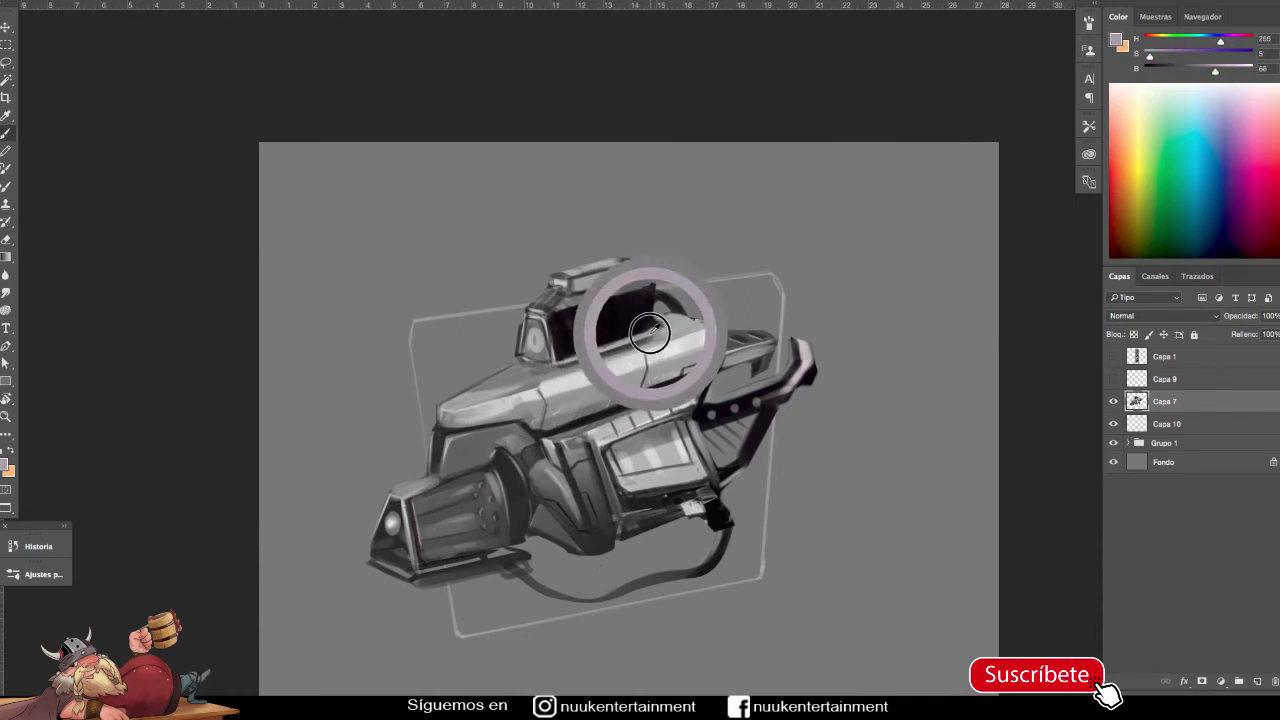
left_click(688, 328, "alt")
left_click(607, 335, "alt")
left_click(564, 286, "alt")
left_click_drag(549, 330, 549, 350)
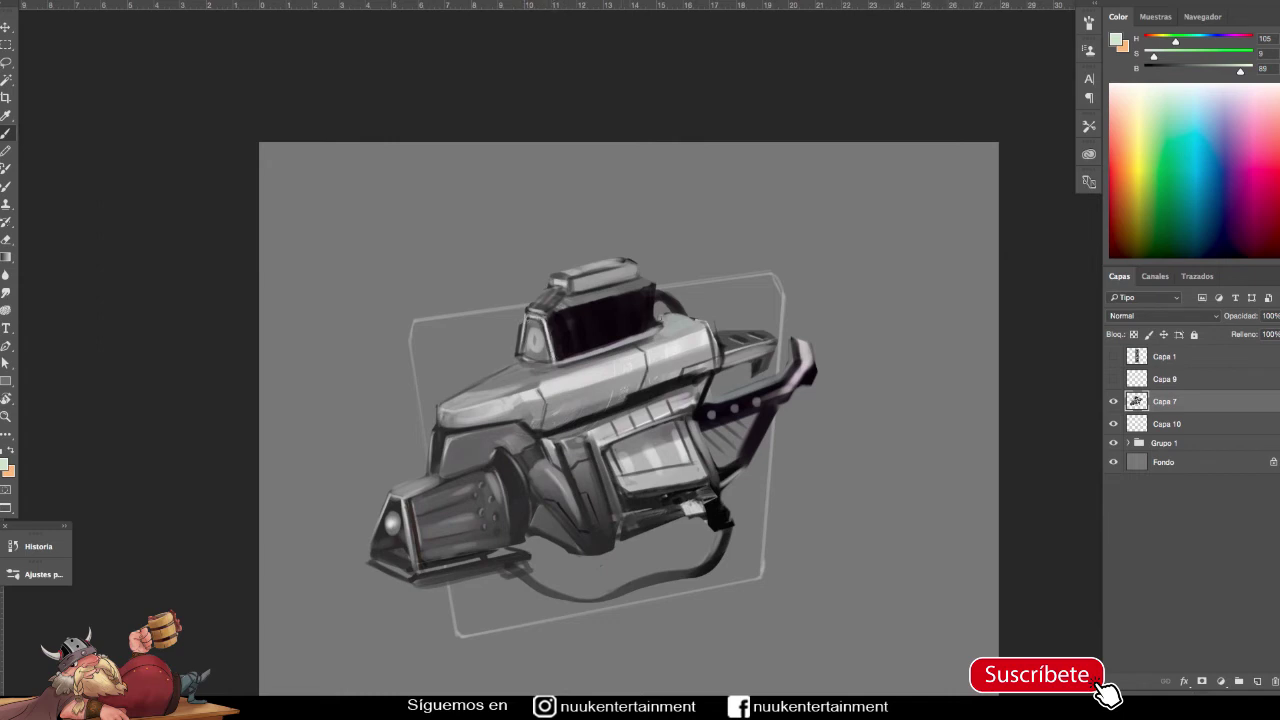
left_click_drag(522, 355, 550, 360)
Step: Add a near-white highlight along the scope window's right edge
left_click(686, 342, "alt")
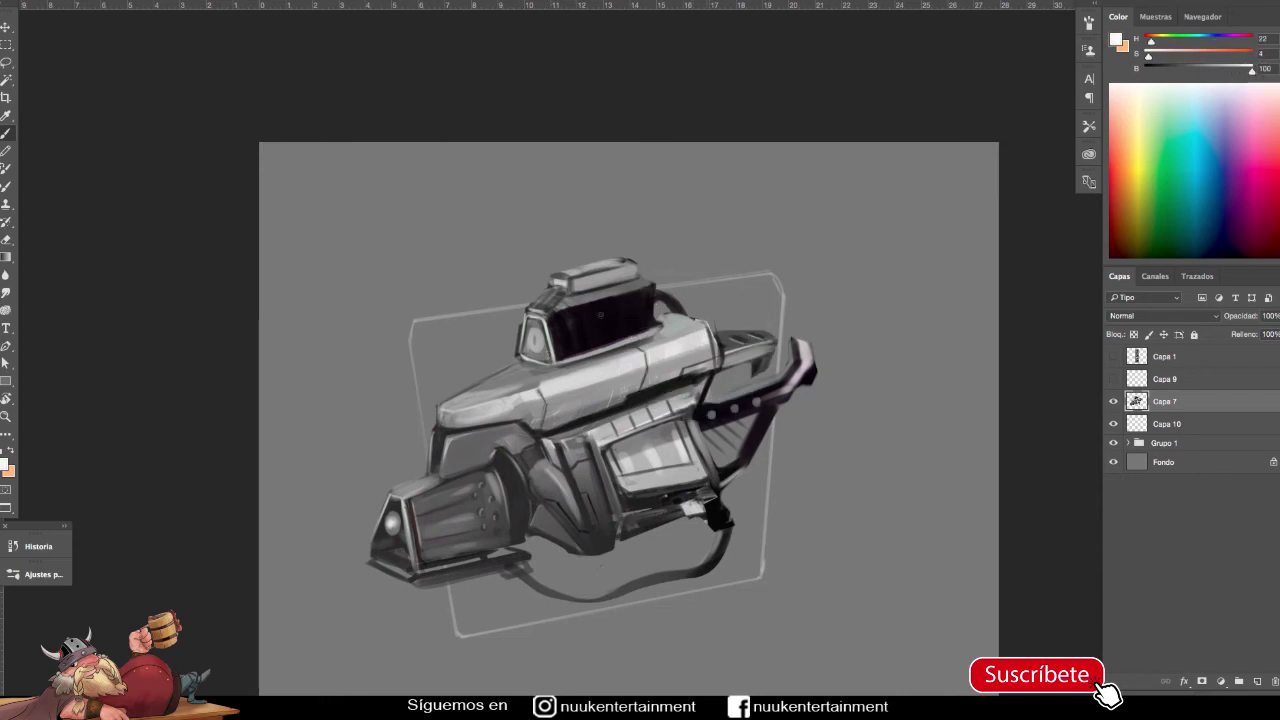
left_click_drag(610, 328, 628, 295)
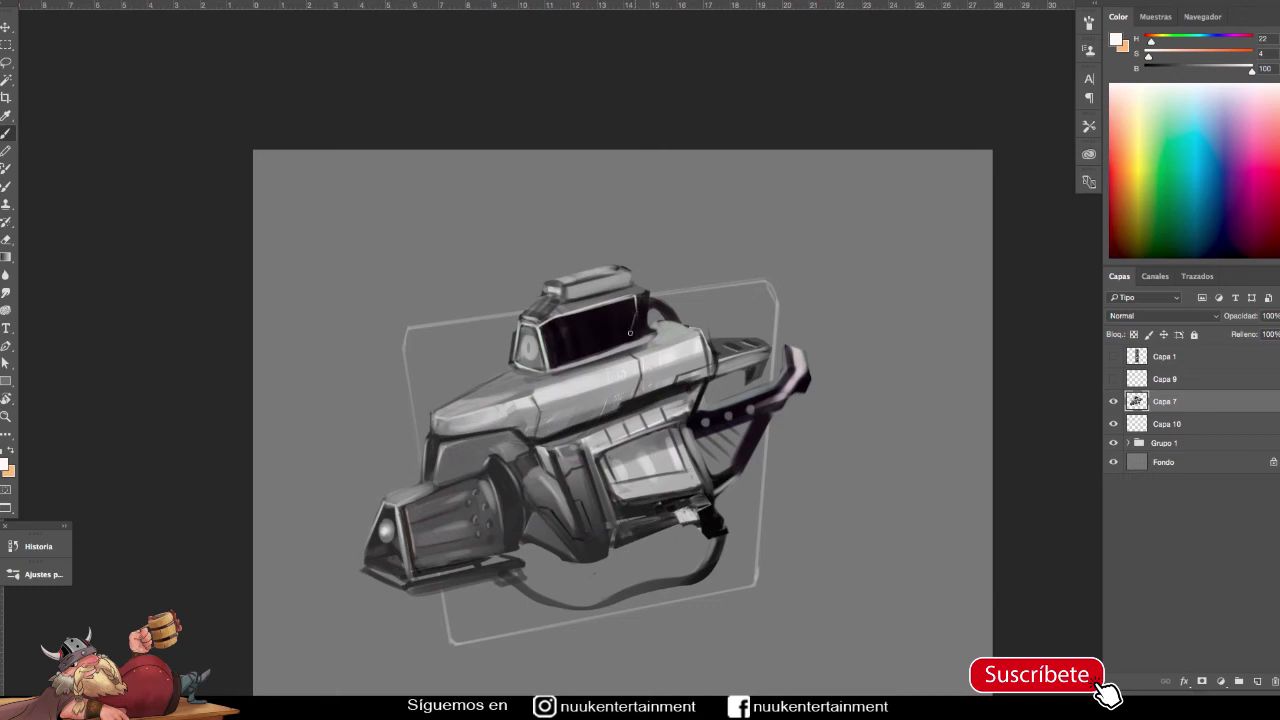
left_click_drag(635, 305, 629, 342)
scroll(709, 451, "down", 1)
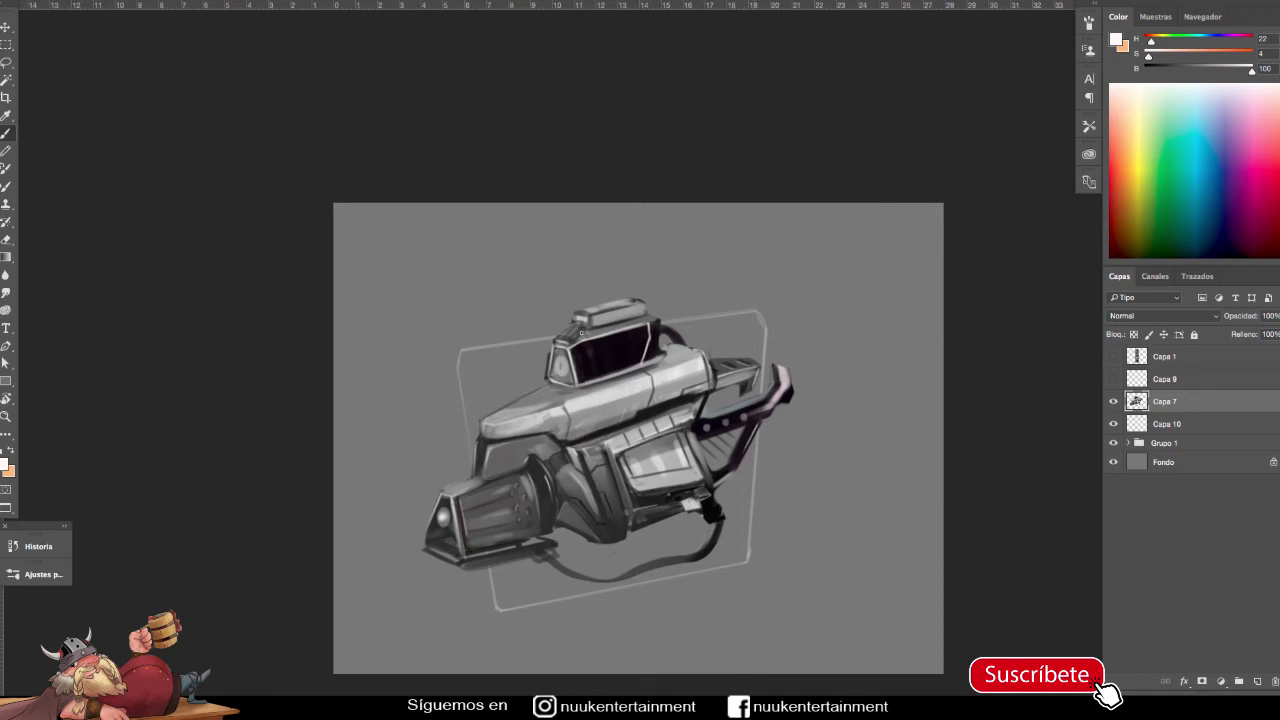
Step: Darken the light facet left of the scope window with near-black purple
left_click(565, 338, "alt")
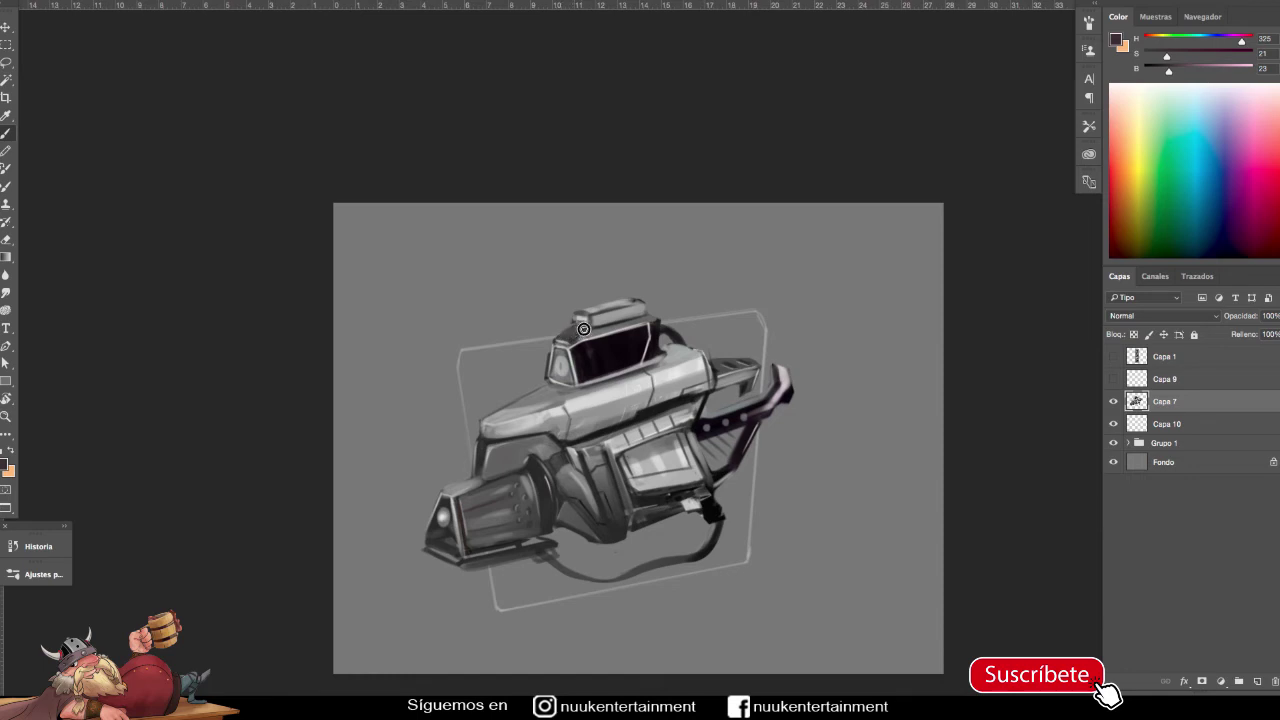
left_click(567, 335, "alt")
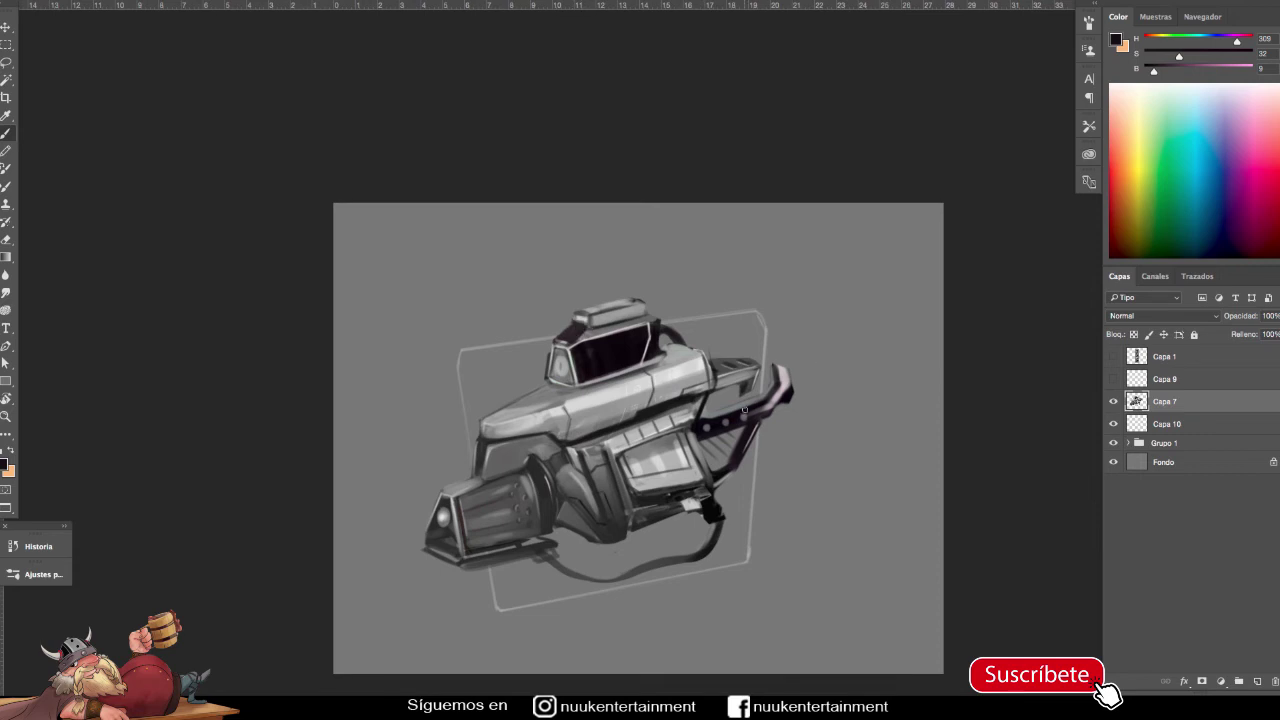
scroll(650, 372, "up", 2)
left_click(593, 357, "alt")
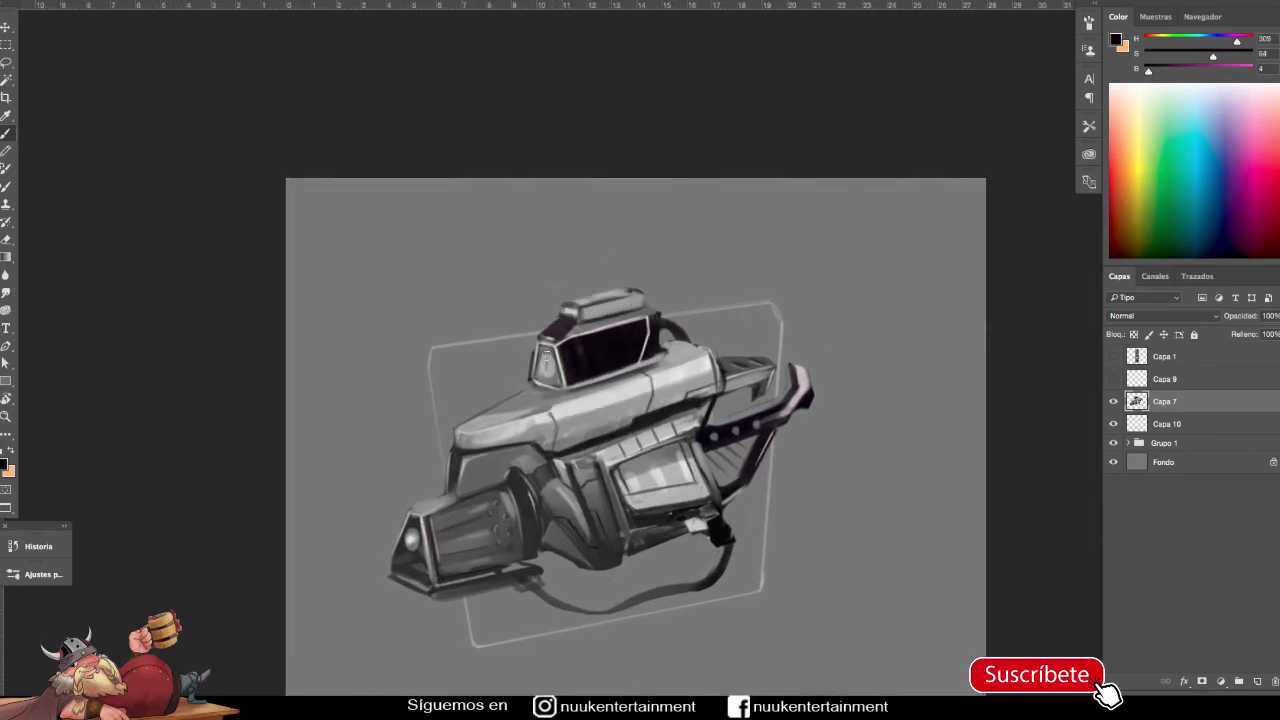
mouse_move(547, 357)
left_mouse_down()
mouse_move(545, 380)
mouse_move(540, 370)
mouse_move(548, 350)
mouse_move(555, 375)
left_mouse_up()
Step: Paint a neutral light-grey highlight, saturation 0, beside the dark window
left_click(552, 366, "alt")
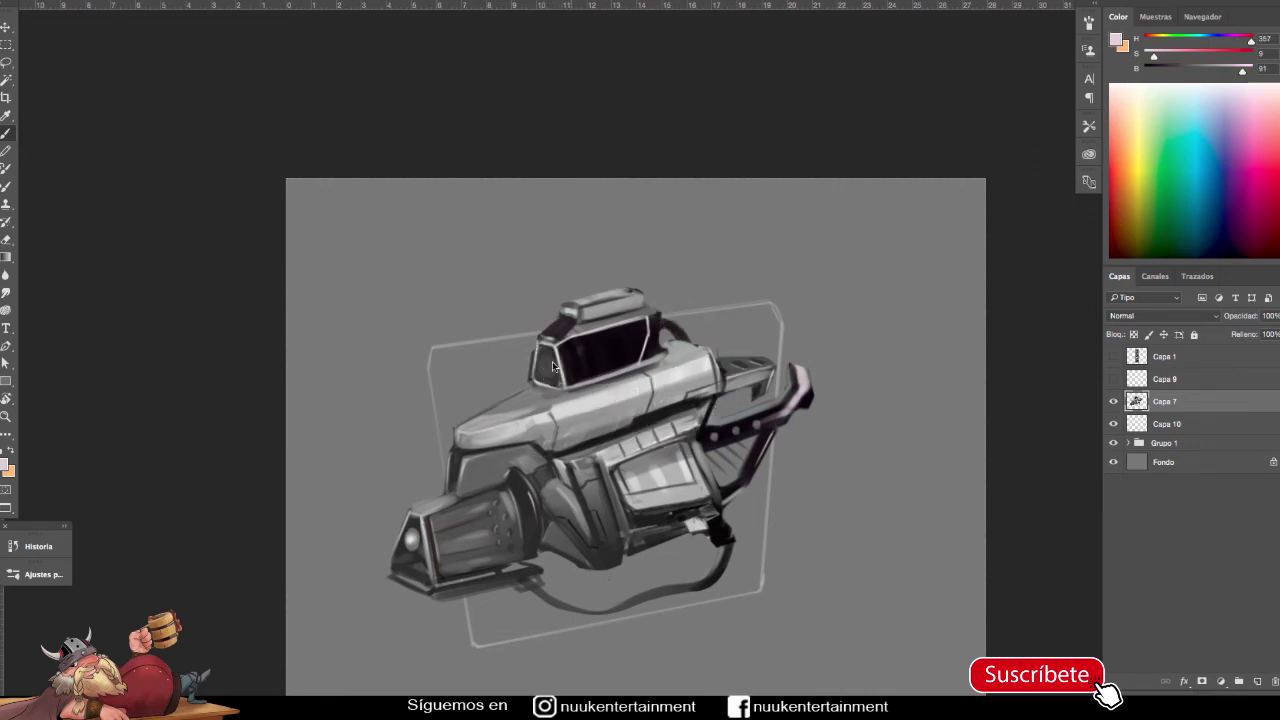
left_click_drag(1153, 56, 1144, 56)
mouse_move(546, 356)
left_mouse_down()
mouse_move(538, 372)
mouse_move(561, 349)
left_mouse_up()
scroll(750, 428, "down", 1)
scroll(620, 430, "up", 1)
key("F5")
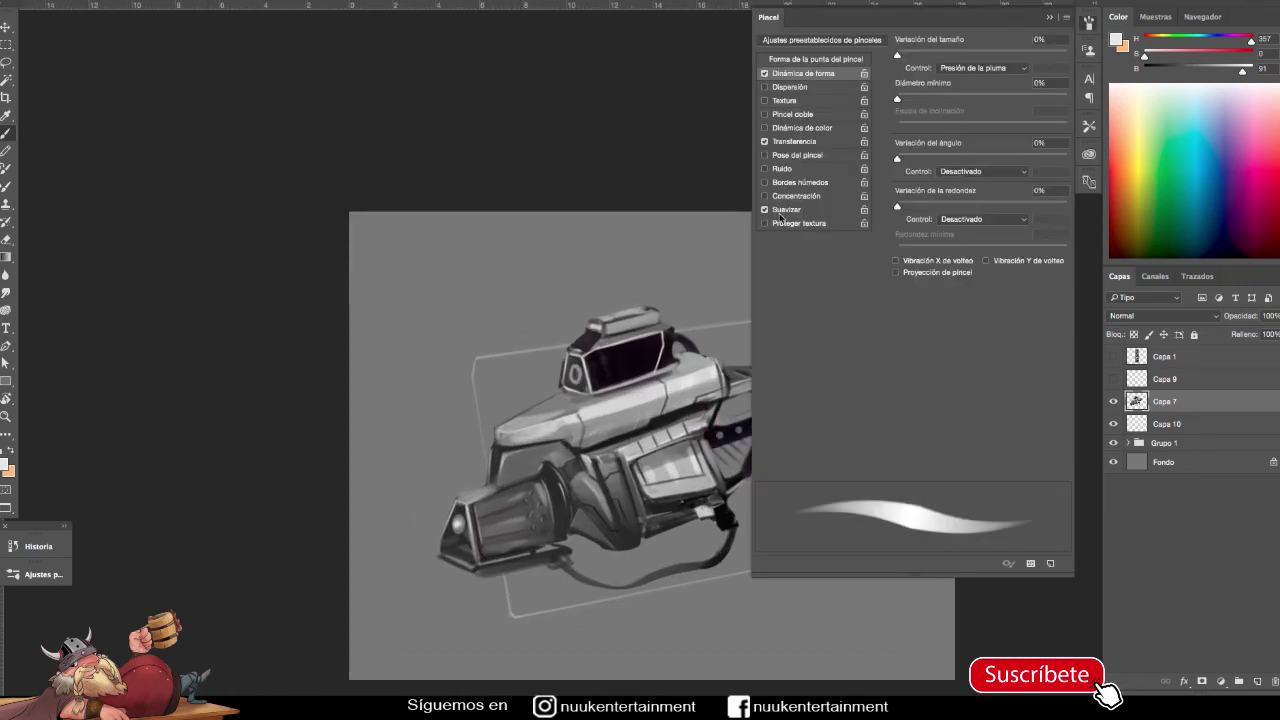
Step: Repaint the shading of the gun's dark window, undoing a first grey attempt
key("F5")
left_click(681, 399, "alt")
left_click_drag(612, 385, 660, 345)
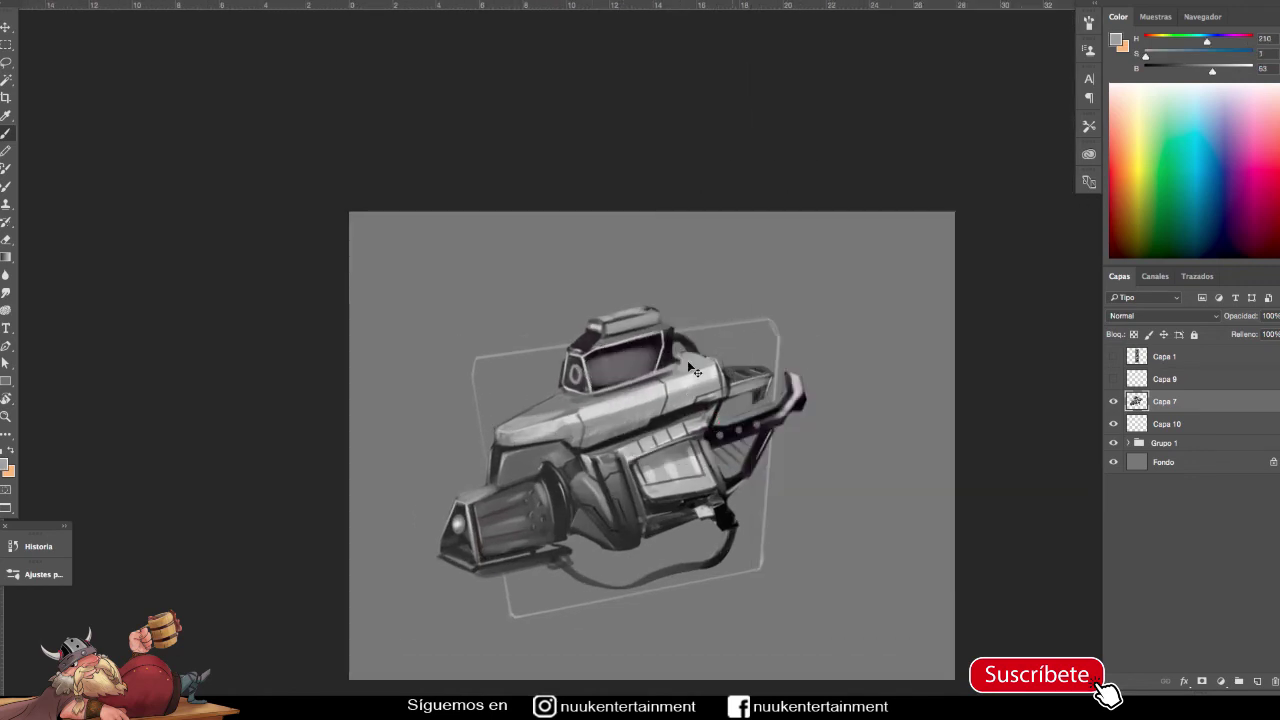
key("ctrl+z")
key("b")
left_click_drag(590, 385, 679, 352)
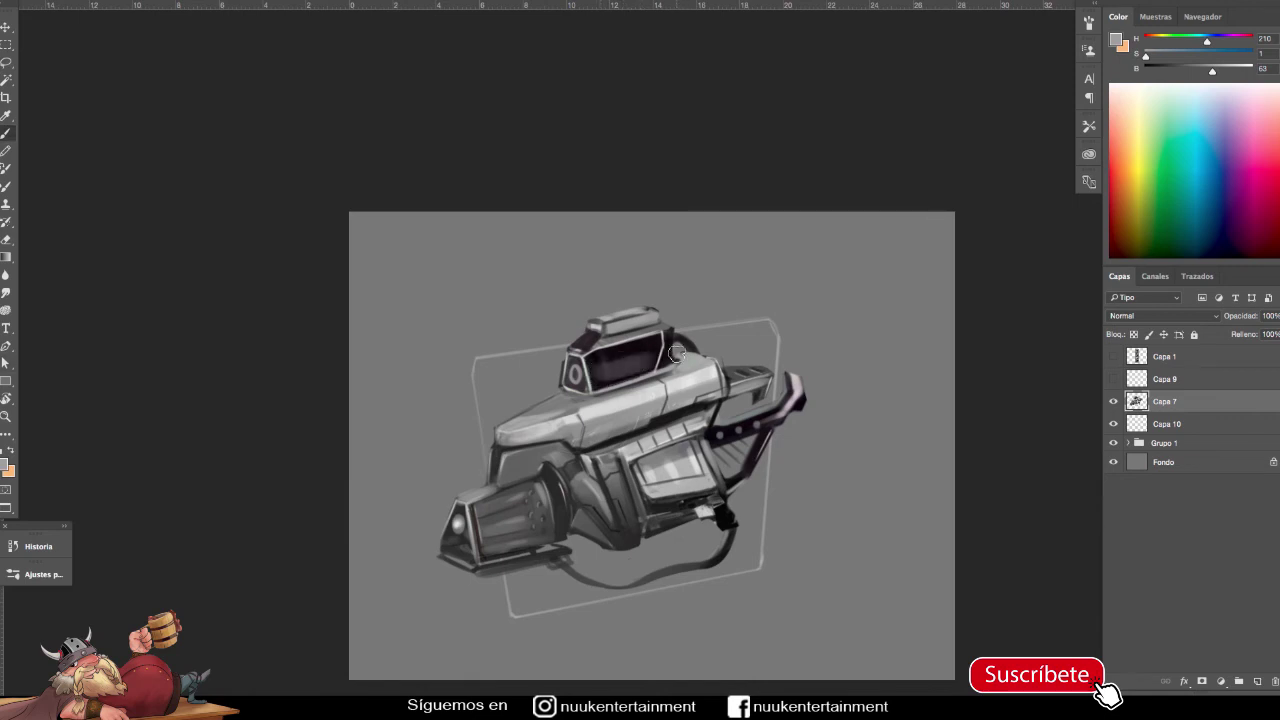
key("F5")
key("F5")
left_click(711, 372, "alt")
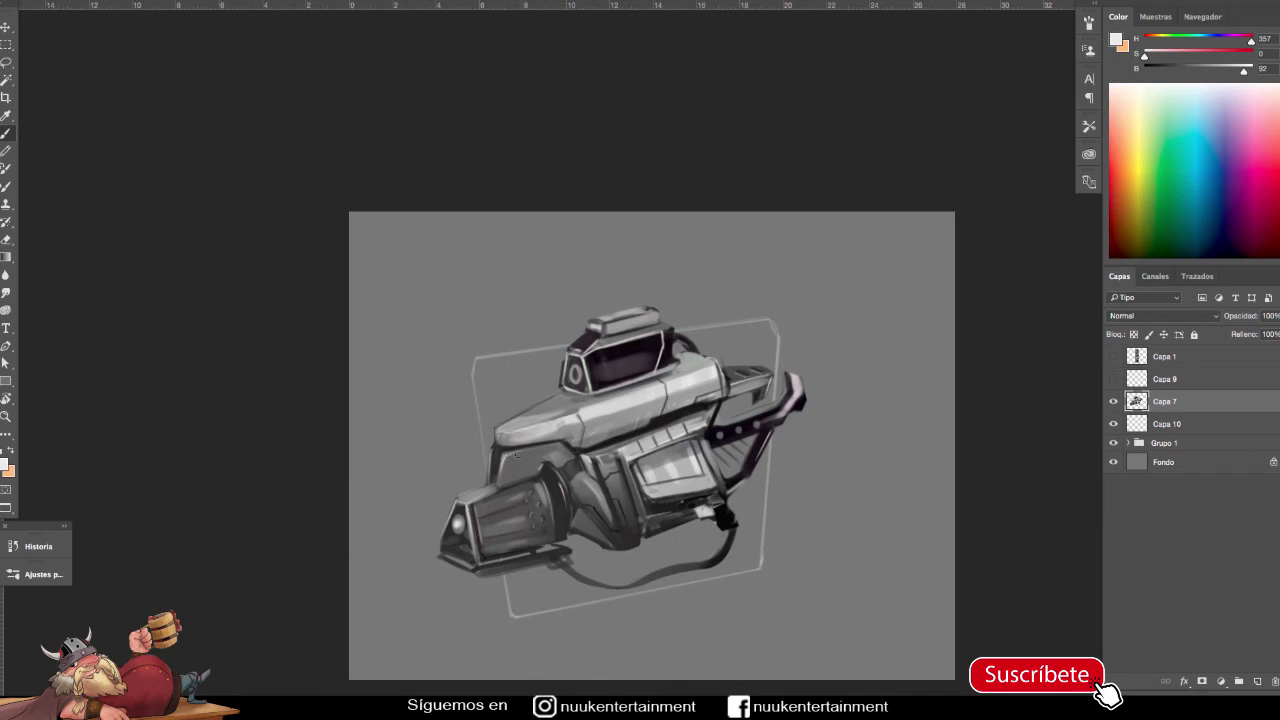
Step: Delete the unused Capa 1 layer from the Layers panel
scroll(782, 462, "up", 1)
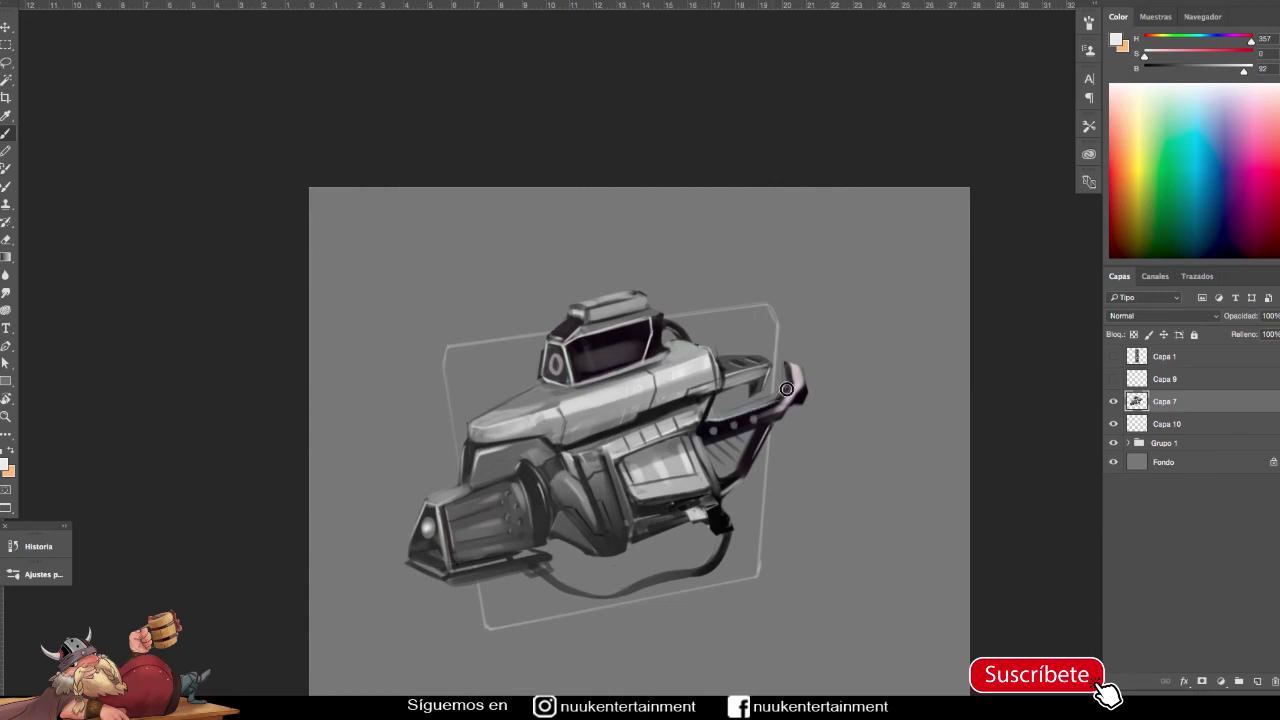
scroll(785, 392, "down", 1)
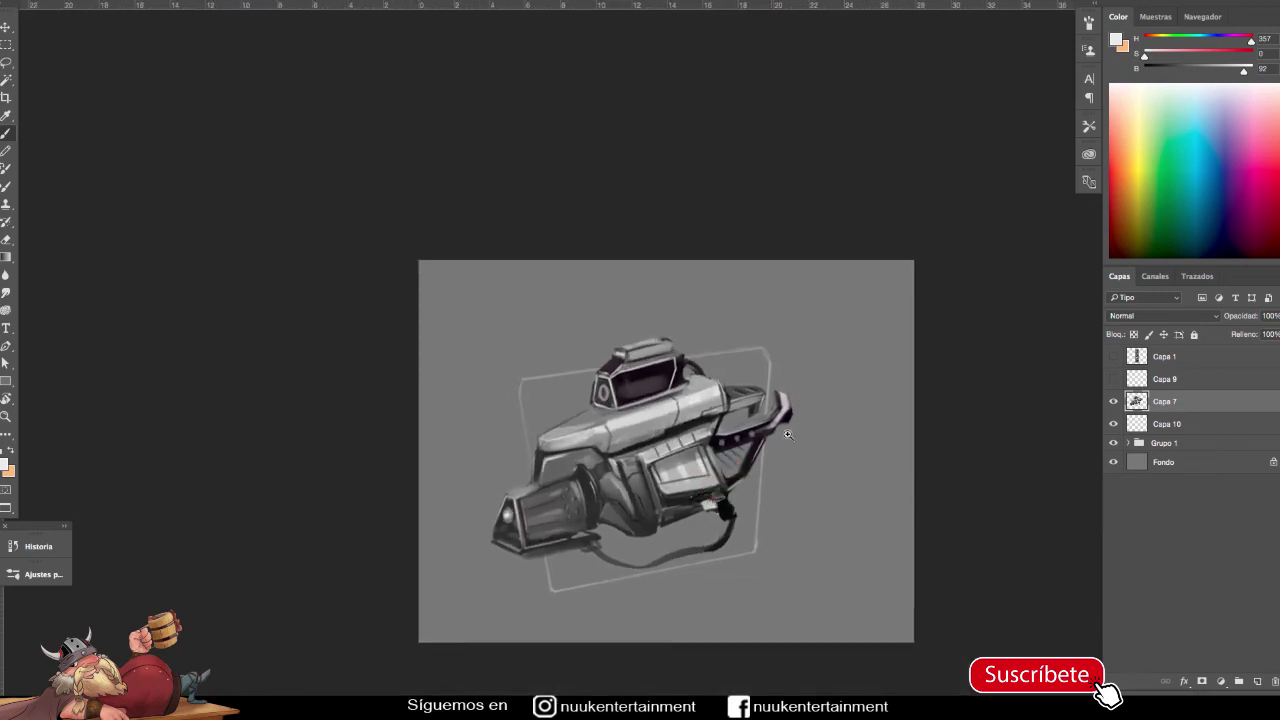
scroll(820, 477, "up", 1)
scroll(820, 477, "up", 1)
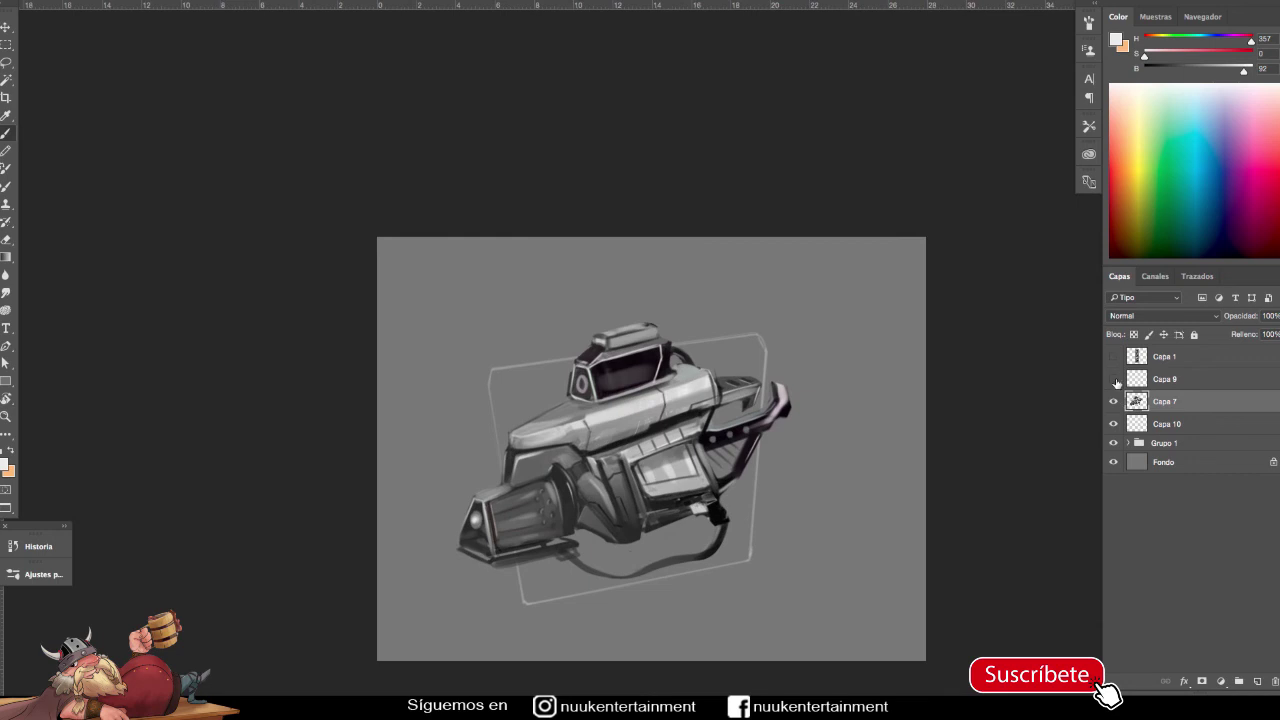
left_click(1160, 357)
key("Delete")
Step: Select Capa 7 and add a new empty layer, Capa 11, above it
left_click(1113, 379)
left_click(1113, 379)
scroll(860, 460, "up", 1)
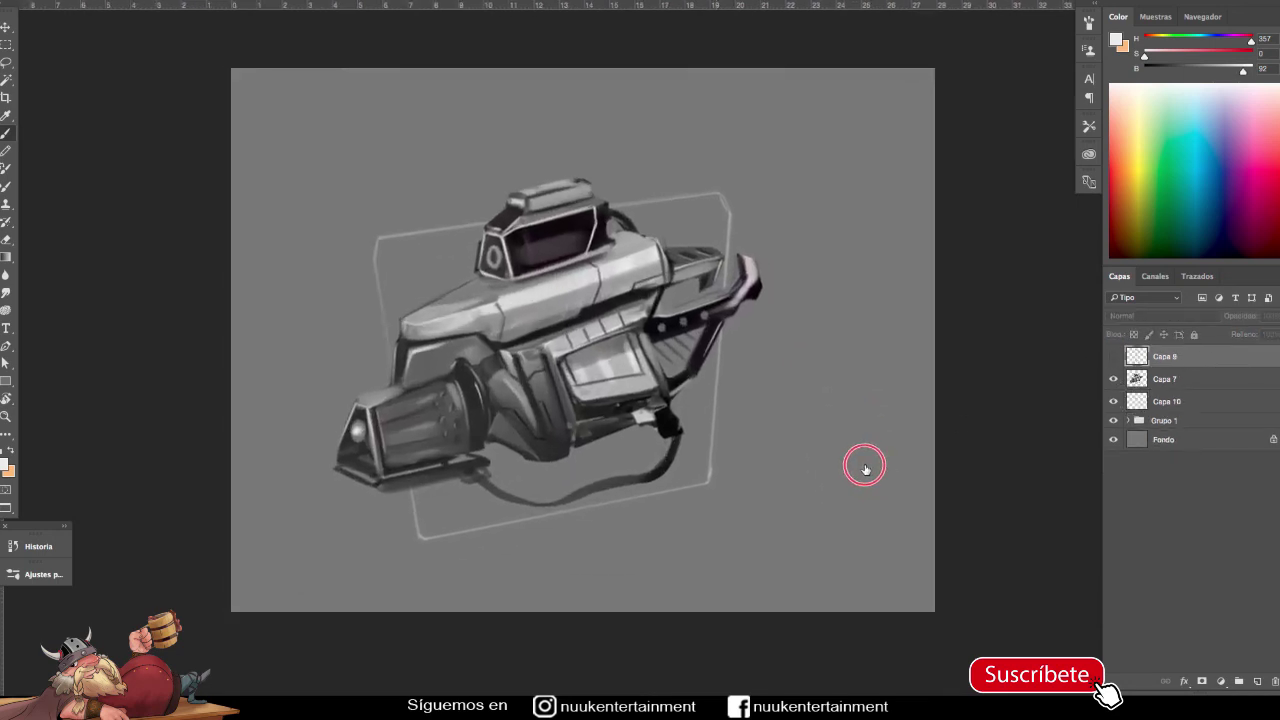
left_click(1137, 386)
left_click(528, 201, "alt")
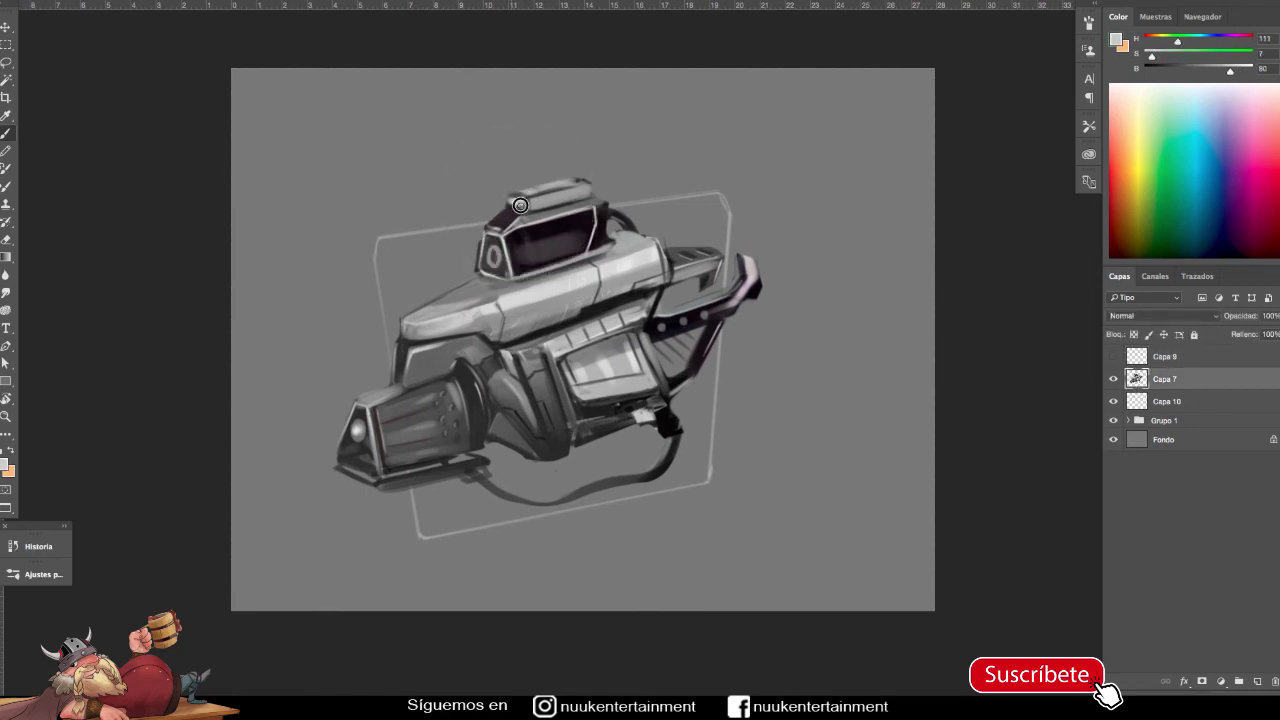
scroll(766, 400, "down", 1)
left_click(1258, 682)
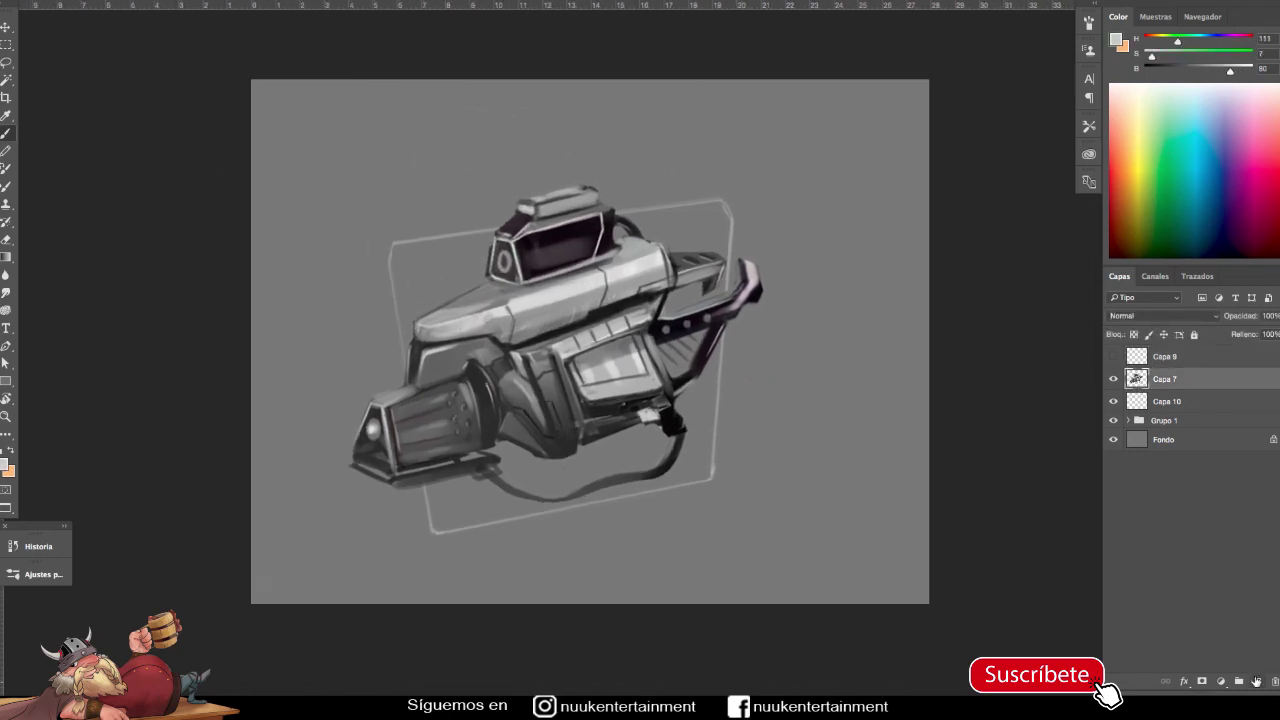
Step: Test neutral grey and pink strokes over the grille and the gun's top body
left_click(180, 4)
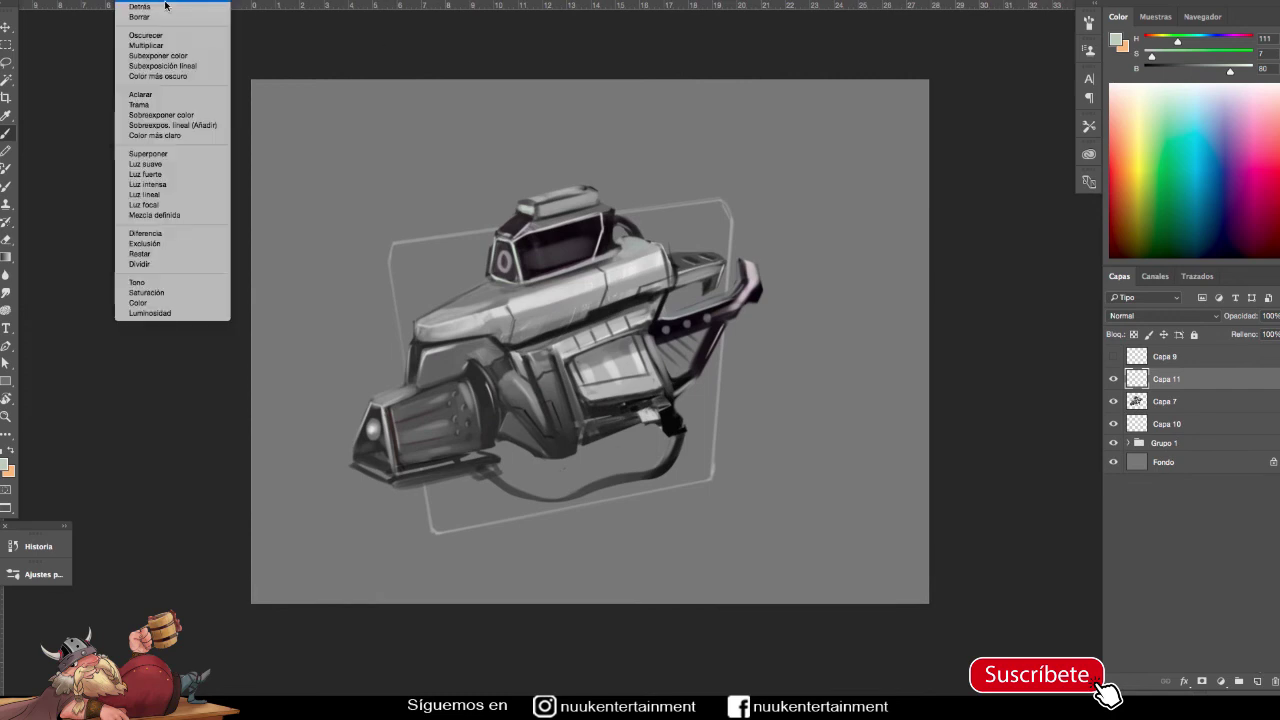
left_click_drag(1183, 57, 1145, 57)
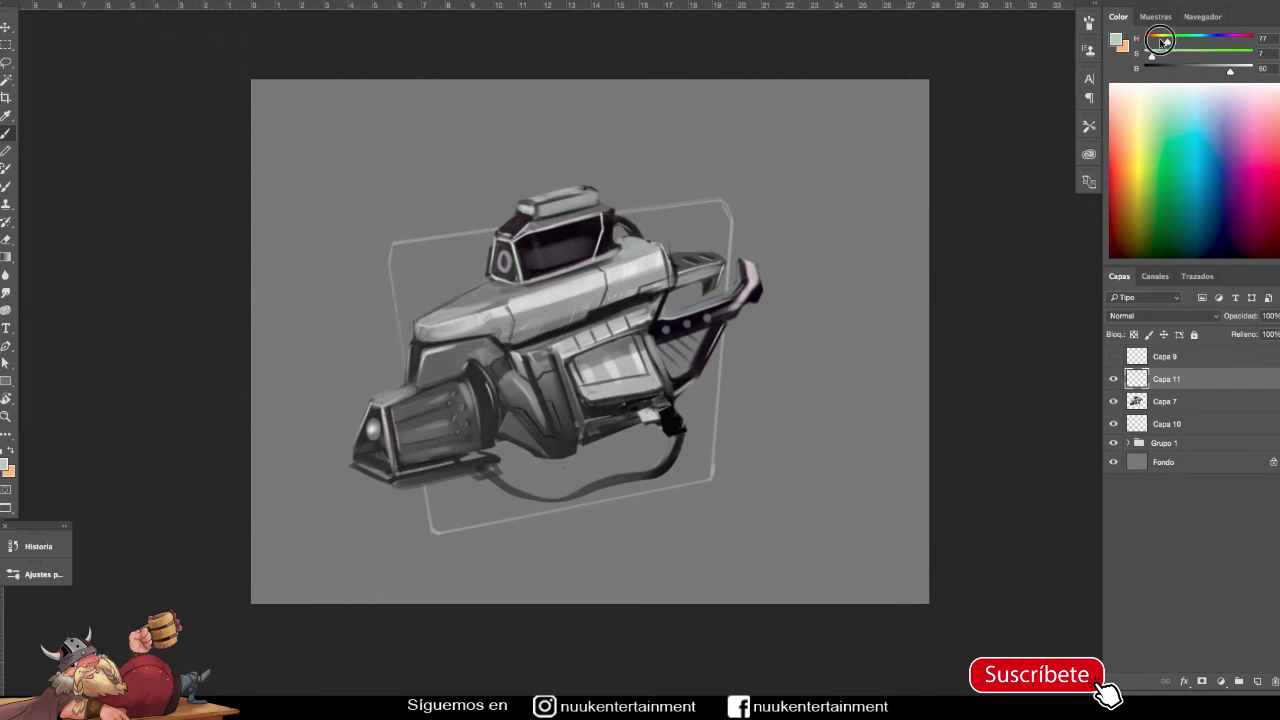
mouse_move(630, 346)
left_mouse_down()
mouse_move(652, 369)
mouse_move(636, 366)
left_mouse_up()
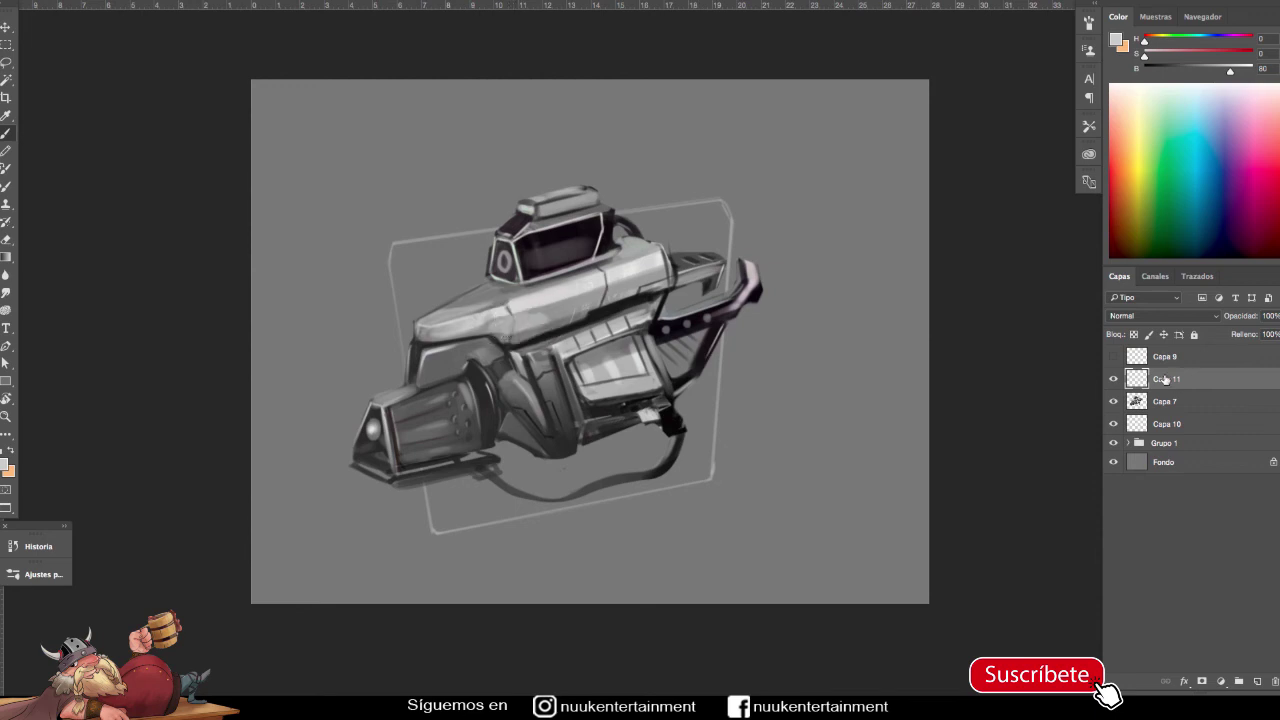
left_click_drag(1145, 57, 1181, 55)
left_click_drag(600, 288, 515, 305)
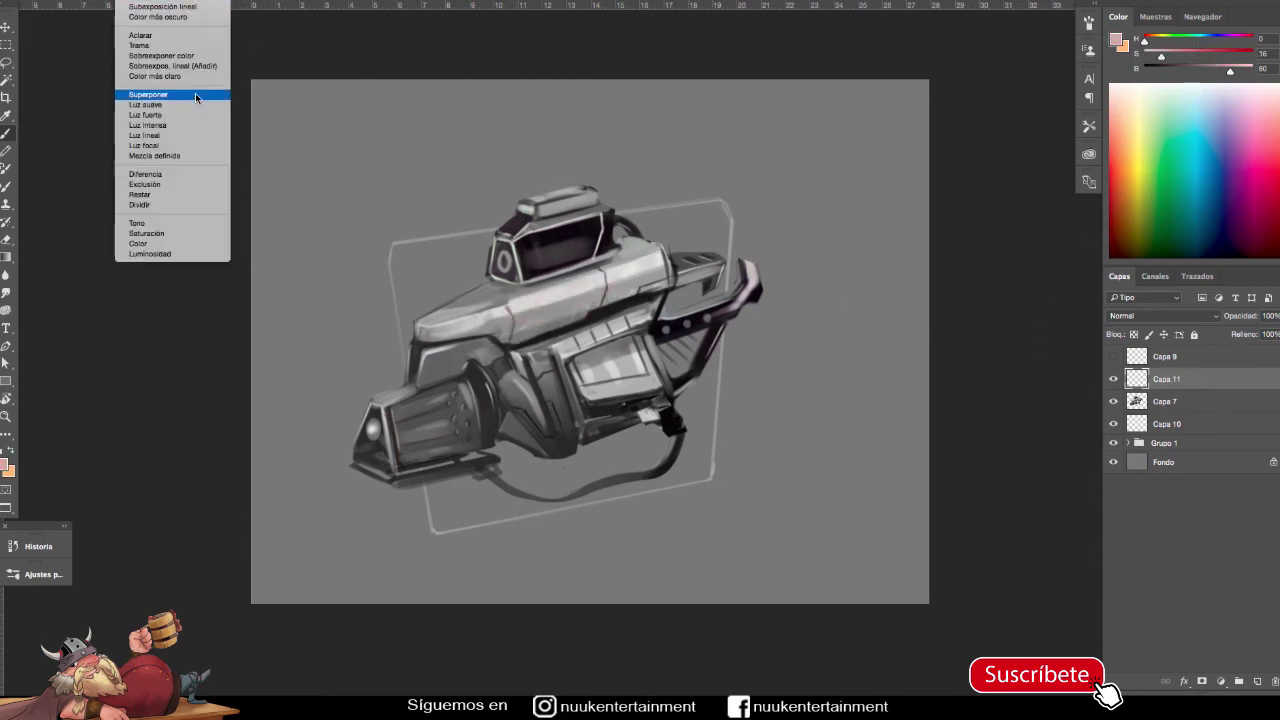
left_click_drag(1161, 57, 1172, 57)
left_click_drag(598, 285, 535, 312)
Step: Switch the brush to Trama blend mode and paint the gun's top body strong red
key("ctrl+z")
left_click(200, 8)
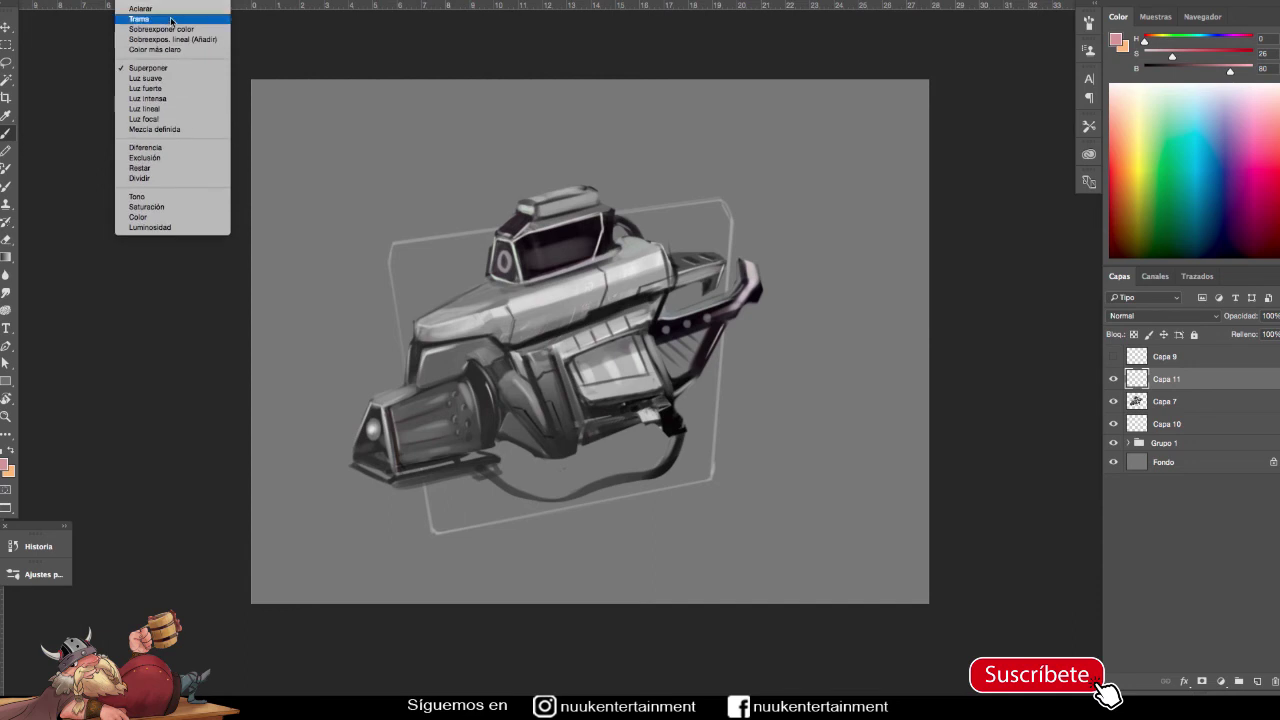
left_click(171, 20)
left_click_drag(545, 310, 594, 289)
left_click_drag(1172, 57, 1222, 56)
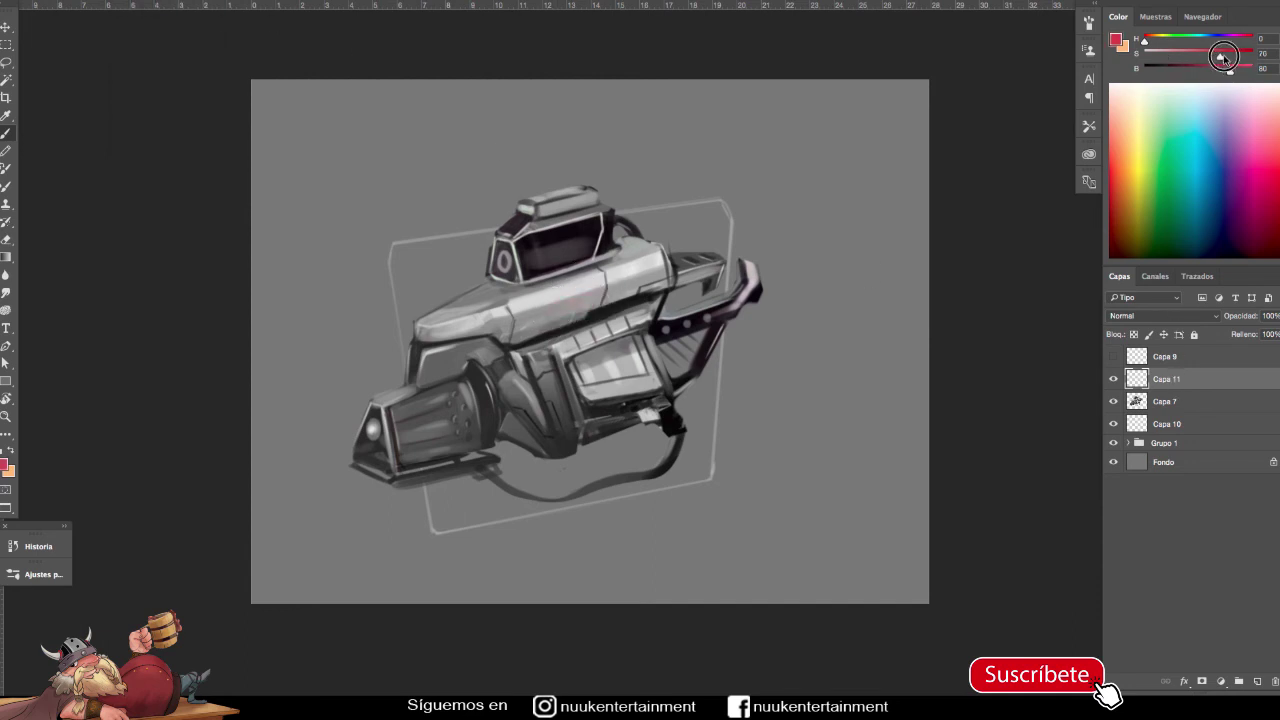
mouse_move(572, 300)
left_mouse_down()
mouse_move(625, 272)
mouse_move(620, 250)
mouse_move(640, 245)
mouse_move(662, 279)
mouse_move(535, 327)
mouse_move(505, 330)
mouse_move(517, 314)
mouse_move(420, 326)
mouse_move(508, 323)
mouse_move(514, 286)
mouse_move(443, 306)
mouse_move(508, 294)
left_mouse_up()
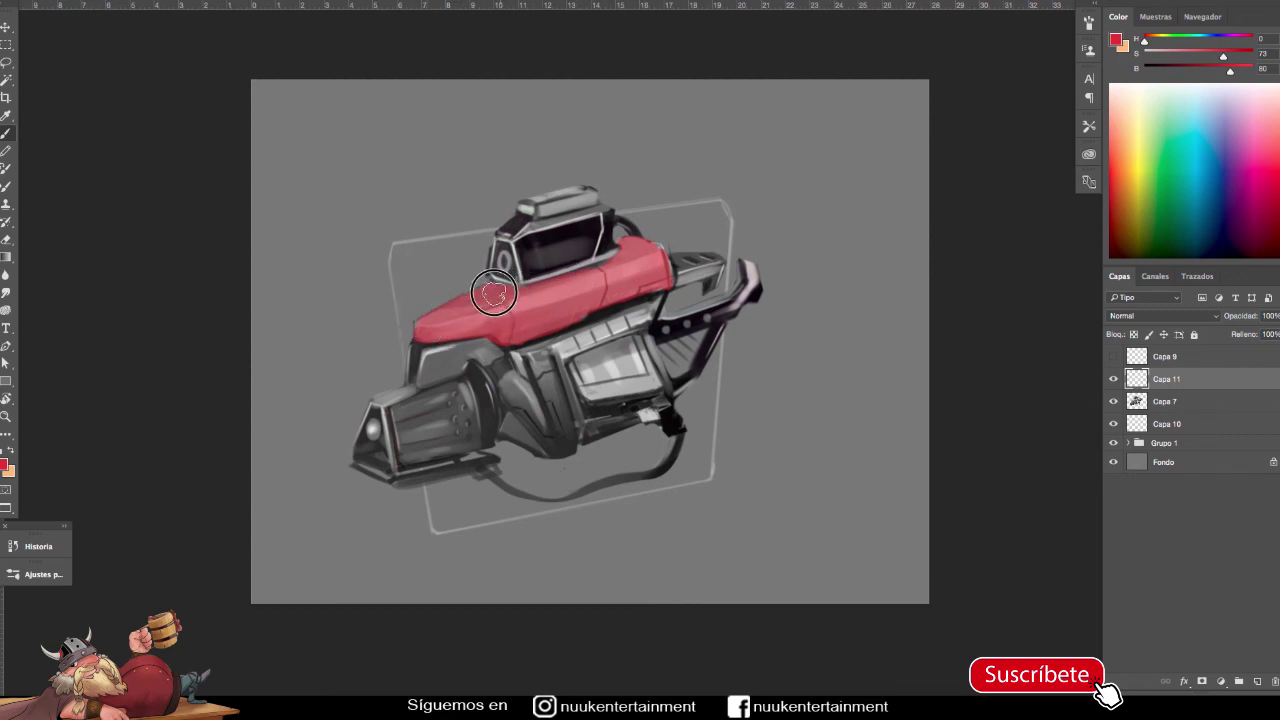
Step: Paint the front muzzle face red, tidying edges with the eraser and rotated view
scroll(606, 423, "down", 1)
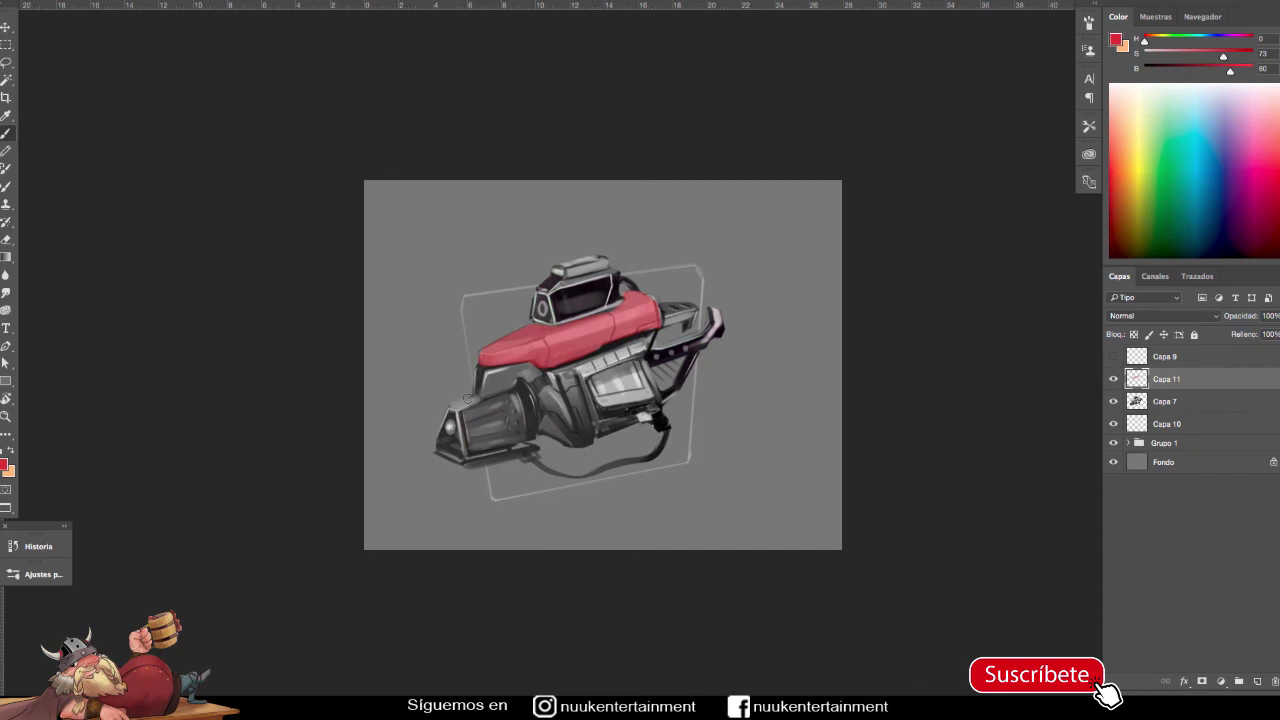
mouse_move(452, 410)
left_mouse_down()
mouse_move(441, 448)
mouse_move(453, 412)
mouse_move(446, 452)
mouse_move(452, 425)
mouse_move(446, 452)
mouse_move(450, 425)
mouse_move(460, 457)
left_mouse_up()
key("e")
key("r")
mouse_move(623, 398)
left_mouse_down()
mouse_move(617, 489)
mouse_move(486, 235)
left_mouse_up()
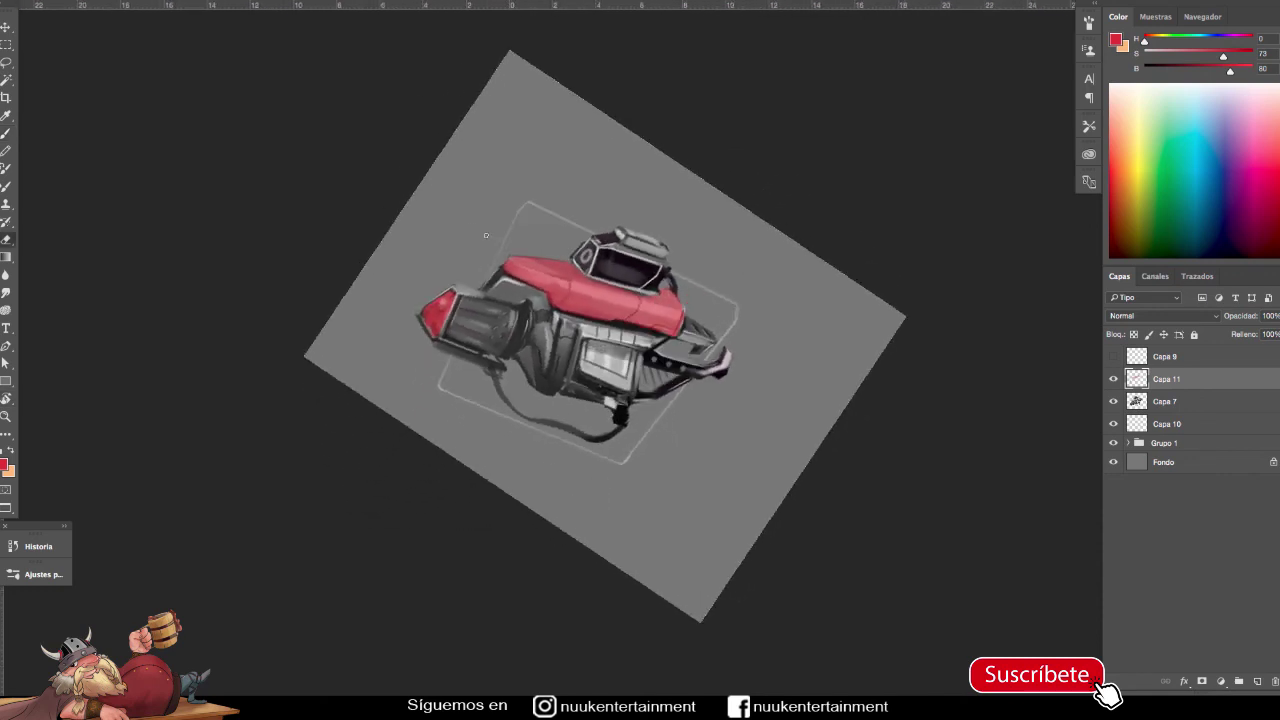
key("r")
mouse_move(645, 453)
left_mouse_down()
mouse_move(686, 386)
mouse_move(686, 409)
left_mouse_up()
key("b")
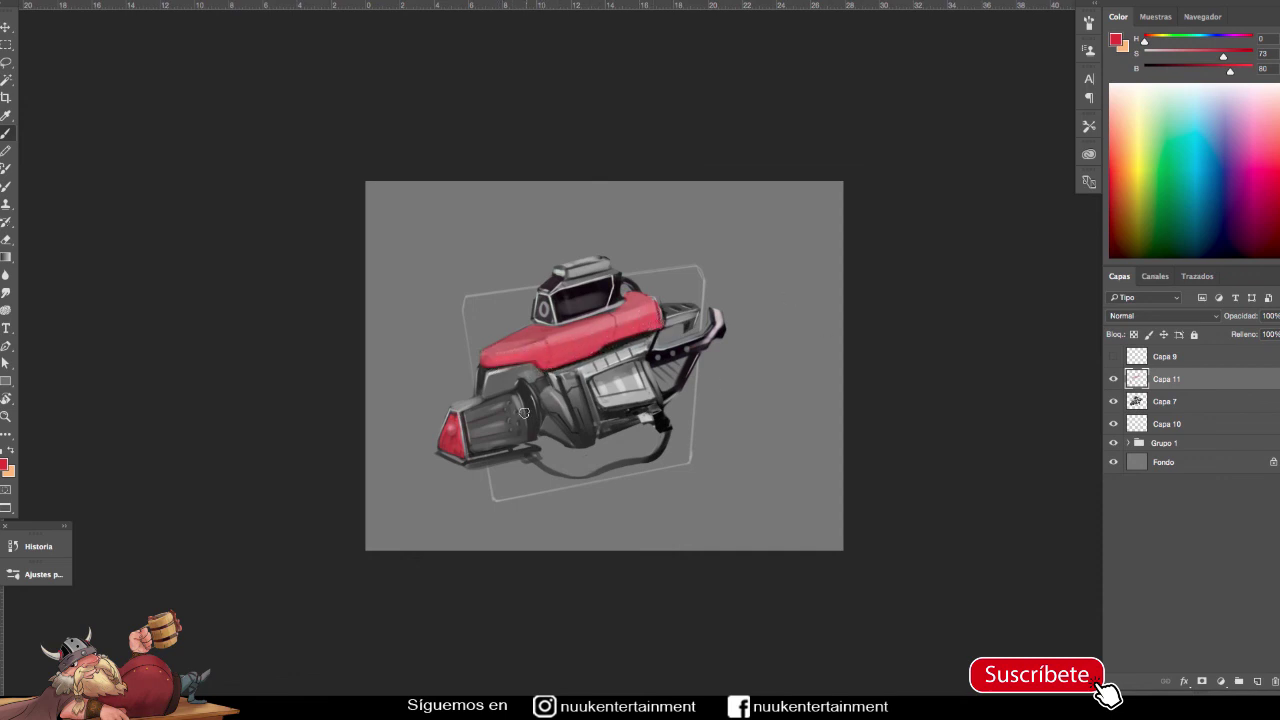
Step: Paint two red barrel stripes, the side panel and the dark visor's edge
mouse_move(505, 430)
left_mouse_down()
mouse_move(468, 432)
mouse_move(468, 416)
left_mouse_up()
scroll(740, 391, "up", 1)
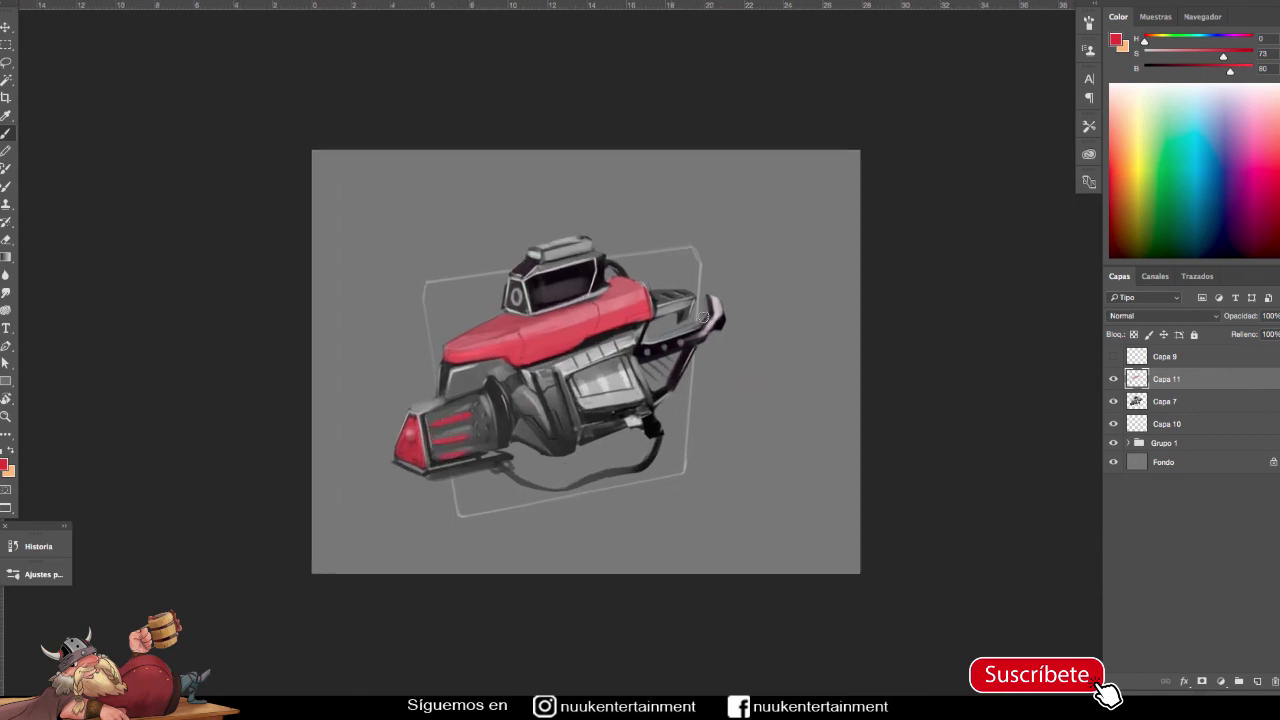
mouse_move(577, 385)
left_mouse_down()
mouse_move(585, 395)
mouse_move(625, 375)
mouse_move(613, 398)
mouse_move(621, 361)
left_mouse_up()
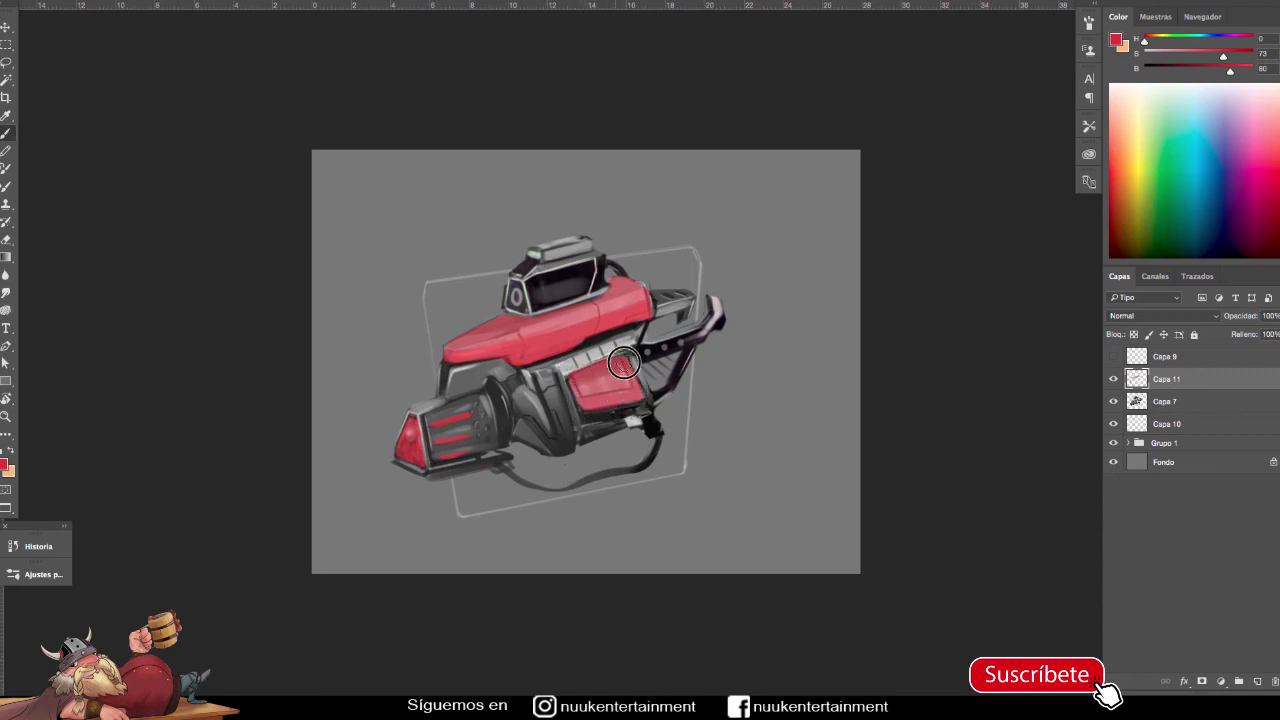
scroll(727, 458, "down", 1)
scroll(727, 458, "up", 1)
left_click_drag(536, 318, 542, 304)
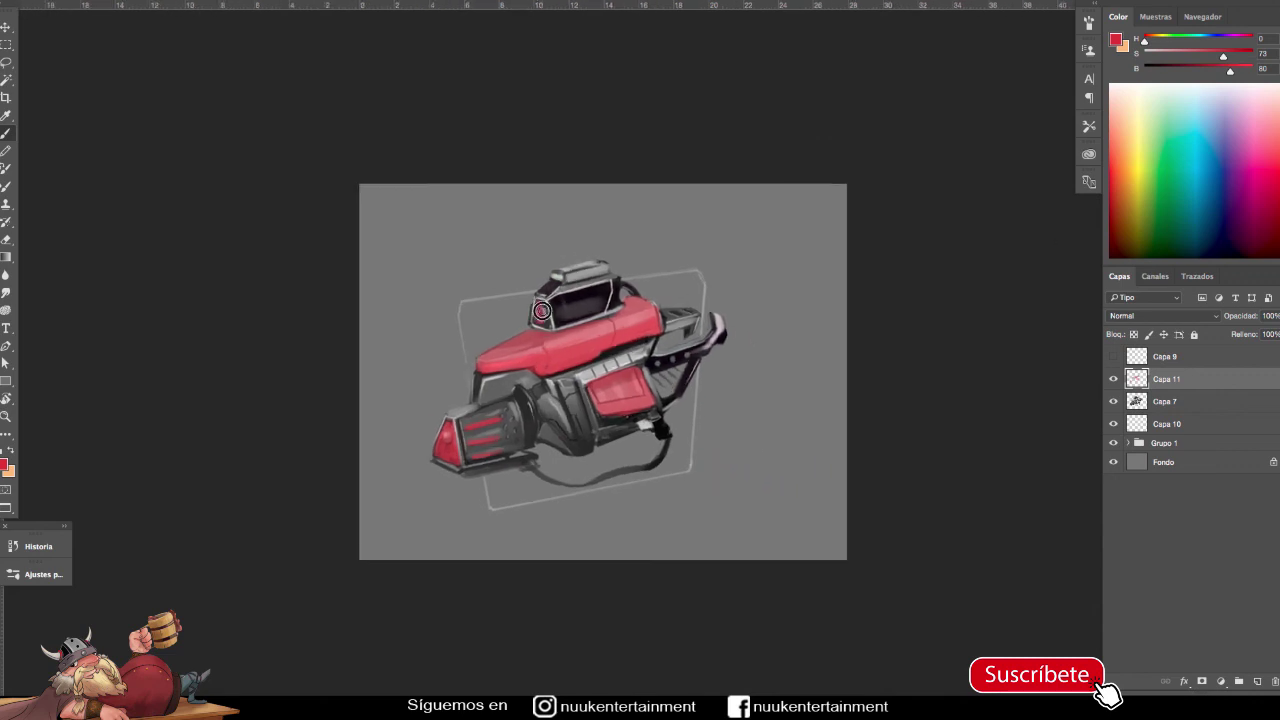
scroll(766, 449, "down", 1)
scroll(757, 466, "up", 1)
left_click_drag(1166, 62, 1158, 43)
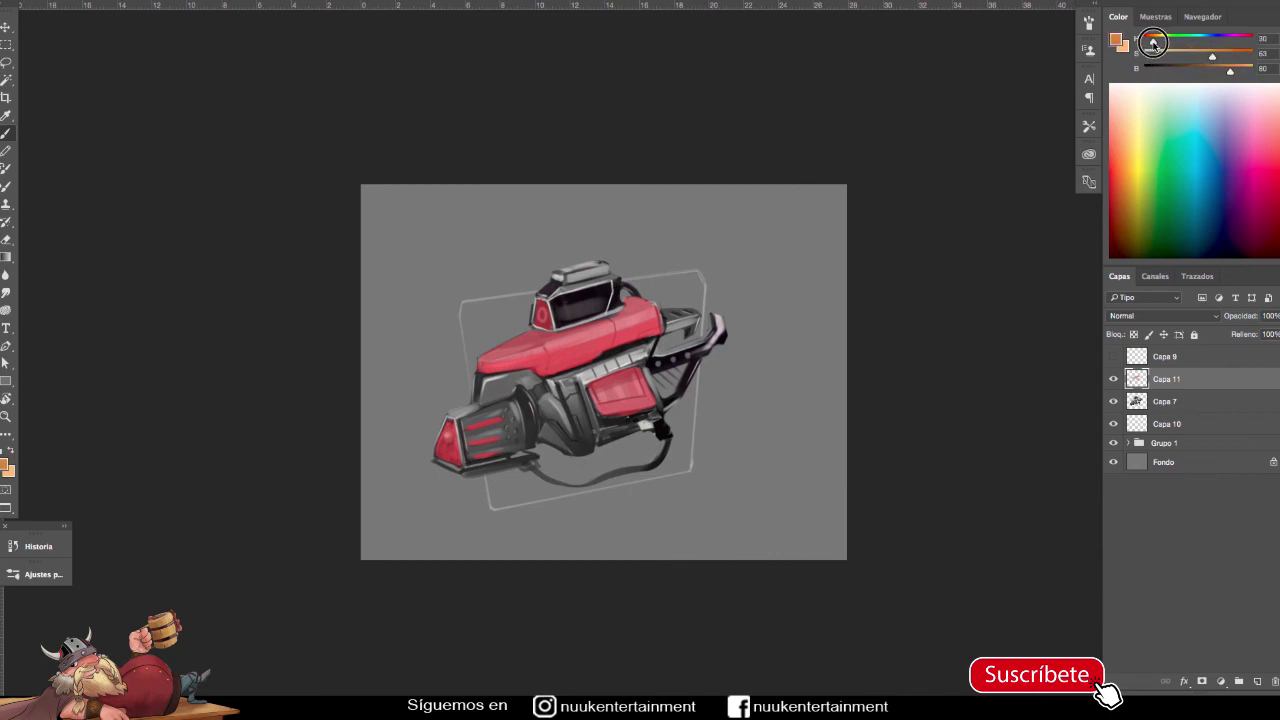
Step: Paint the gun's midsection grip orange and erase its stray edges
mouse_move(589, 376)
left_mouse_down()
mouse_move(618, 361)
mouse_move(598, 438)
mouse_move(574, 422)
mouse_move(597, 438)
left_mouse_up()
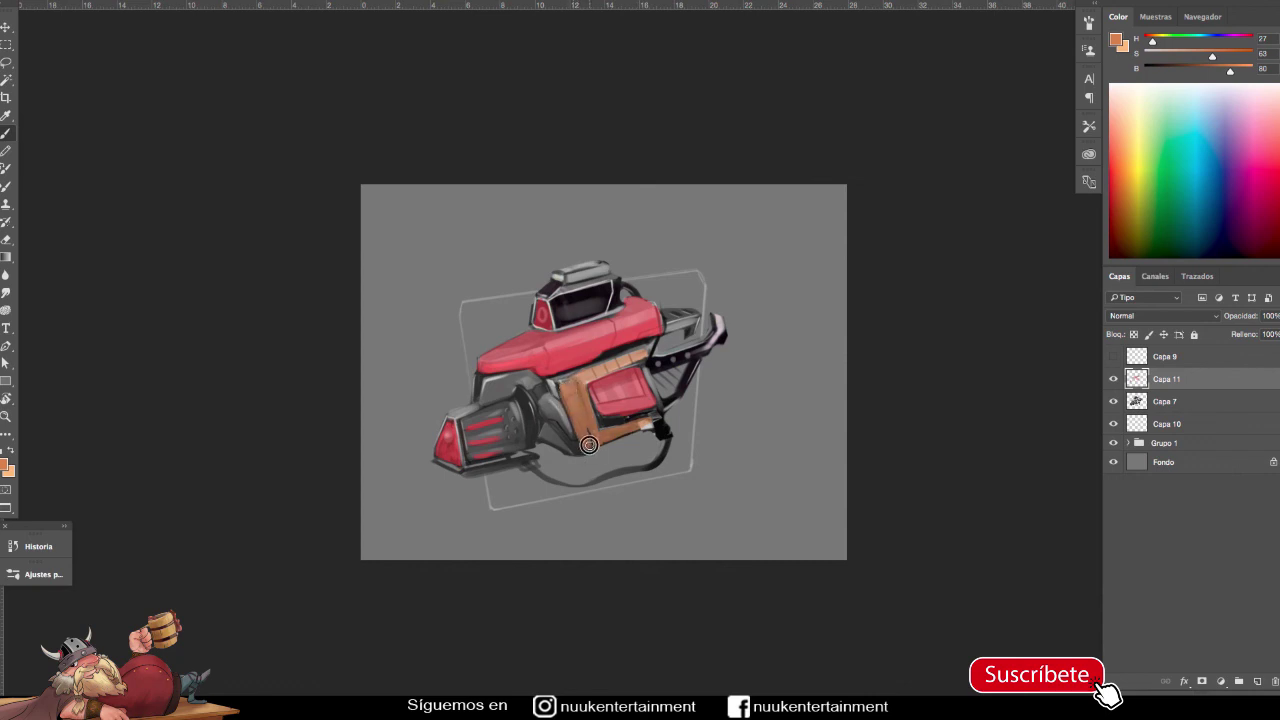
key("e")
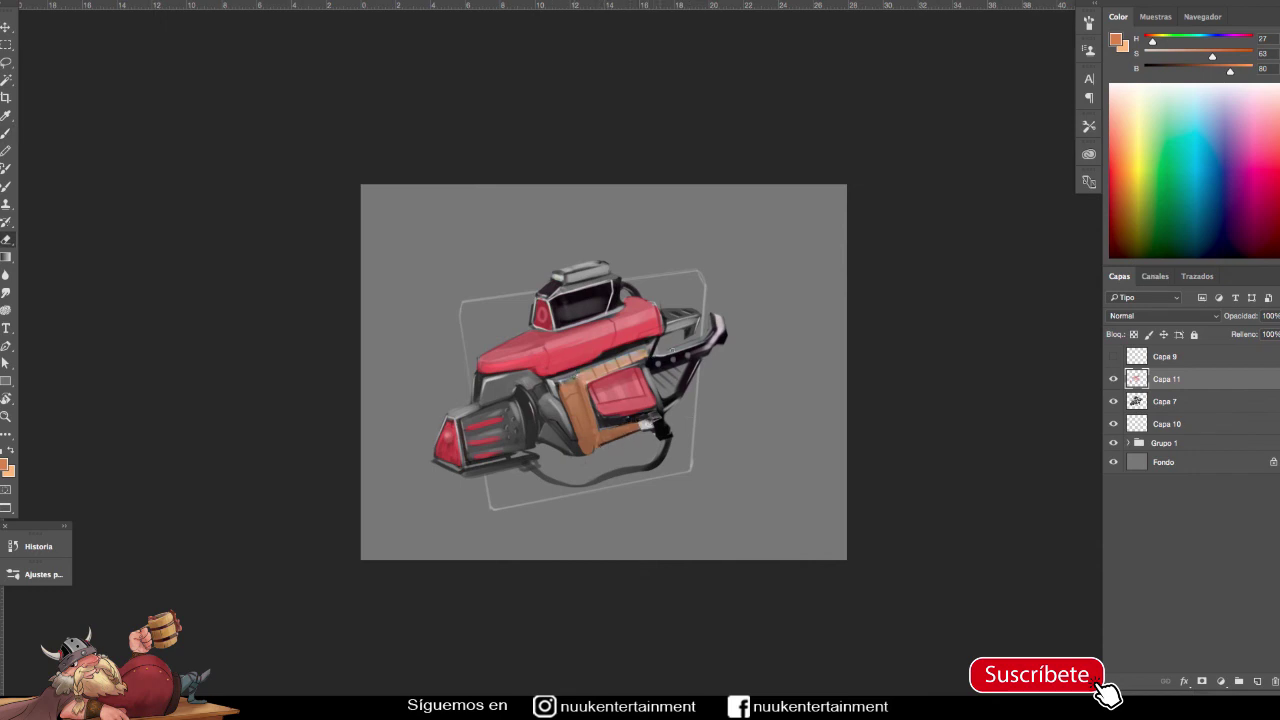
scroll(683, 358, "down", 2)
scroll(683, 358, "up", 3)
key("b")
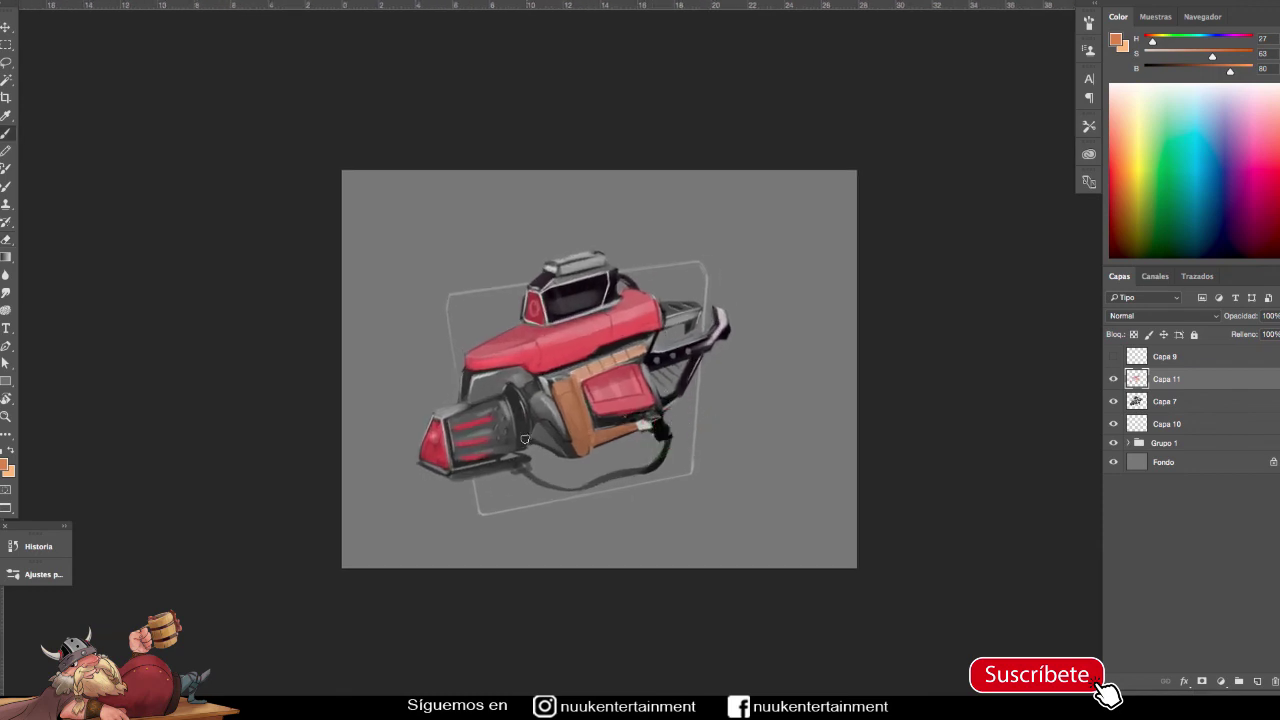
Step: Paint the barrel ring orange-brown, then test a bright yellow stroke and undo it
mouse_move(518, 425)
left_mouse_down()
mouse_move(510, 390)
mouse_move(522, 450)
mouse_move(527, 413)
mouse_move(515, 455)
left_mouse_up()
mouse_move(505, 395)
left_mouse_down()
mouse_move(516, 455)
mouse_move(502, 440)
left_mouse_up()
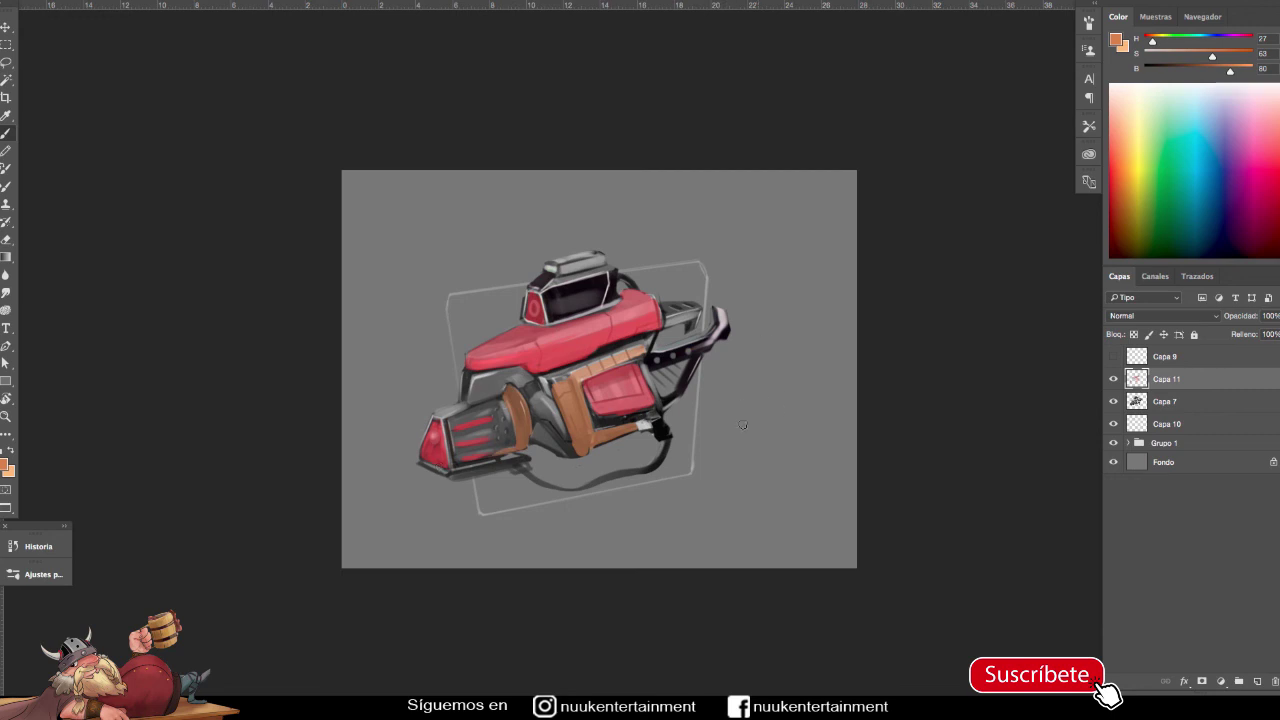
left_click_drag(1155, 42, 1161, 42)
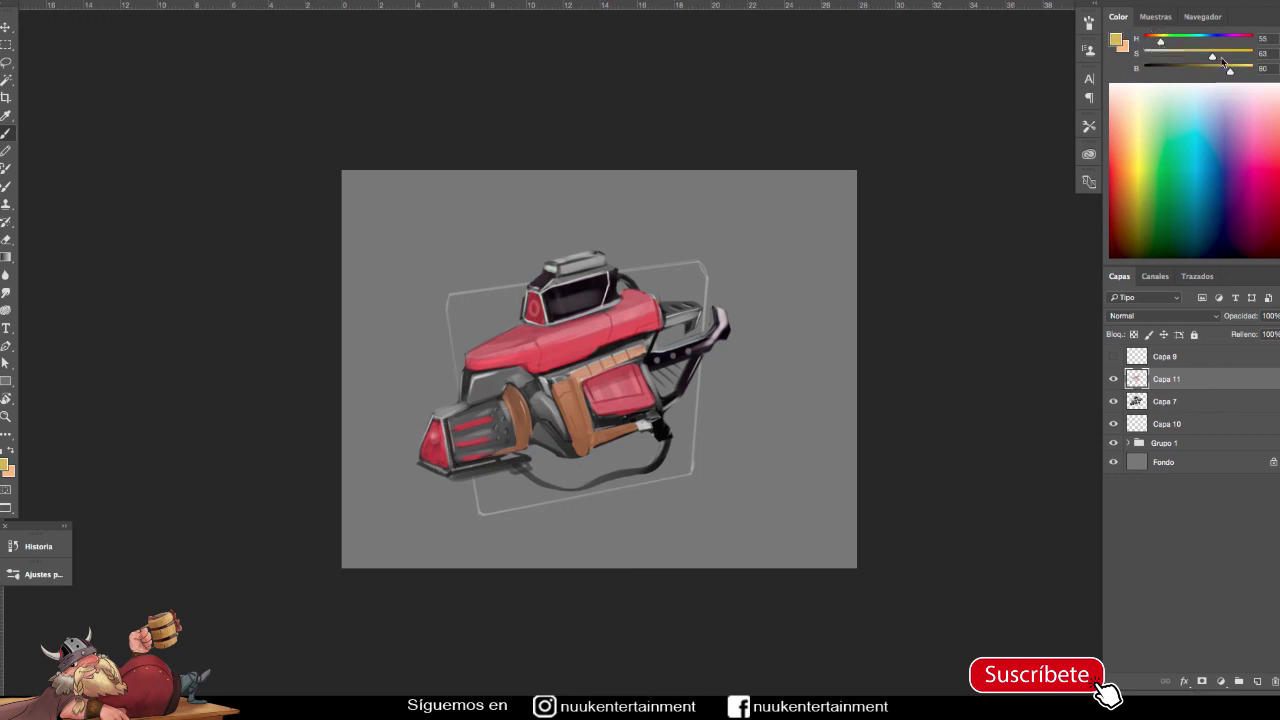
mouse_move(1212, 56)
left_mouse_down()
mouse_move(1242, 56)
mouse_move(1240, 73)
mouse_move(1252, 56)
left_mouse_up()
left_click_drag(640, 357, 591, 375)
key("ctrl+z")
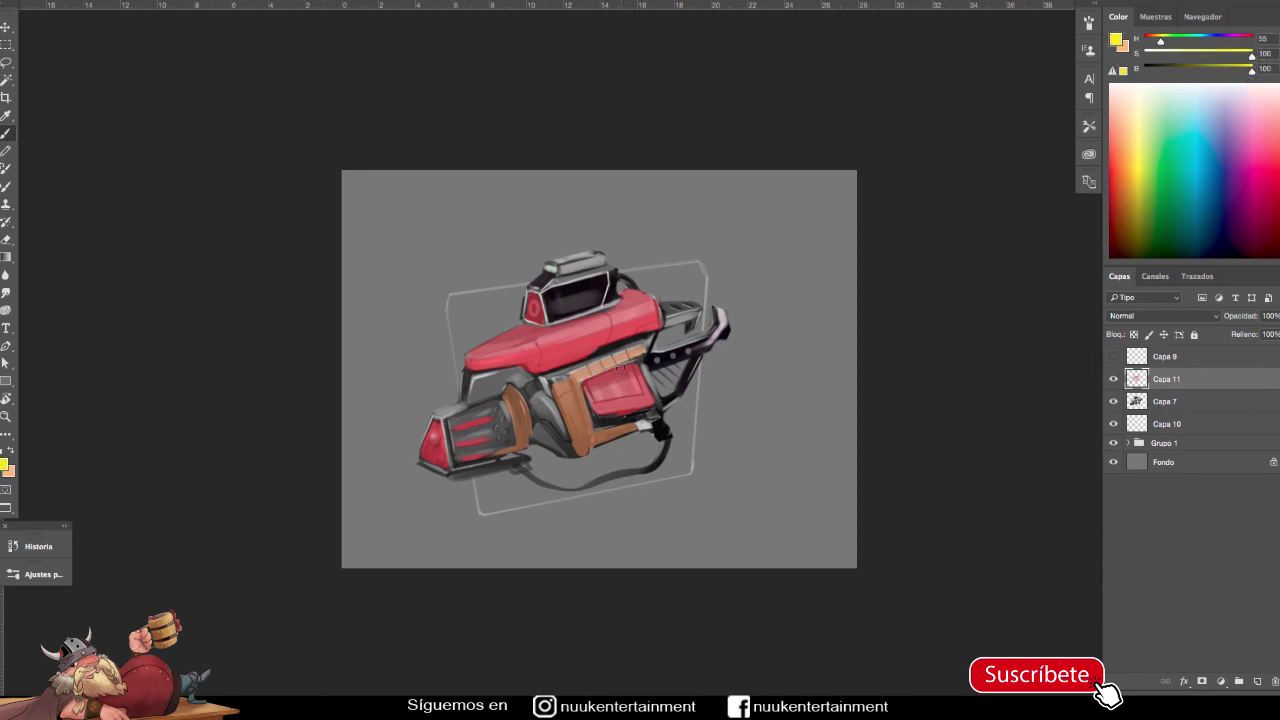